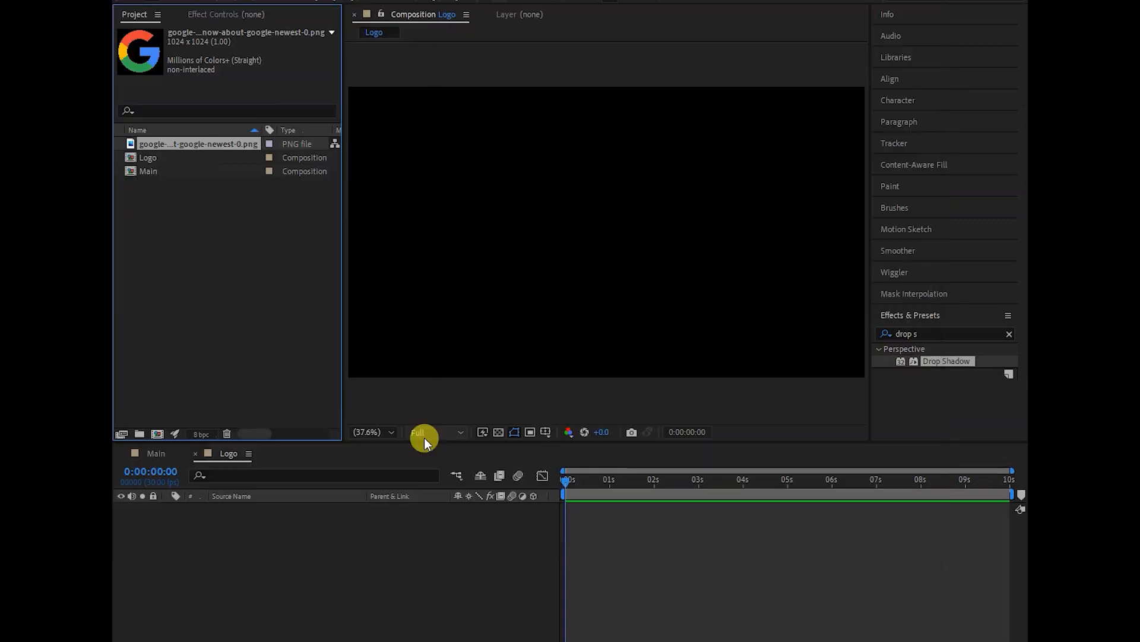
# - Add the Google logo PNG to the Logo composition as a layer and scale it to 54%
pyautogui.click(179, 223)
pyautogui.click(177, 147)
pyautogui.moveTo(194, 147); pyautogui.dragTo(293, 551)
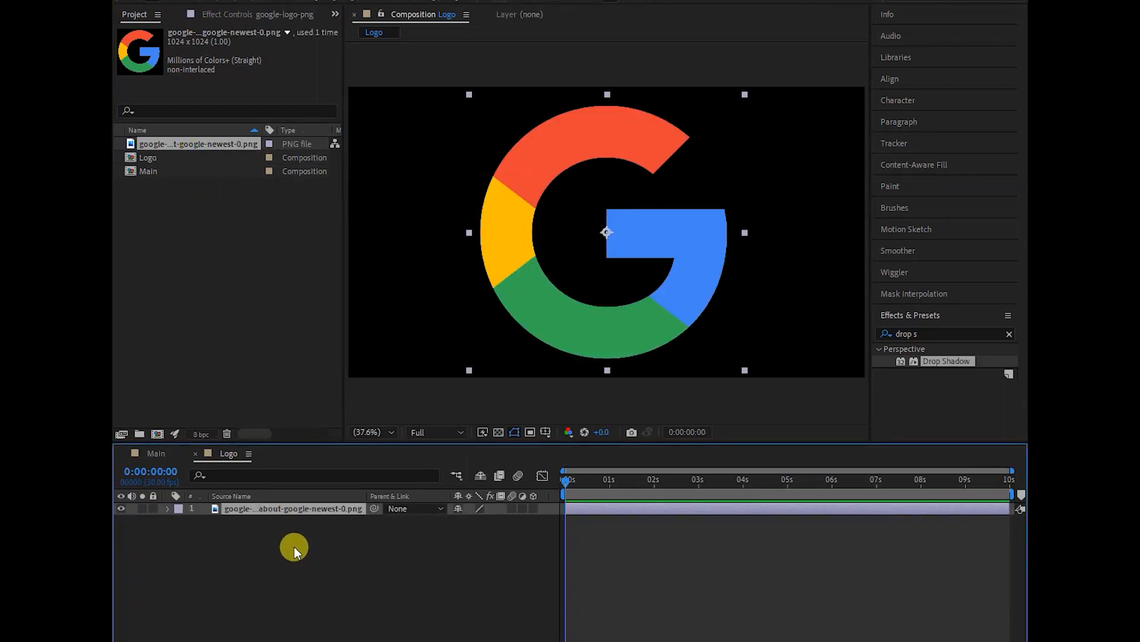
pyautogui.press('s')
pyautogui.moveTo(471, 519); pyautogui.dragTo(444, 519)
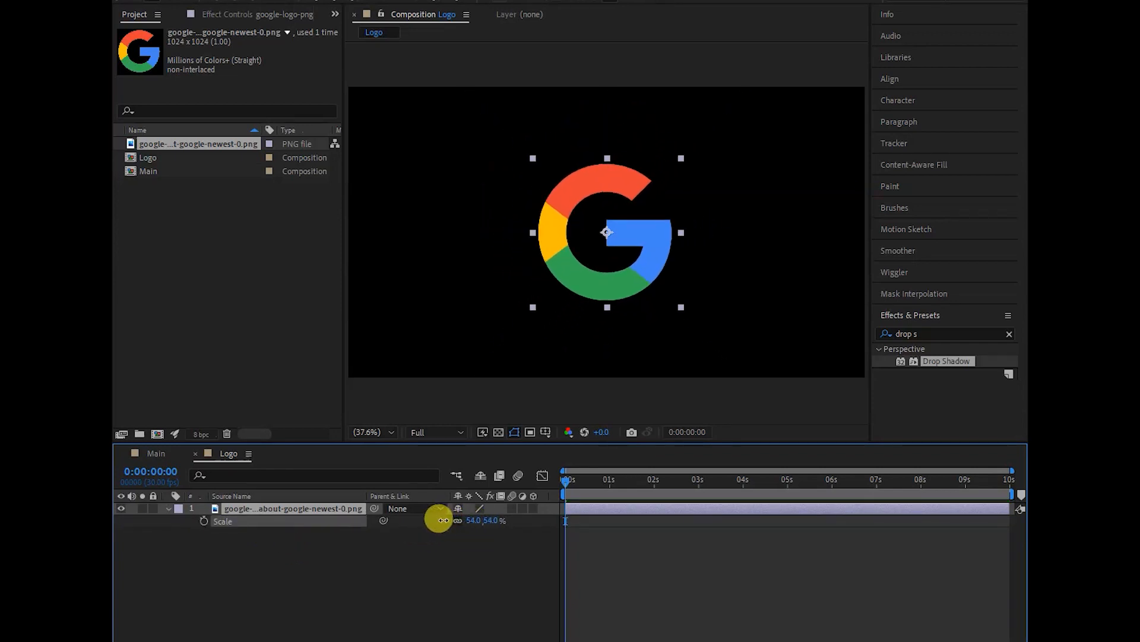
pyautogui.click(423, 615)
# - Place the Logo composition as a layer in the Main composition
pyautogui.click(148, 171)
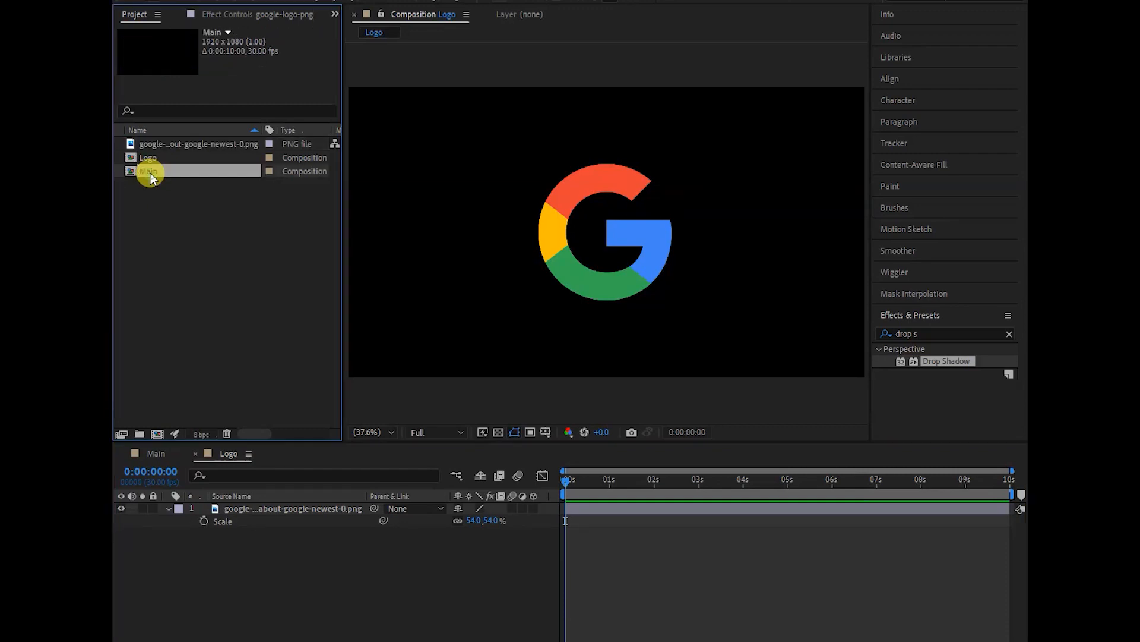
pyautogui.click(157, 454)
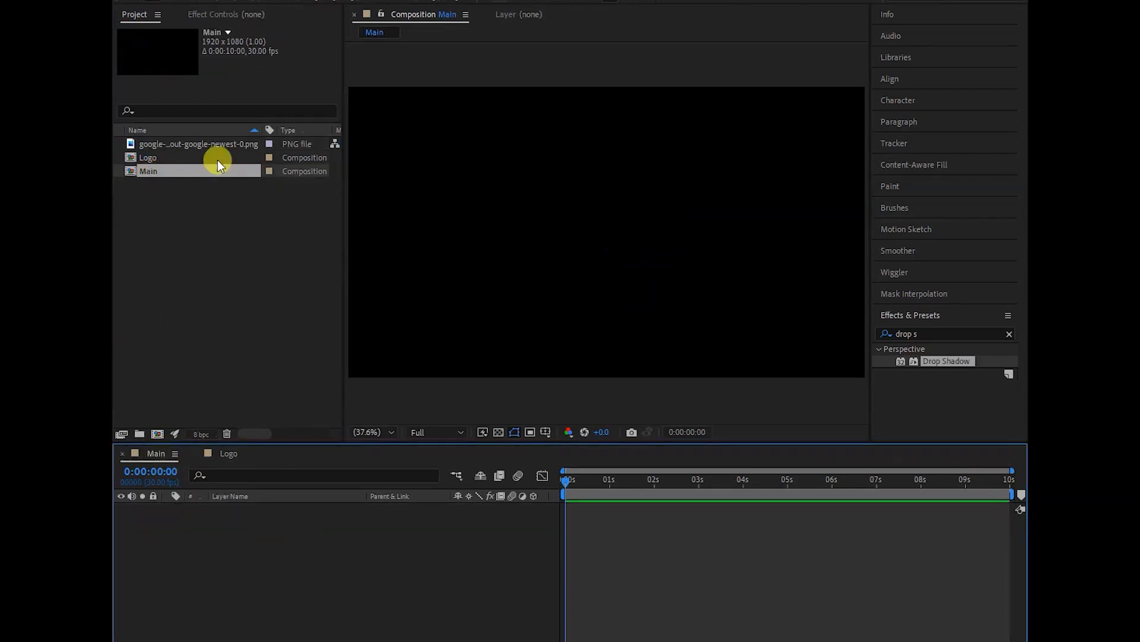
pyautogui.moveTo(149, 158); pyautogui.dragTo(231, 533)
pyautogui.click(579, 179)
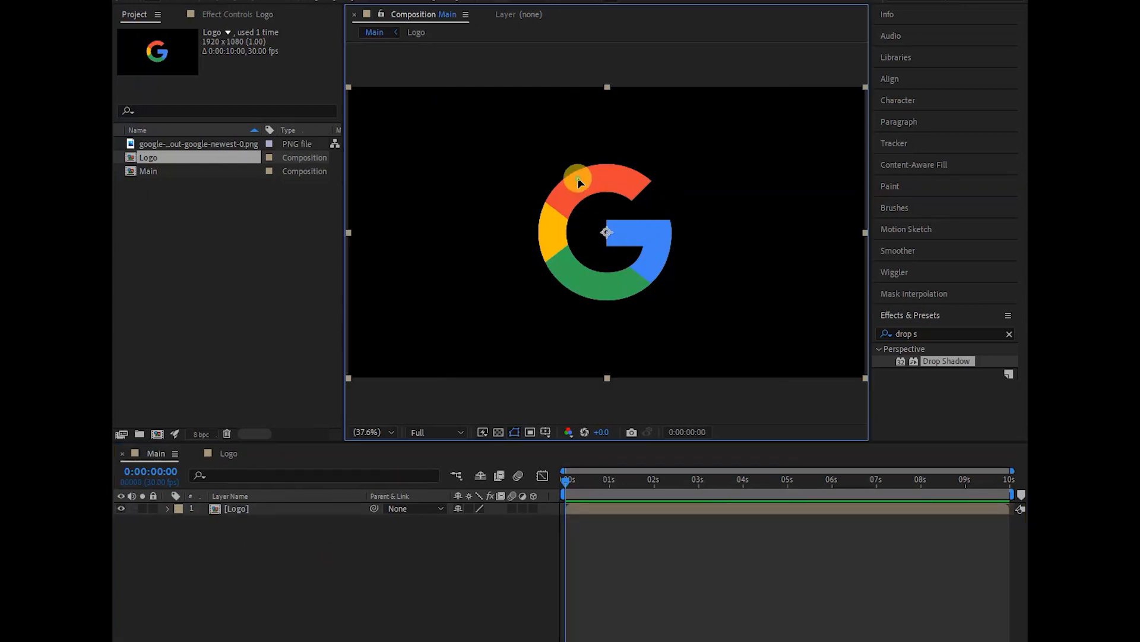
pyautogui.click(150, 171)
pyautogui.click(248, 562)
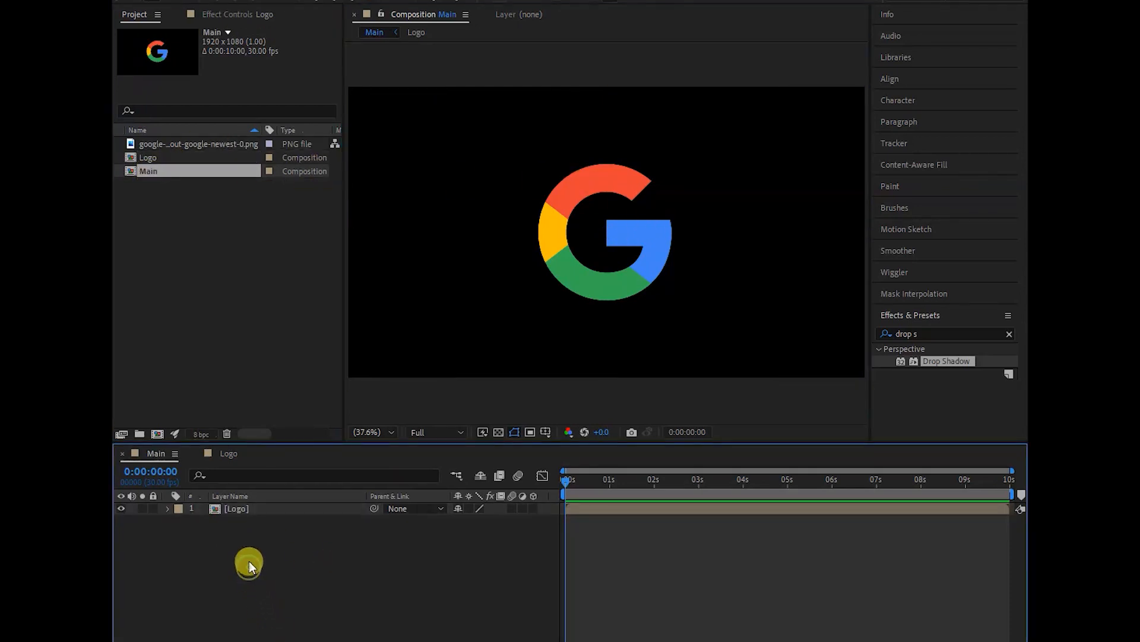
# - Create a white 1920 x 1080 px solid named BG in Main and stack it beneath the Logo layer
pyautogui.click(231, 507)
pyautogui.click(251, 551)
pyautogui.rightClick(269, 546)
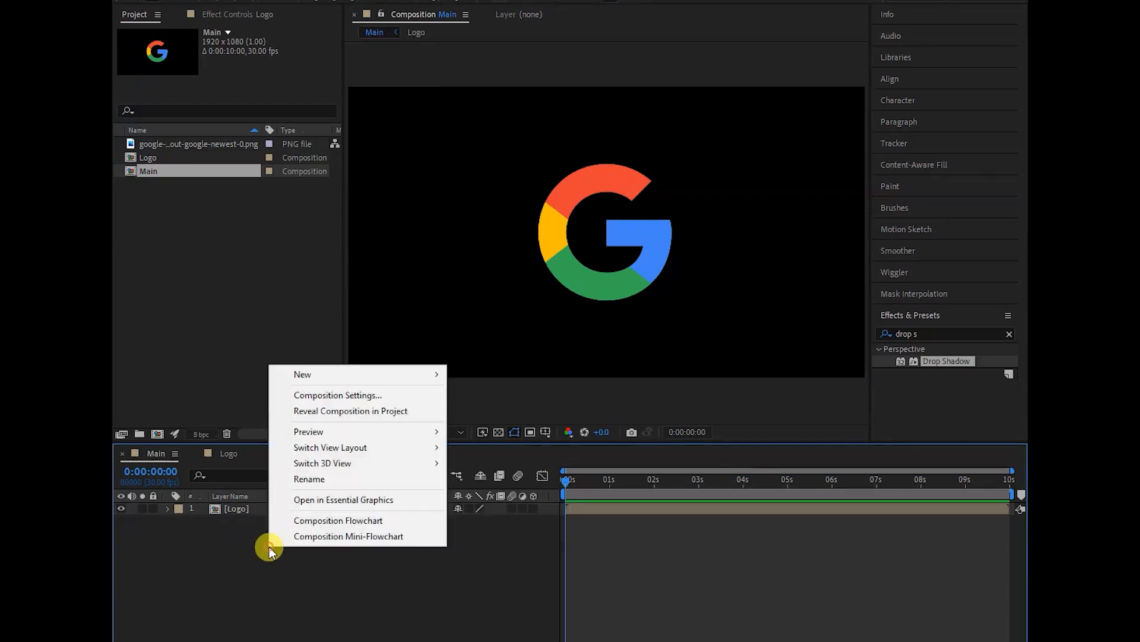
pyautogui.click(231, 562)
pyautogui.rightClick(285, 551)
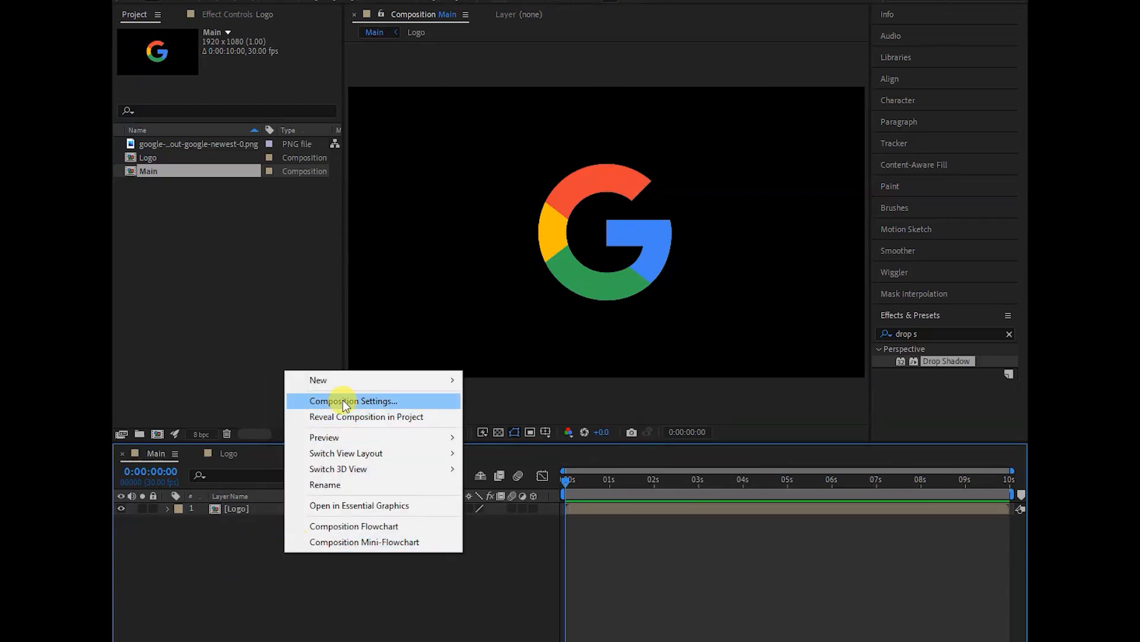
pyautogui.moveTo(380, 379)
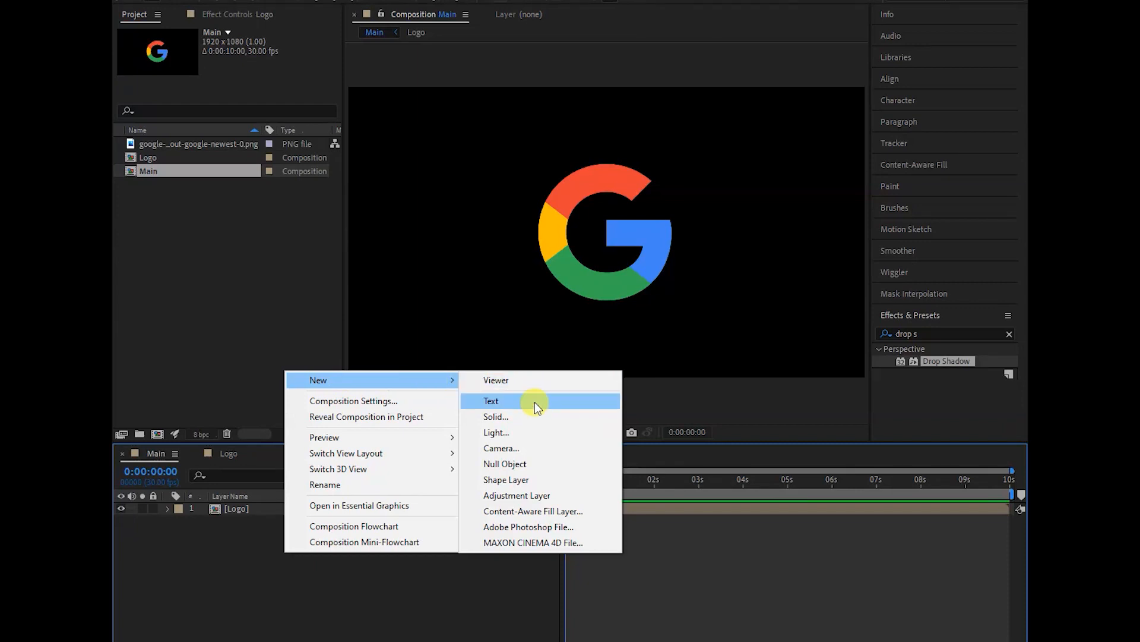
pyautogui.click(507, 416)
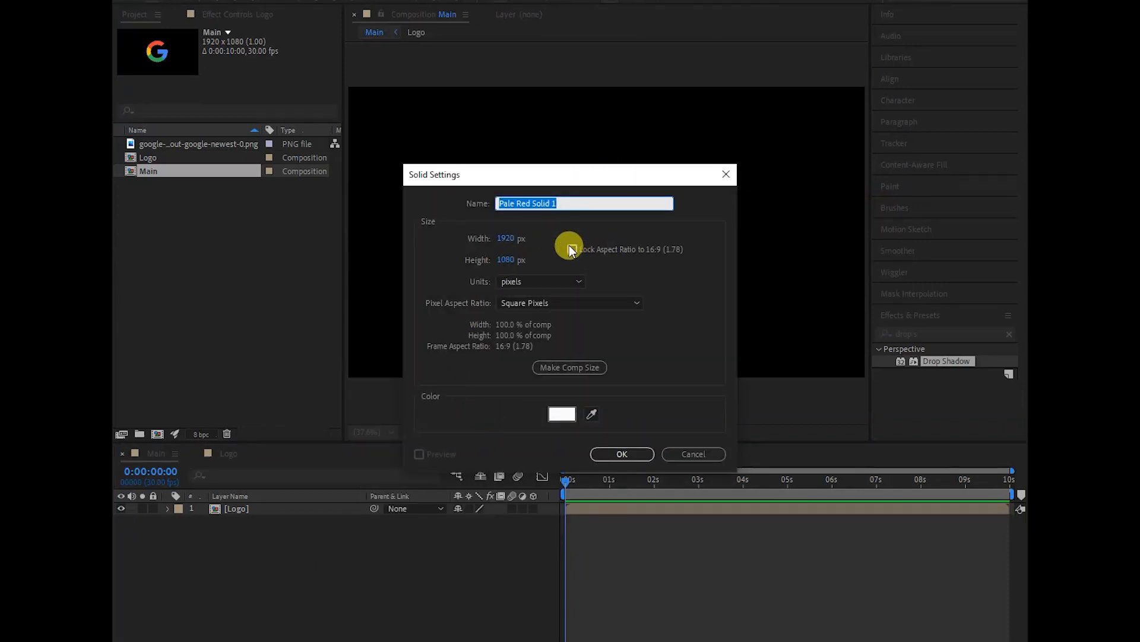
pyautogui.write('BG')
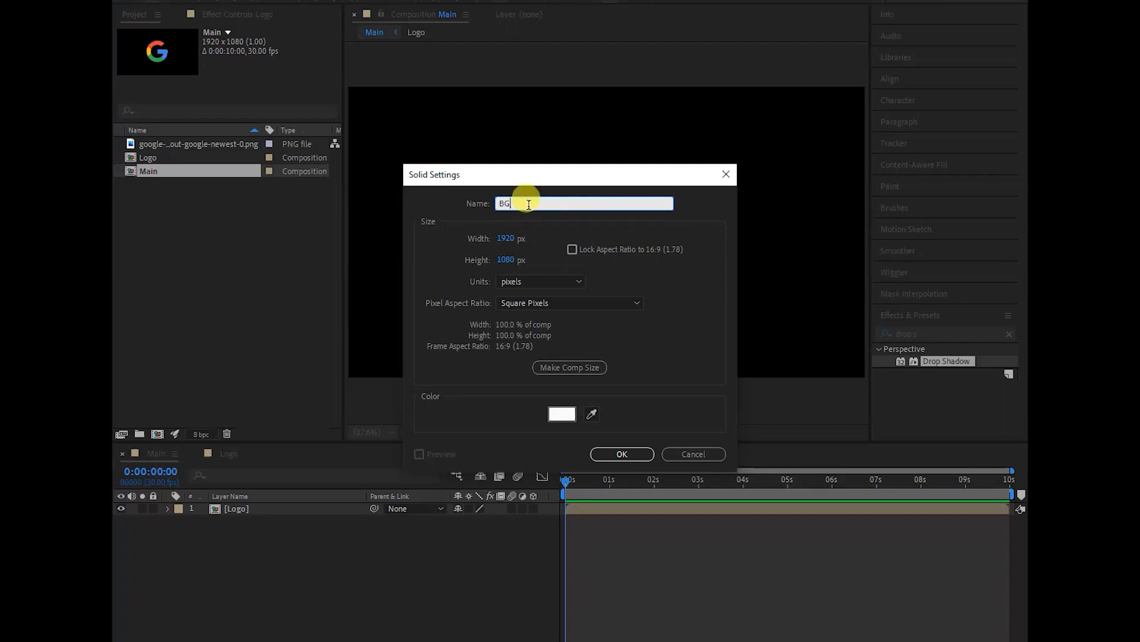
pyautogui.click(624, 455)
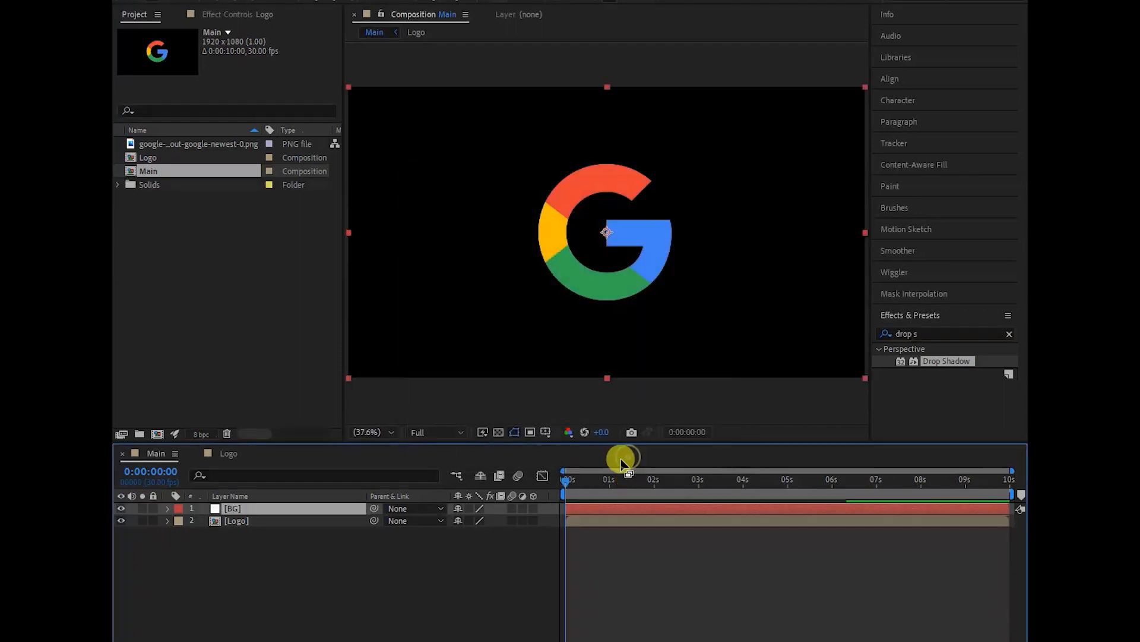
pyautogui.moveTo(237, 518)
pyautogui.mouseDown()
pyautogui.moveTo(237, 528)
pyautogui.moveTo(236, 507)
pyautogui.mouseUp()
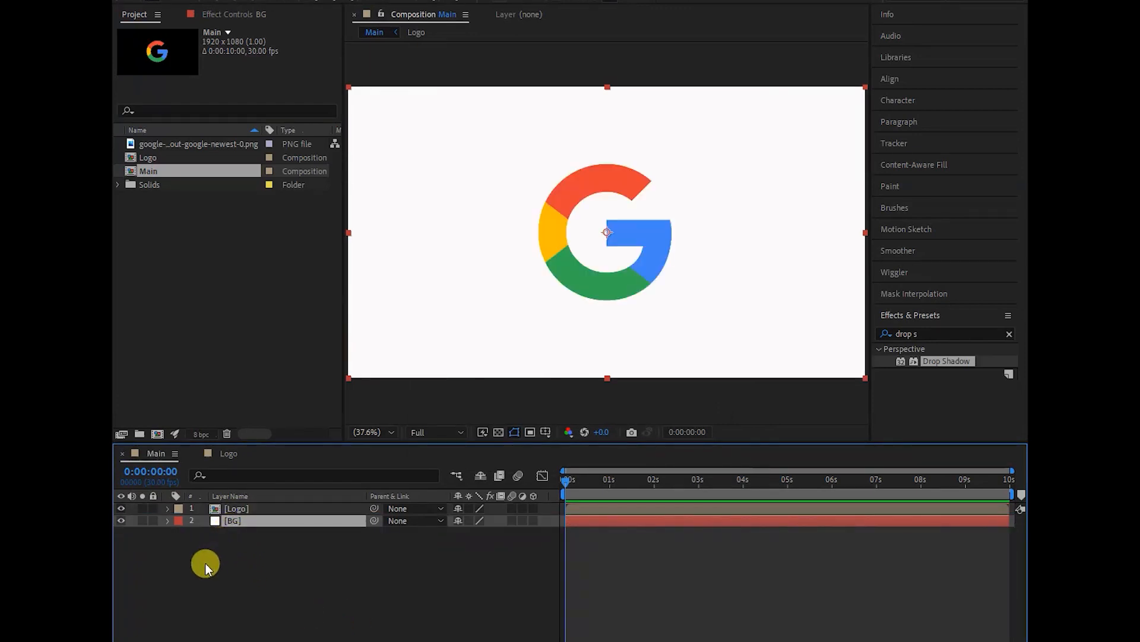
pyautogui.click(290, 582)
# - Make the Logo layer 3D and separate its Position property into X, Y and Z dimensions
pyautogui.click(276, 508)
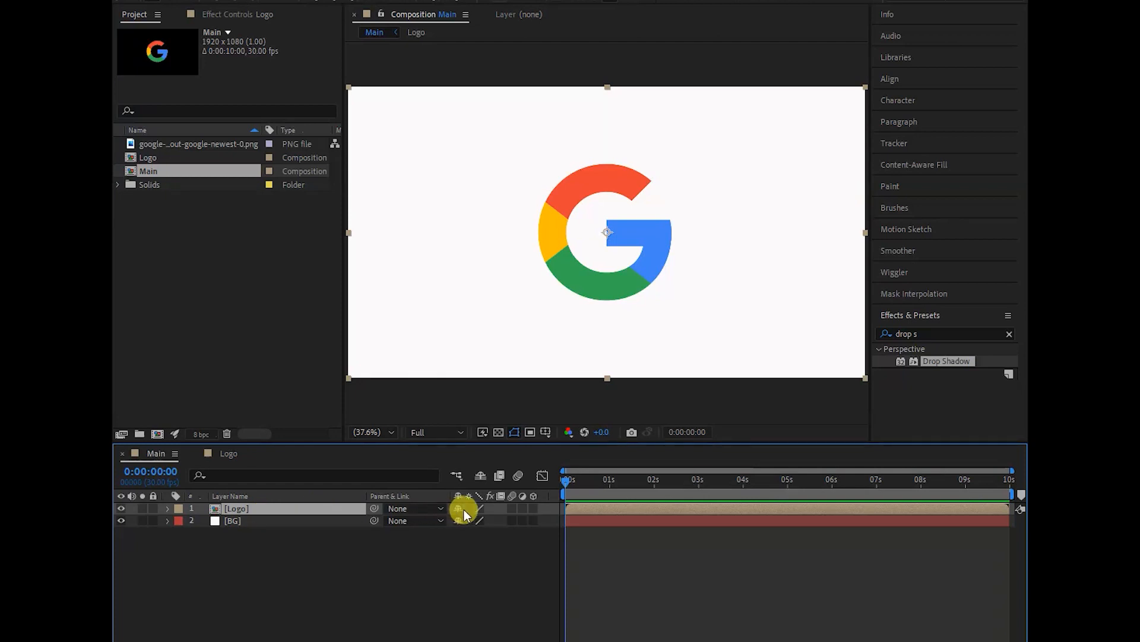
pyautogui.click(534, 508)
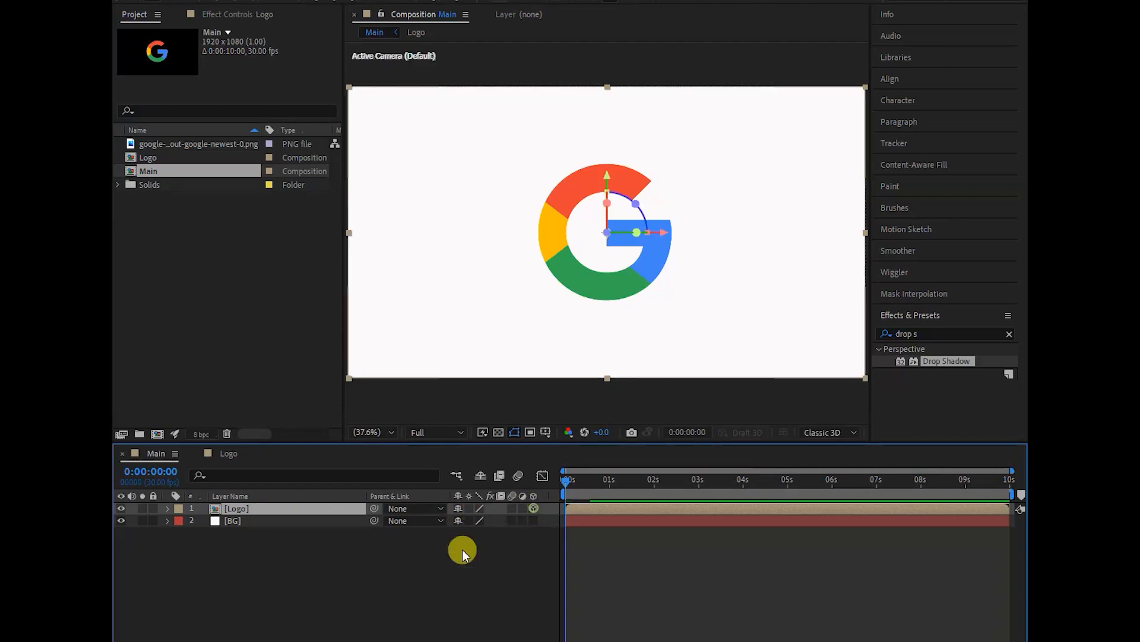
pyautogui.press('p')
pyautogui.click(226, 521)
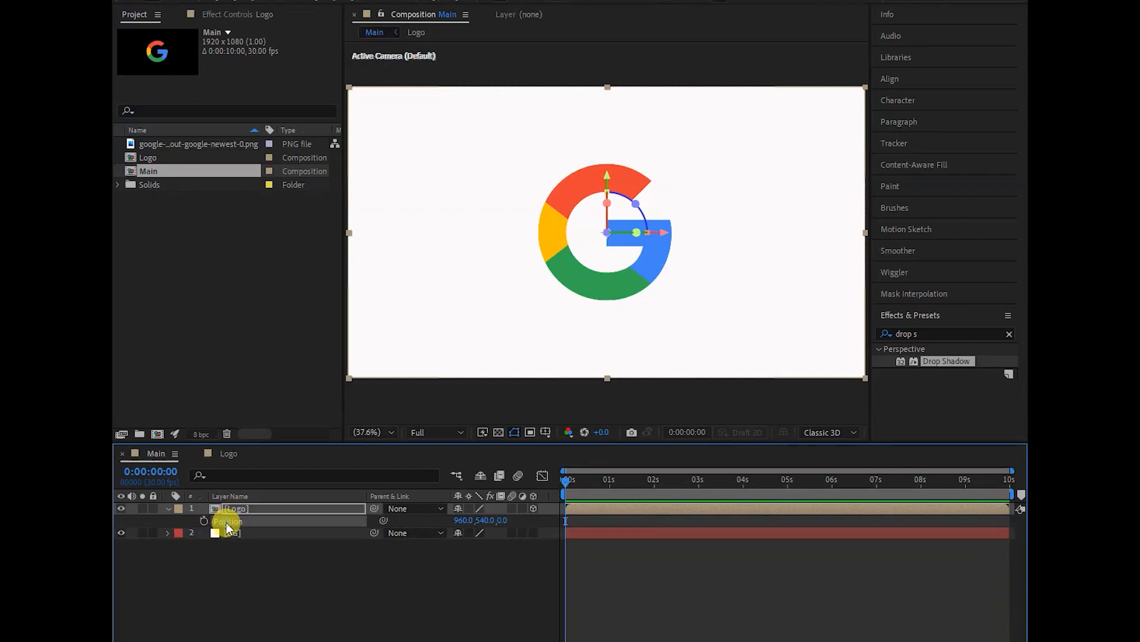
pyautogui.rightClick(227, 522)
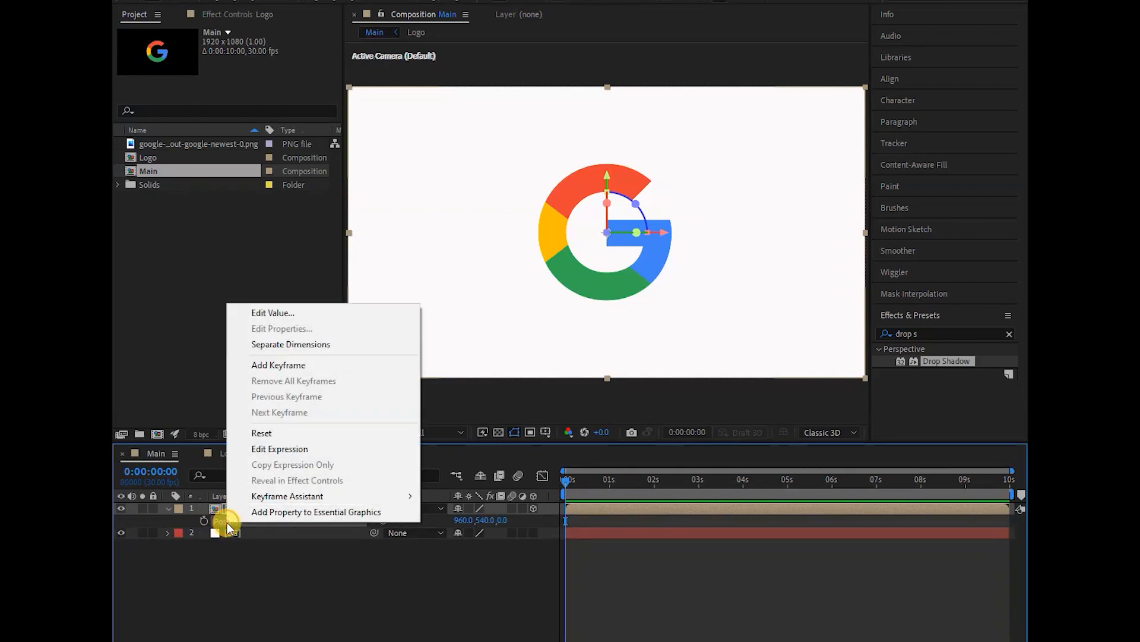
pyautogui.click(291, 344)
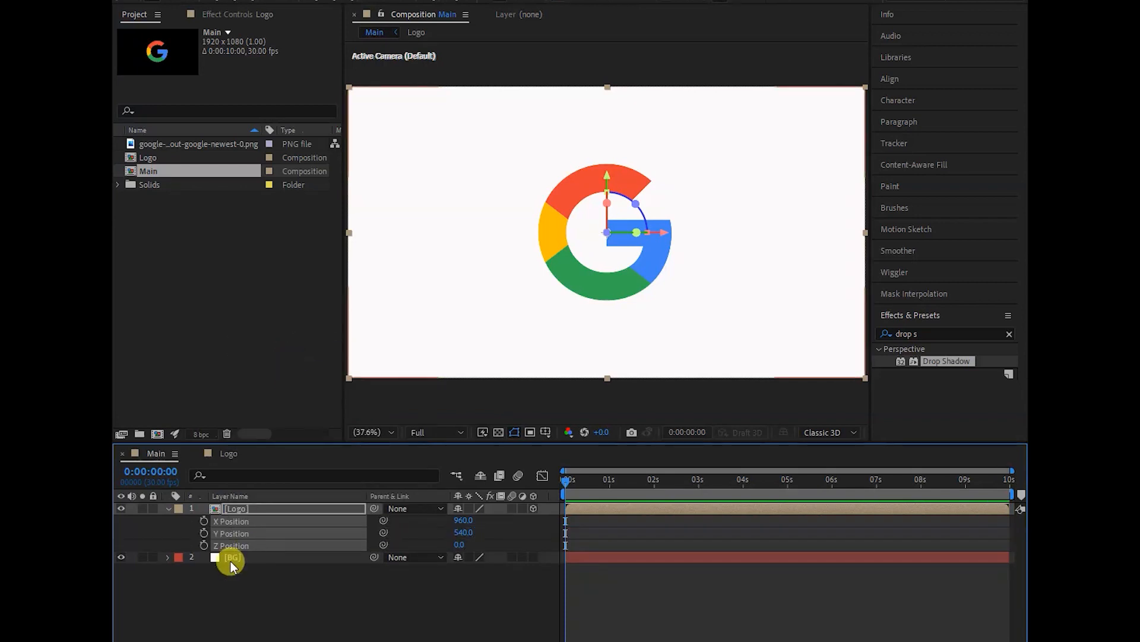
pyautogui.click(250, 603)
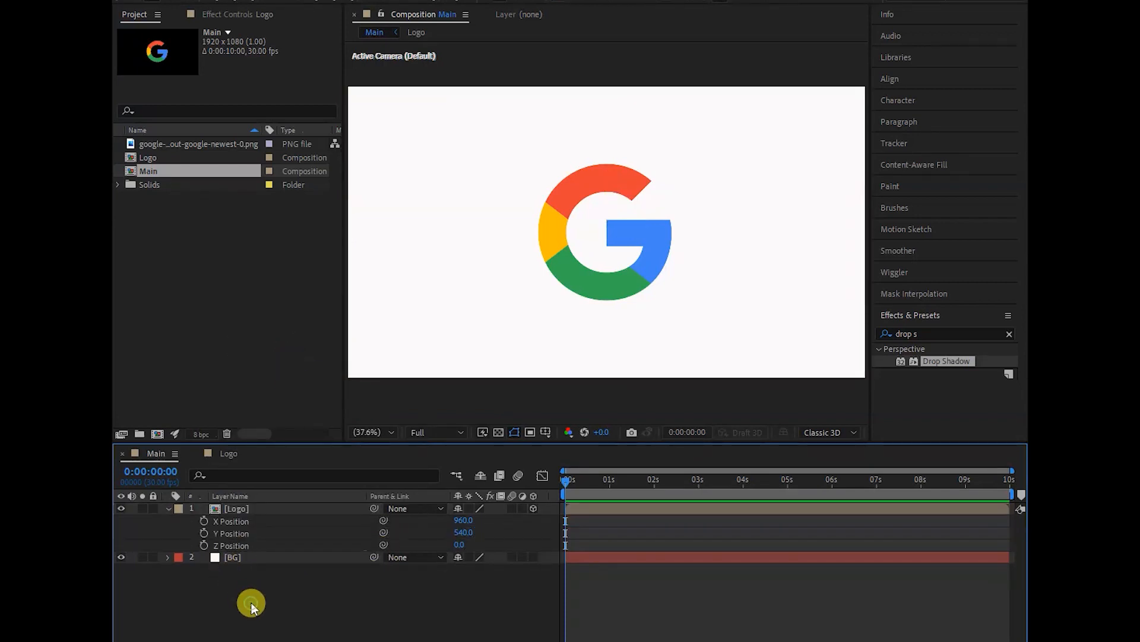
# - Add the expression "index" to the Logo layer's Z Position
pyautogui.keyDown('alt'); pyautogui.click(204, 547); pyautogui.keyUp('alt')
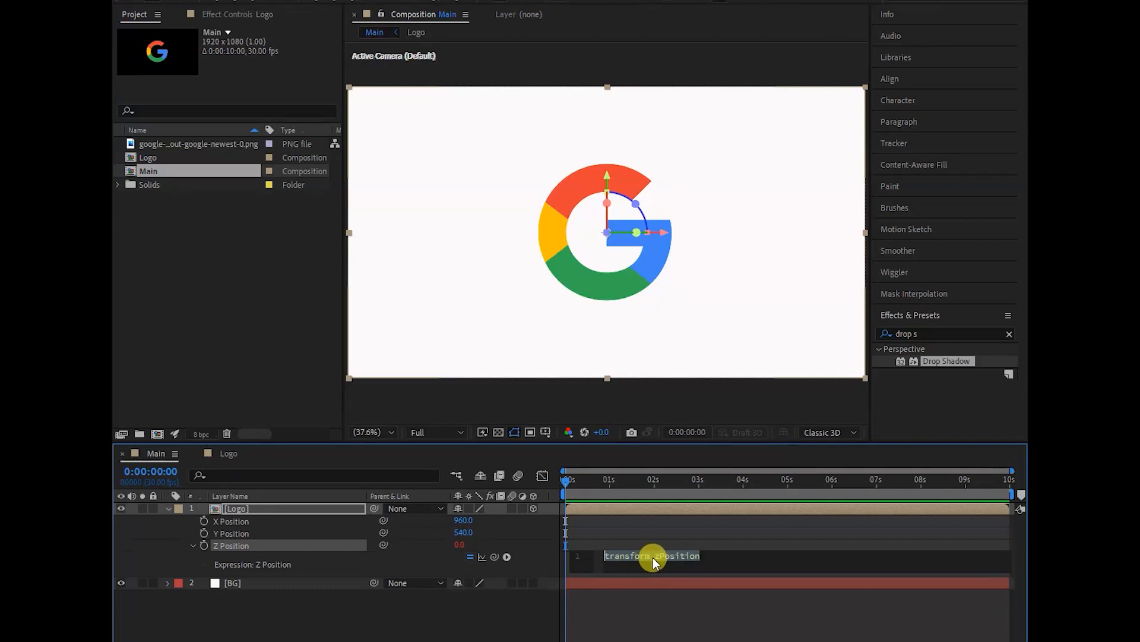
pyautogui.write('inde')
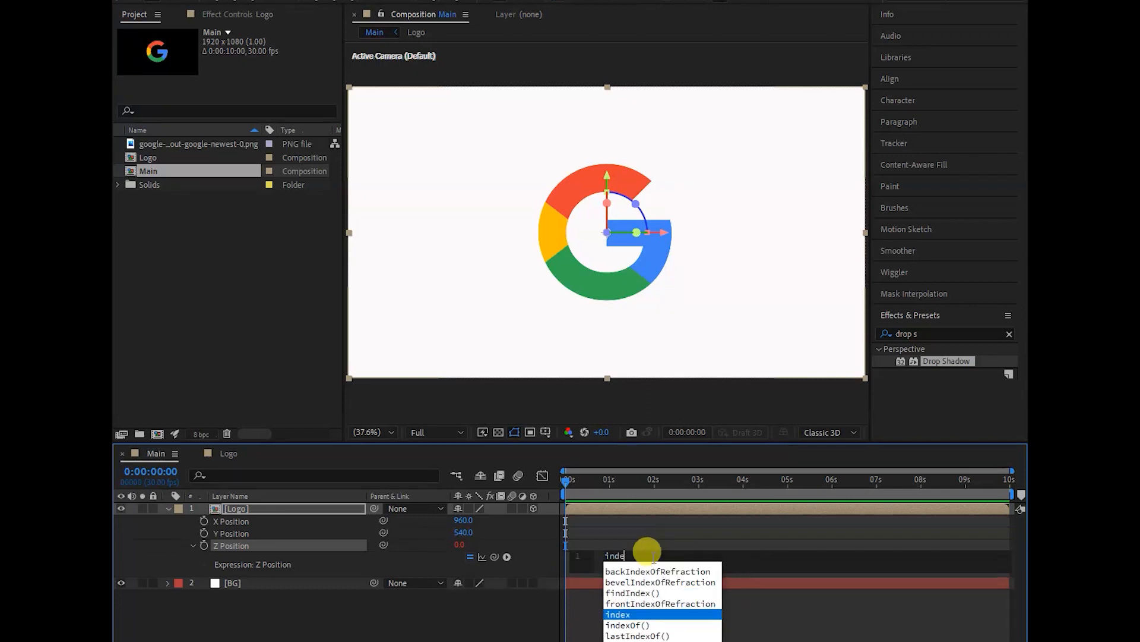
pyautogui.write('x')
pyautogui.press('Return')
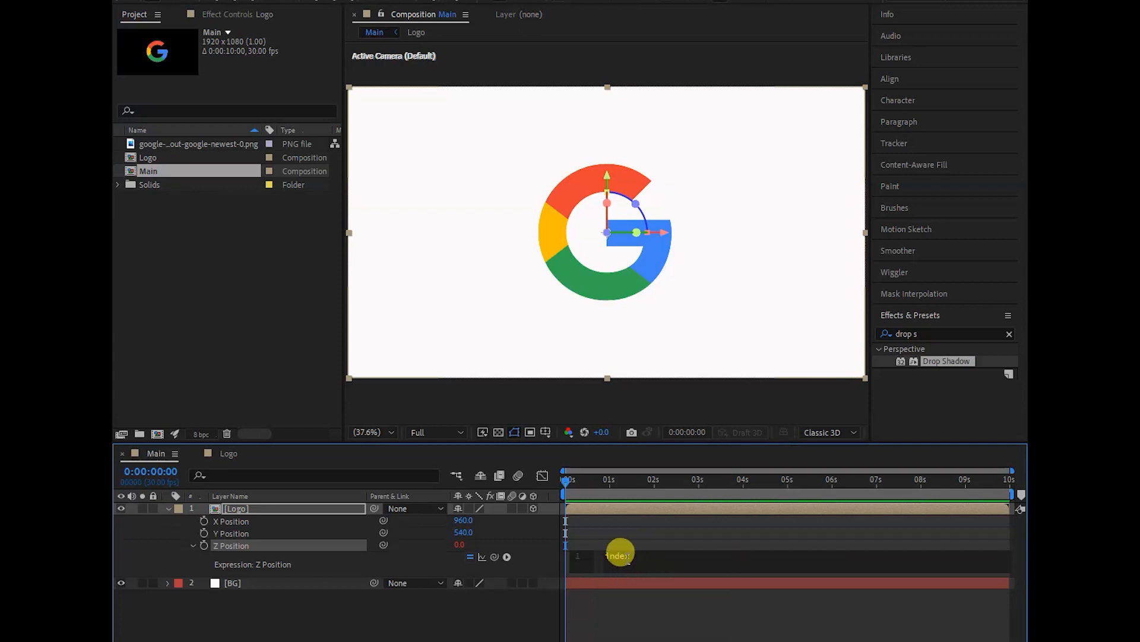
pyautogui.moveTo(628, 550); pyautogui.dragTo(604, 553)
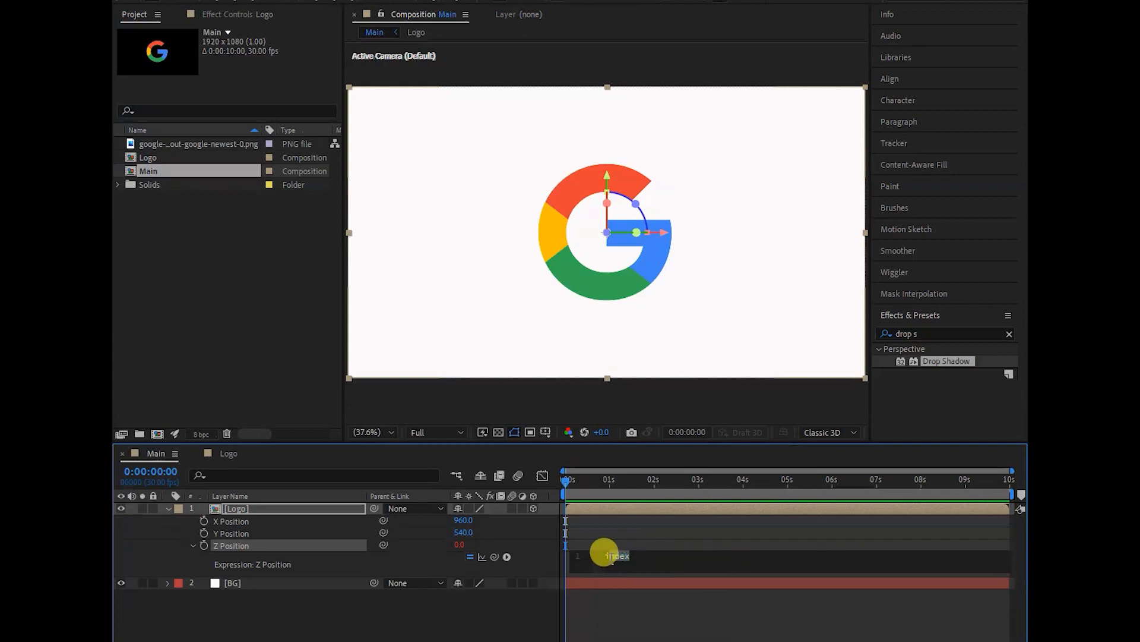
pyautogui.click(419, 564)
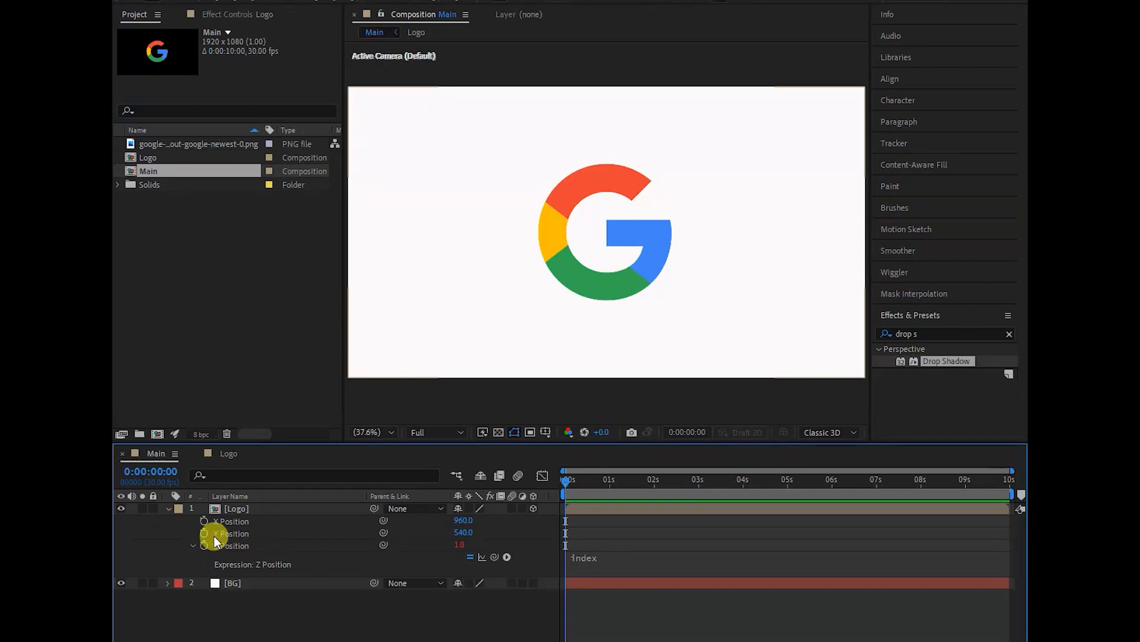
# - Hide the Effects & Presets display and show it again
pyautogui.click(248, 507)
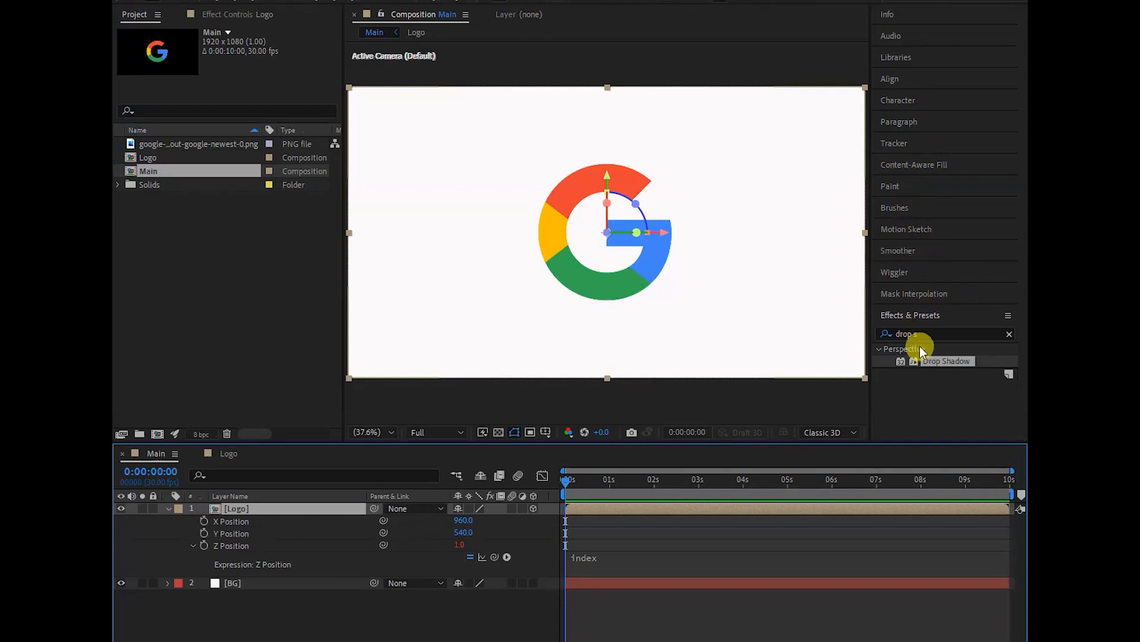
pyautogui.click(880, 333)
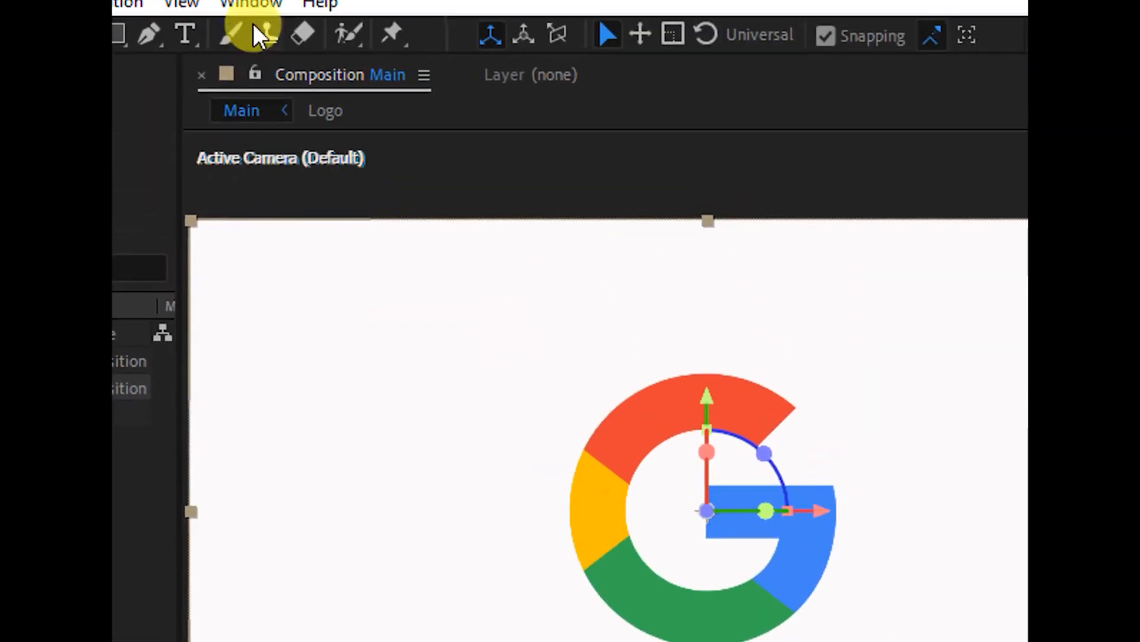
pyautogui.click(250, 3)
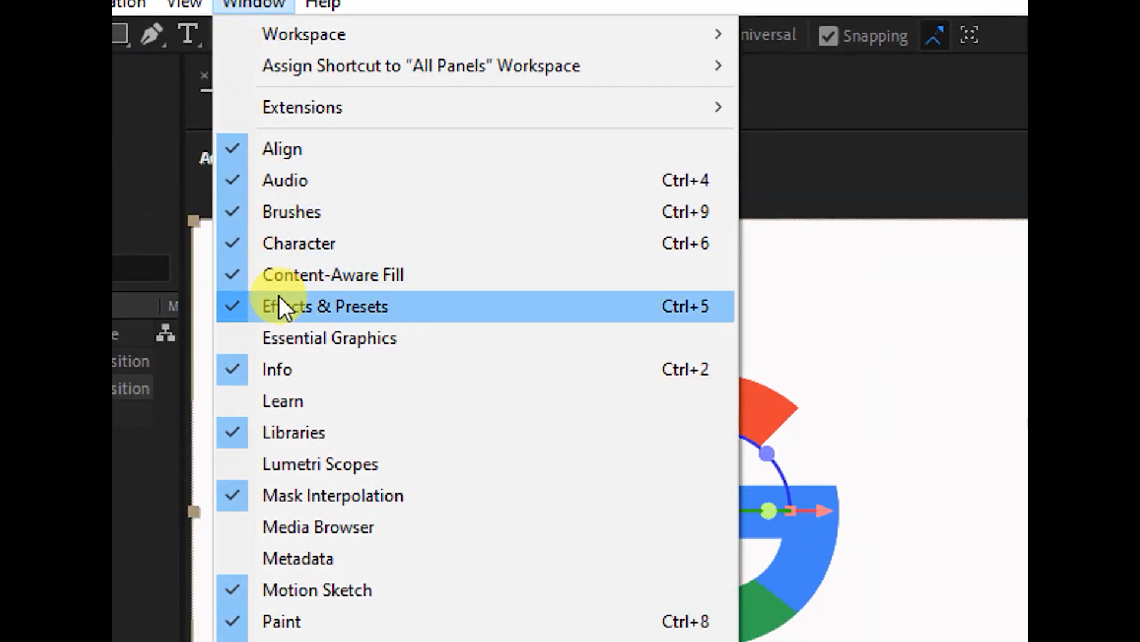
pyautogui.click(331, 309)
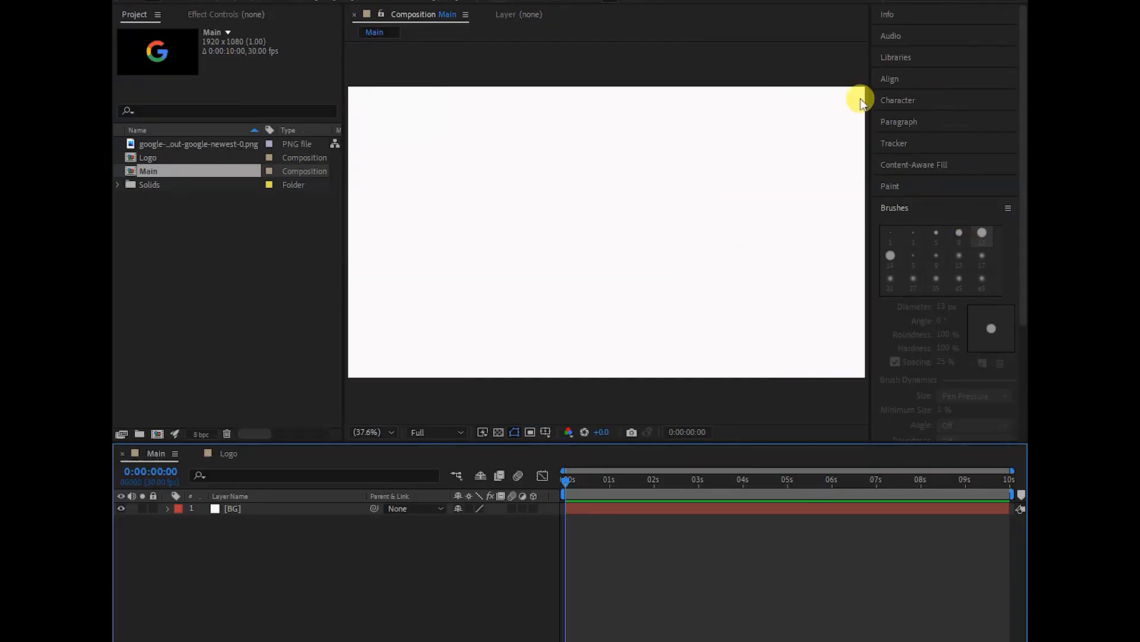
pyautogui.click(376, 0)
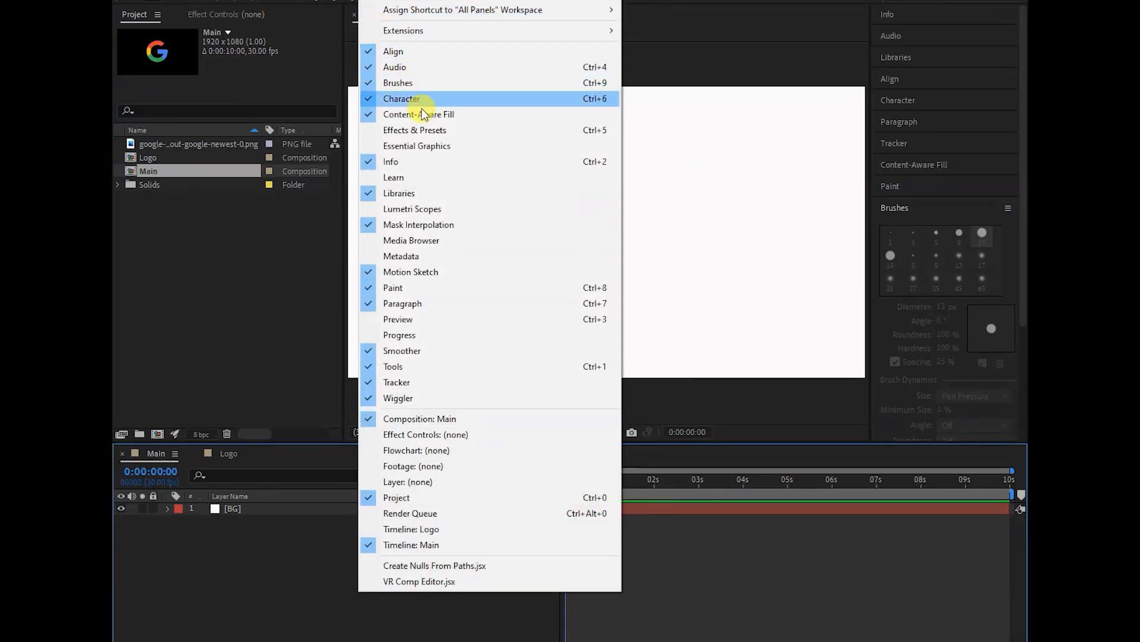
pyautogui.click(425, 128)
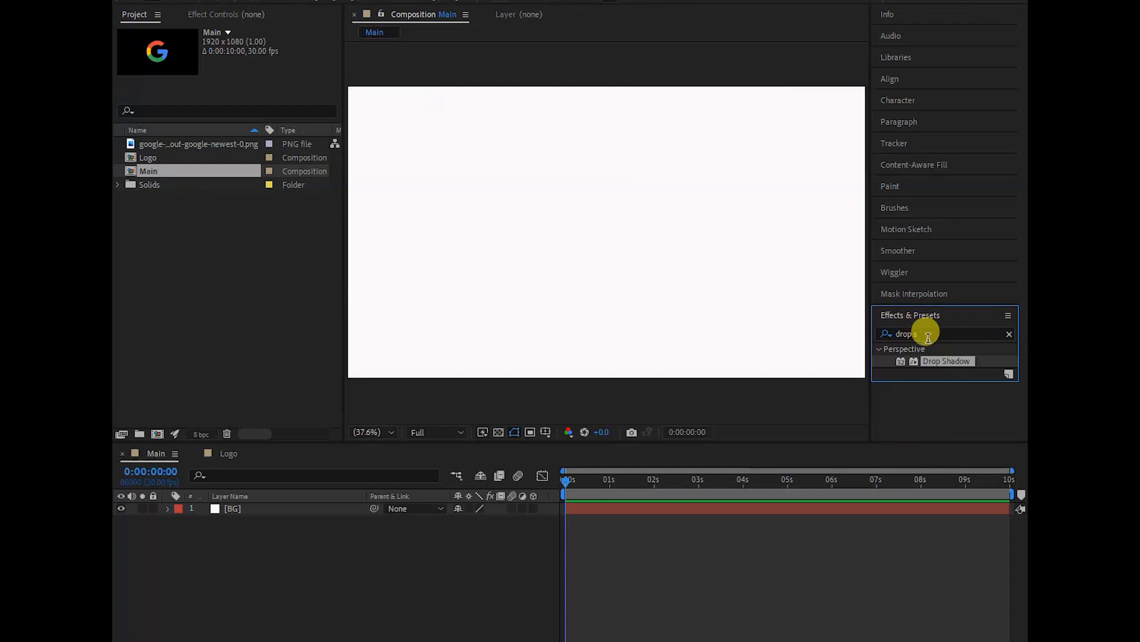
# - Search the effects for "bright" and apply Brightness & Contrast to the Logo layer in the Main composition
pyautogui.click(1010, 334)
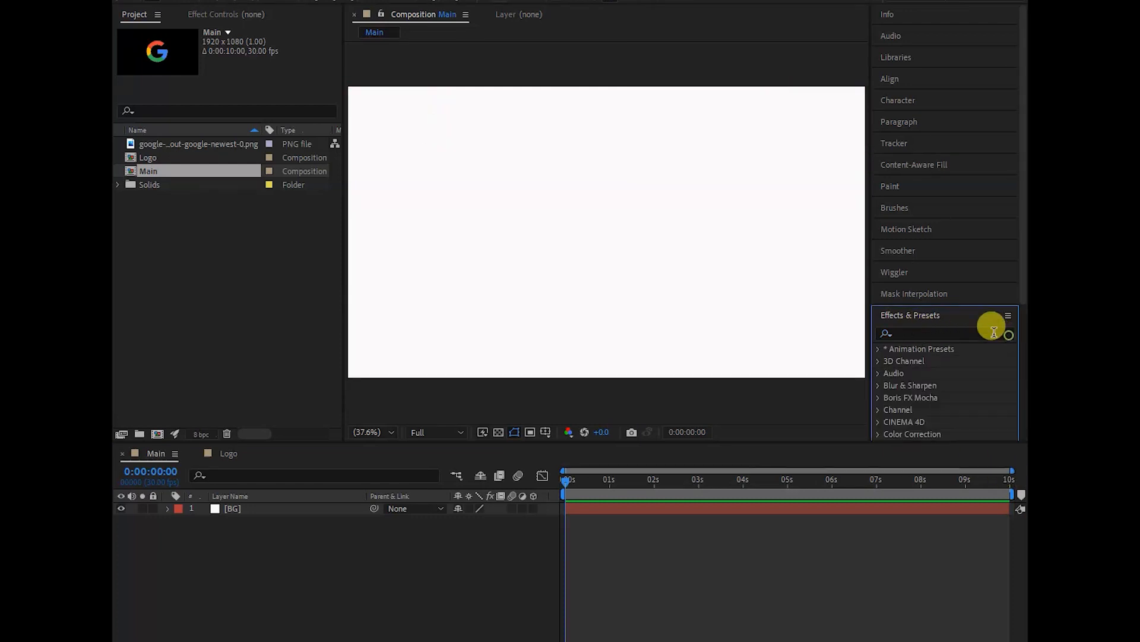
pyautogui.click(927, 336)
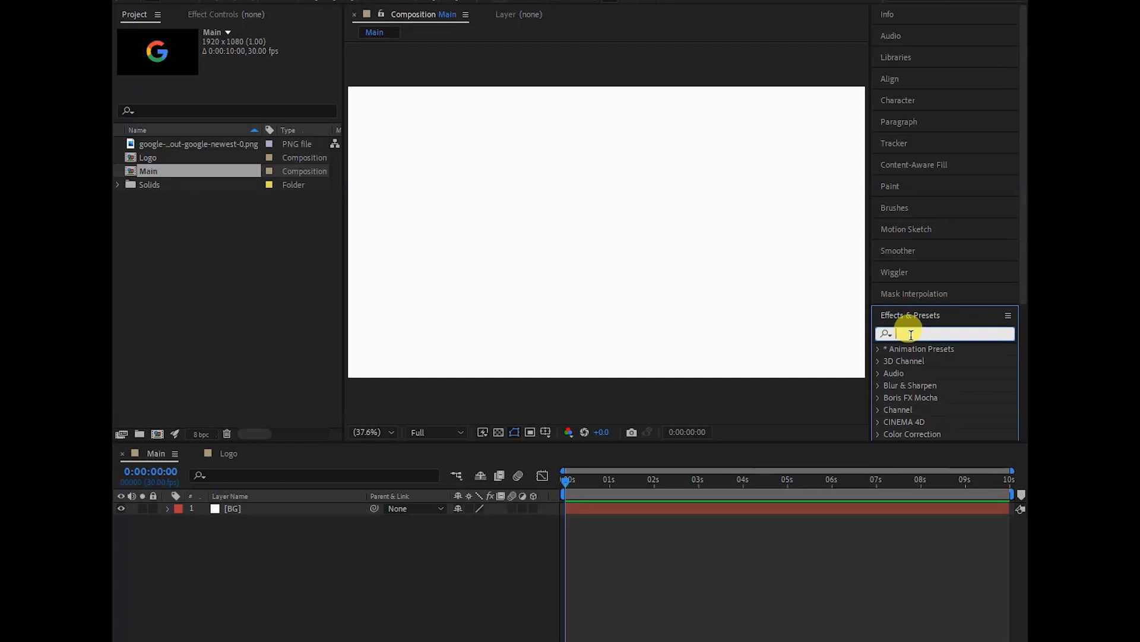
pyautogui.write('bright')
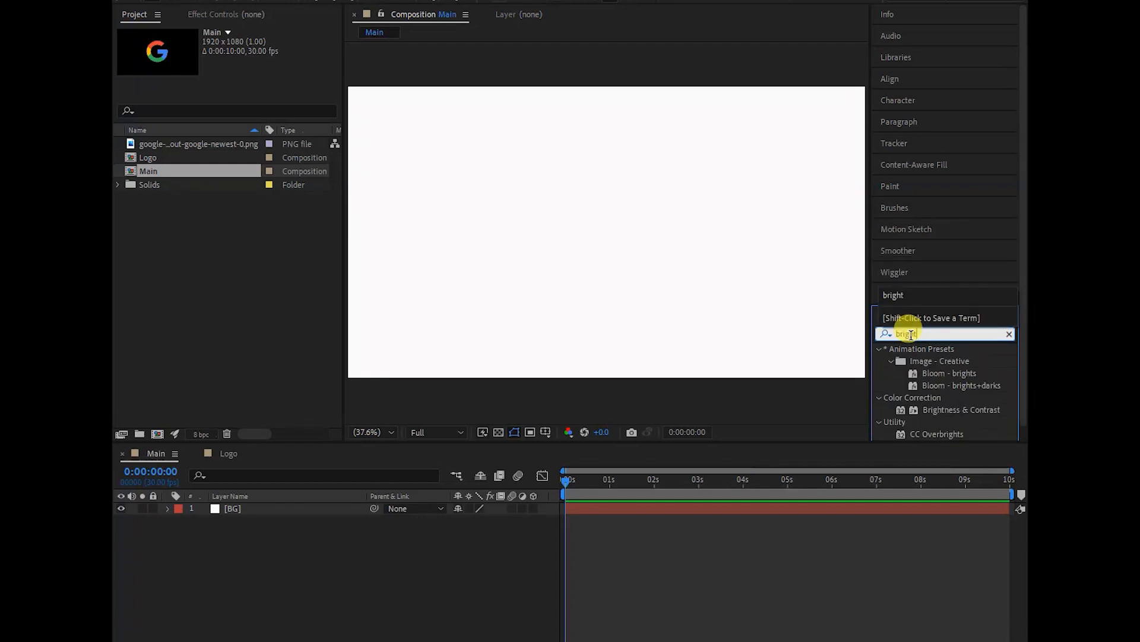
pyautogui.moveTo(959, 409); pyautogui.dragTo(229, 455)
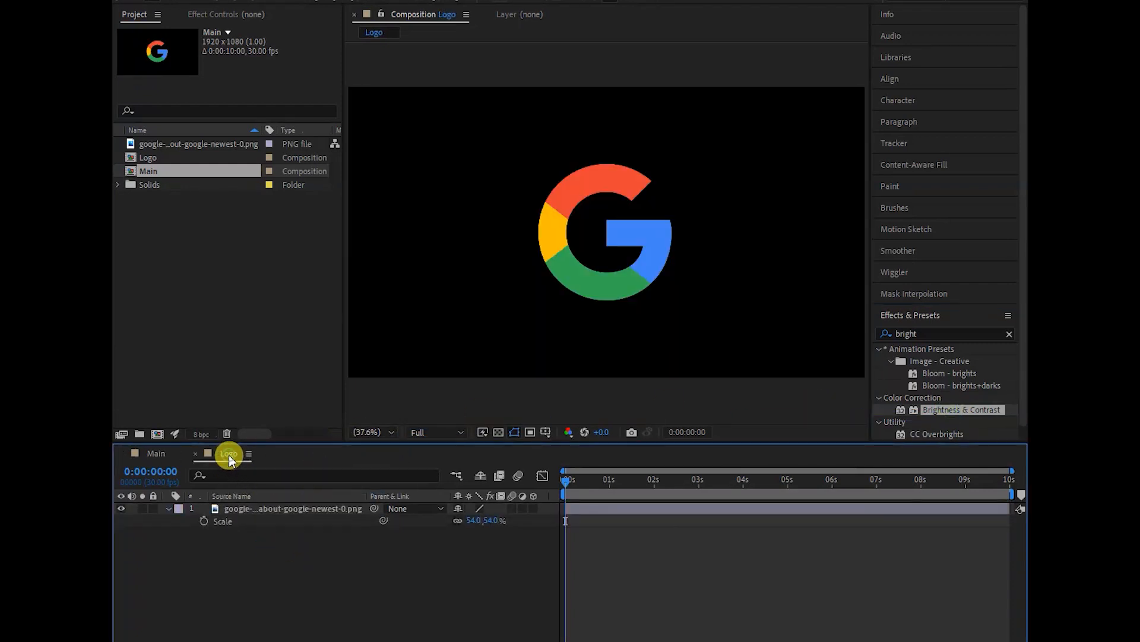
pyautogui.click(161, 454)
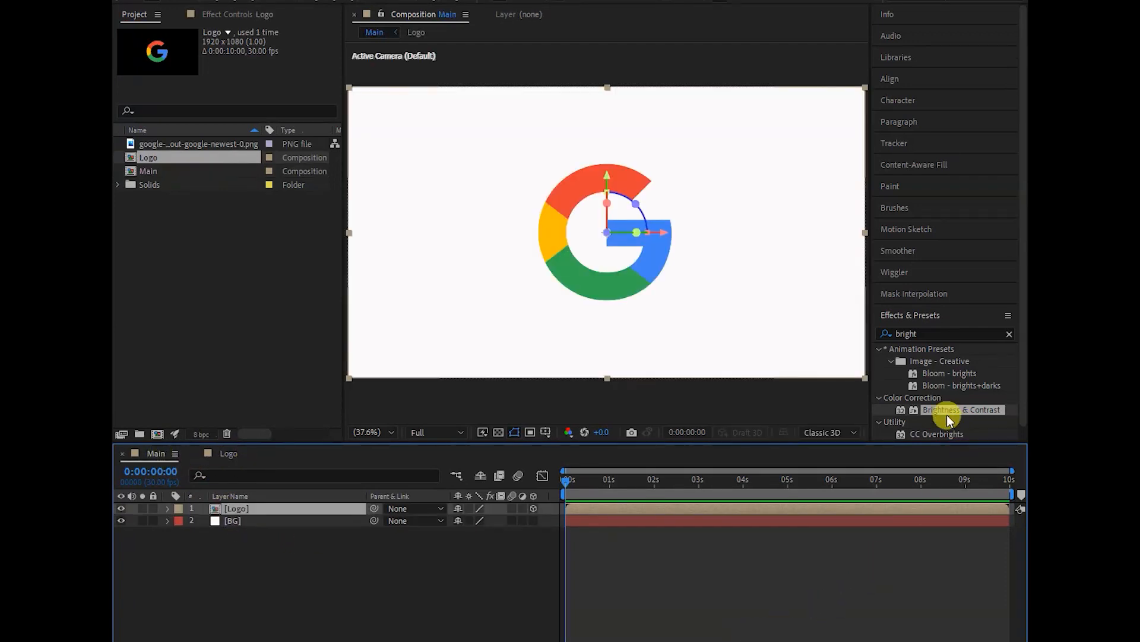
pyautogui.moveTo(942, 409); pyautogui.dragTo(274, 509)
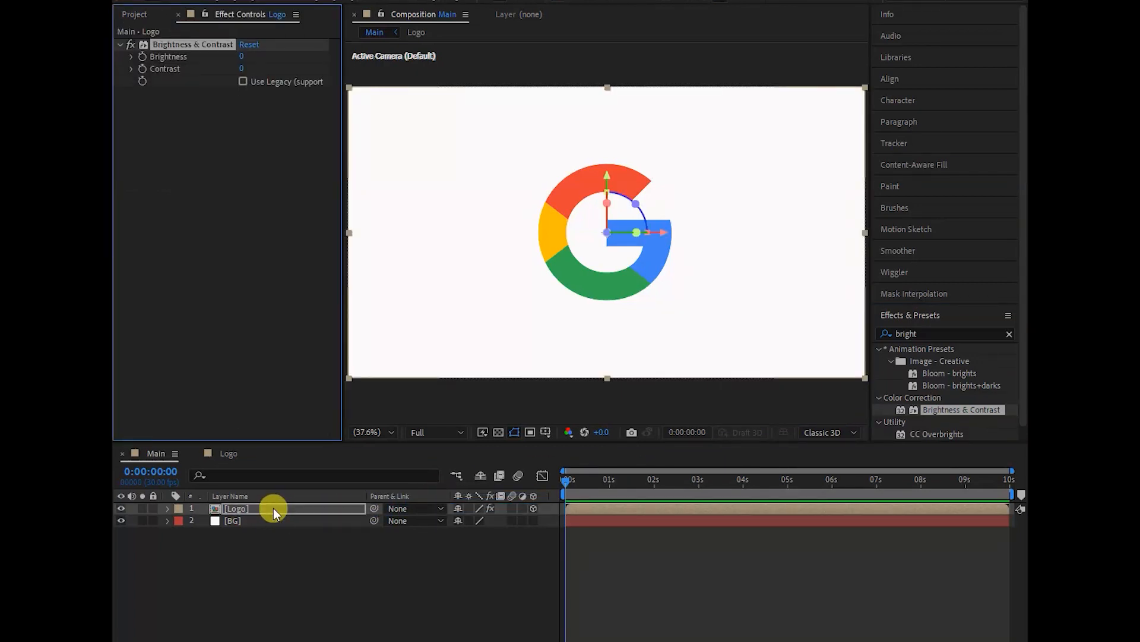
# - Set the Logo layer's Brightness to -150 and enable Use Legacy in its Brightness & Contrast effect
pyautogui.click(244, 55)
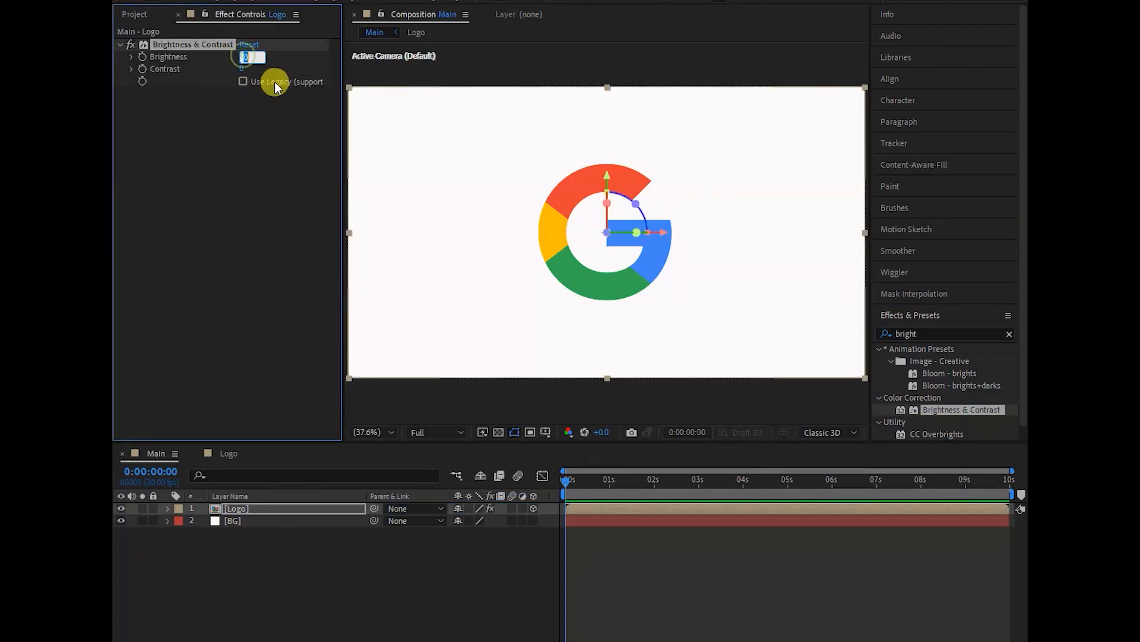
pyautogui.write('-150')
pyautogui.press('Return')
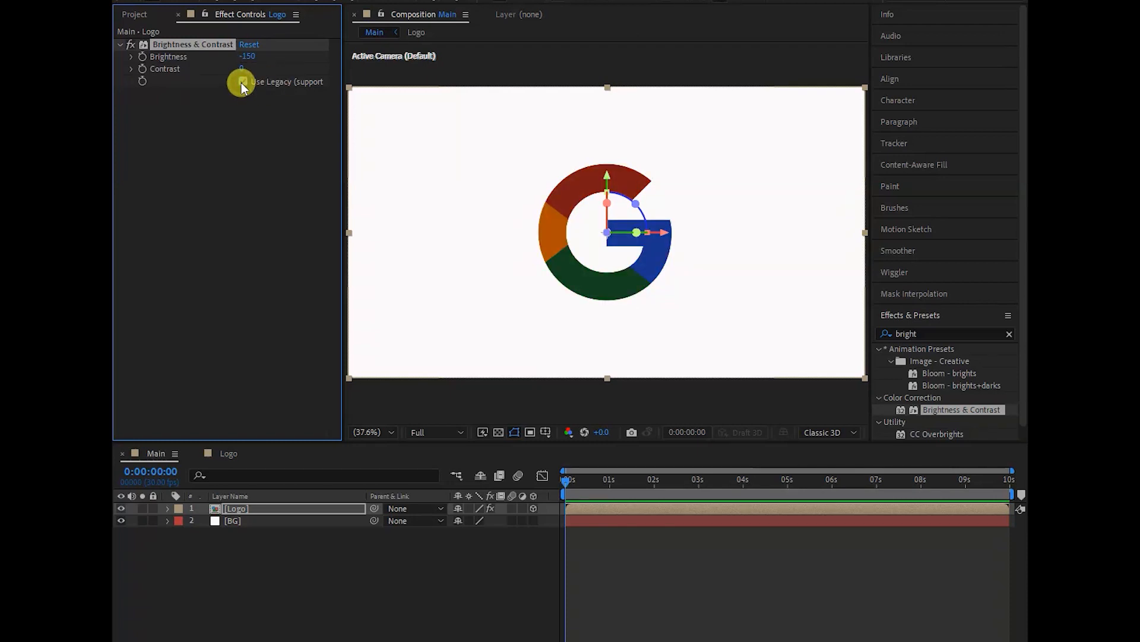
pyautogui.click(242, 82)
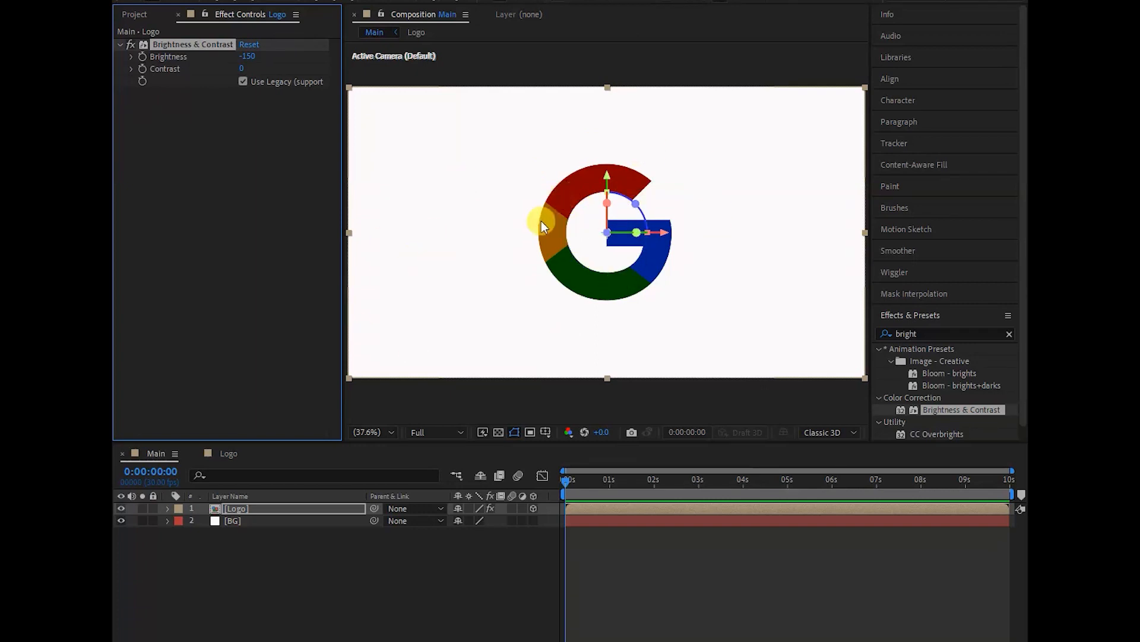
# - Duplicate the Logo layer repeatedly until Main holds 31 Logo layers above BG
pyautogui.click(229, 509)
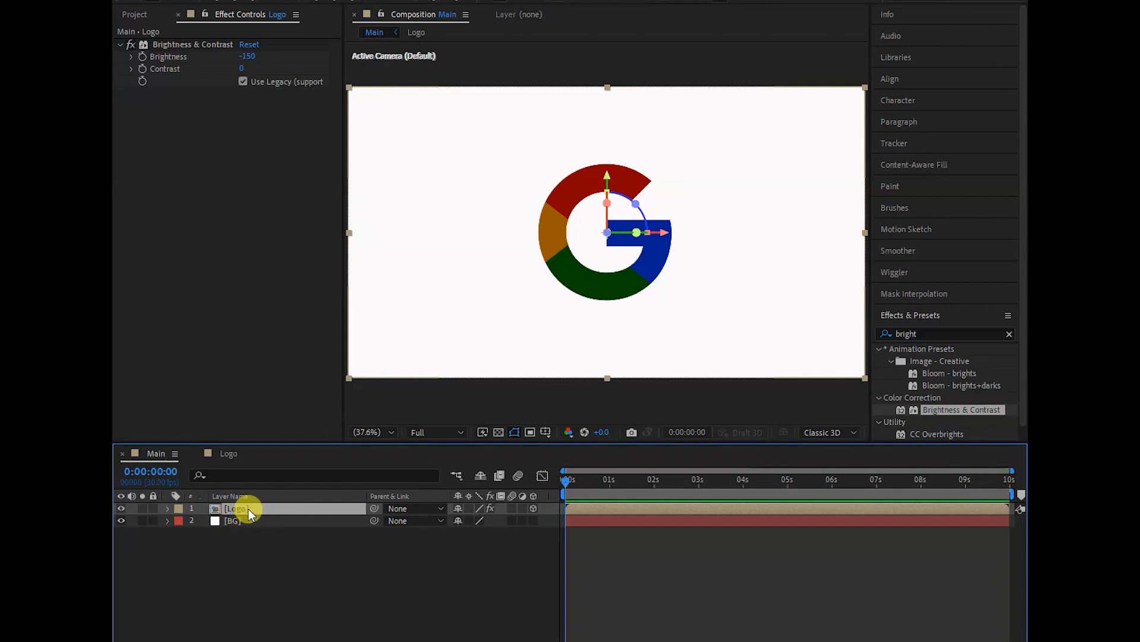
pyautogui.hotkey('ctrl', 'd')
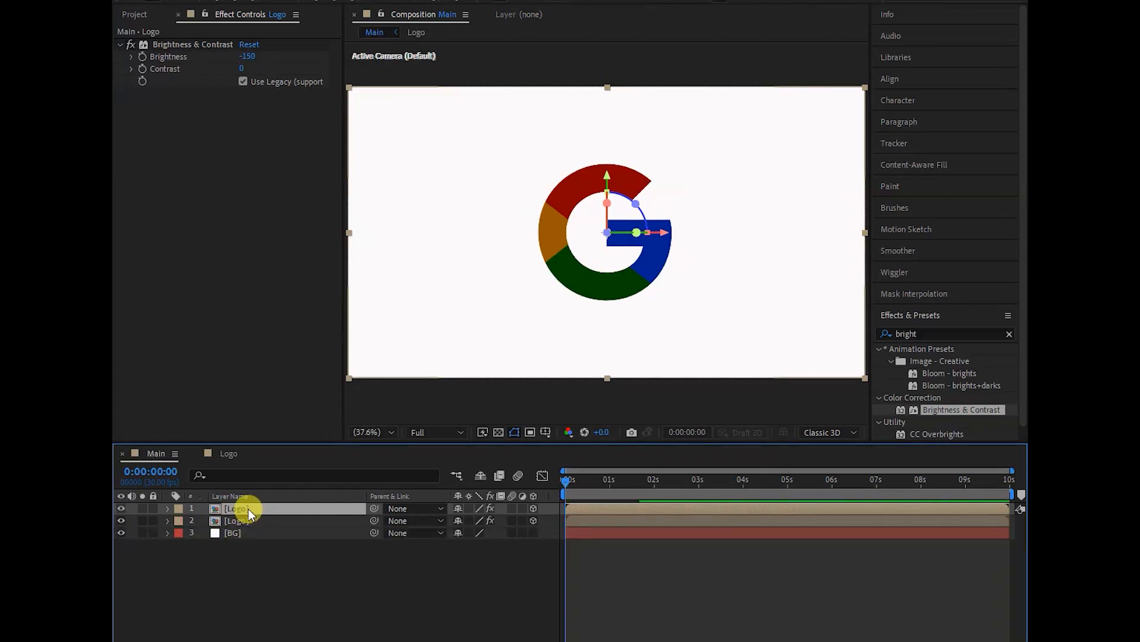
pyautogui.hotkey('ctrl', 'd')
pyautogui.hotkey('ctrl', 'd')
pyautogui.hotkey('ctrl', 'd')
pyautogui.hotkey('ctrl', 'd')
pyautogui.hotkey('ctrl', 'd')
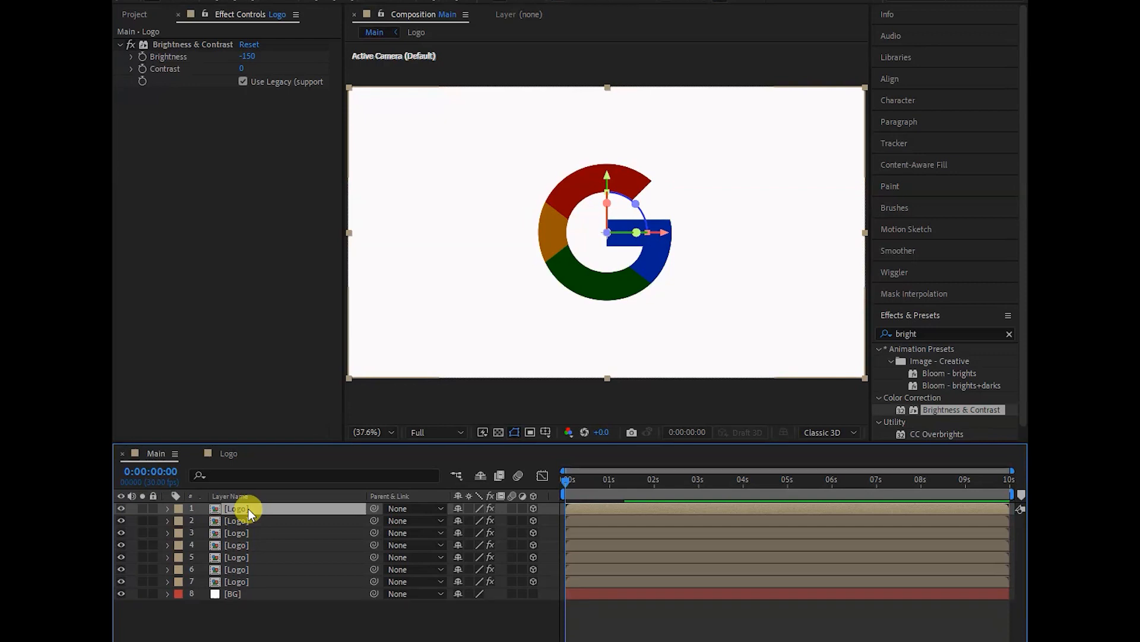
pyautogui.hotkey('ctrl', 'd')
pyautogui.hotkey('ctrl', 'd')
pyautogui.hotkey('ctrl', 'd')
pyautogui.hotkey('ctrl', 'd')
pyautogui.hotkey('ctrl', 'd')
pyautogui.hotkey('ctrl', 'd')
pyautogui.hotkey('ctrl', 'd')
pyautogui.hotkey('ctrl', 'd')
pyautogui.hotkey('ctrl', 'd')
pyautogui.hotkey('ctrl', 'd')
pyautogui.hotkey('ctrl', 'd')
pyautogui.hotkey('ctrl', 'd')
pyautogui.hotkey('ctrl', 'd')
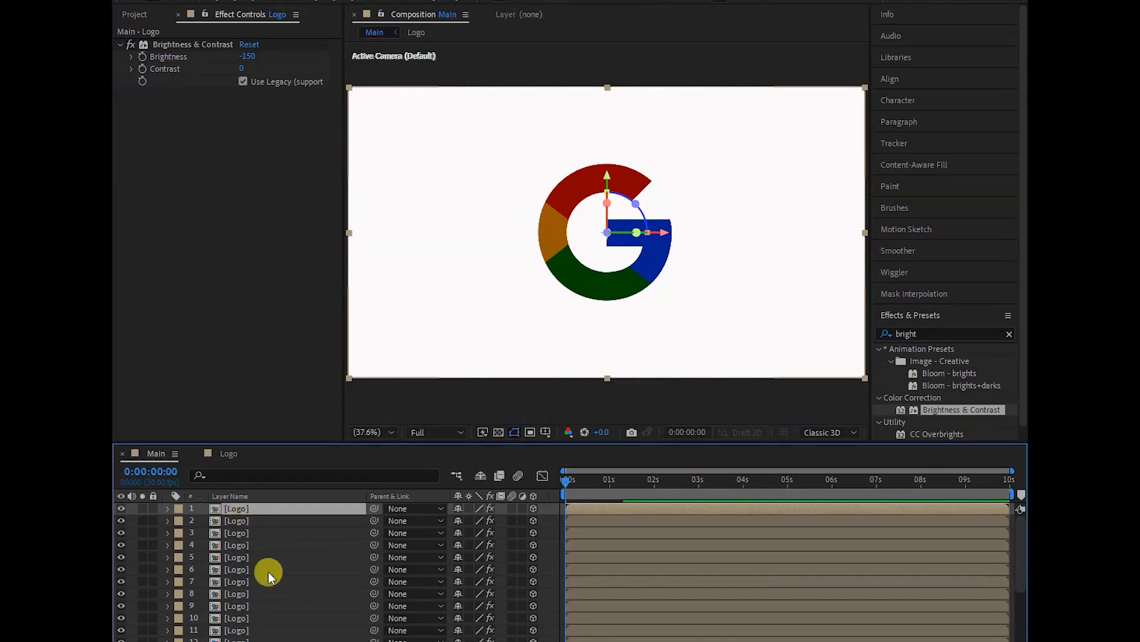
pyautogui.scroll(-6, 272, 566)
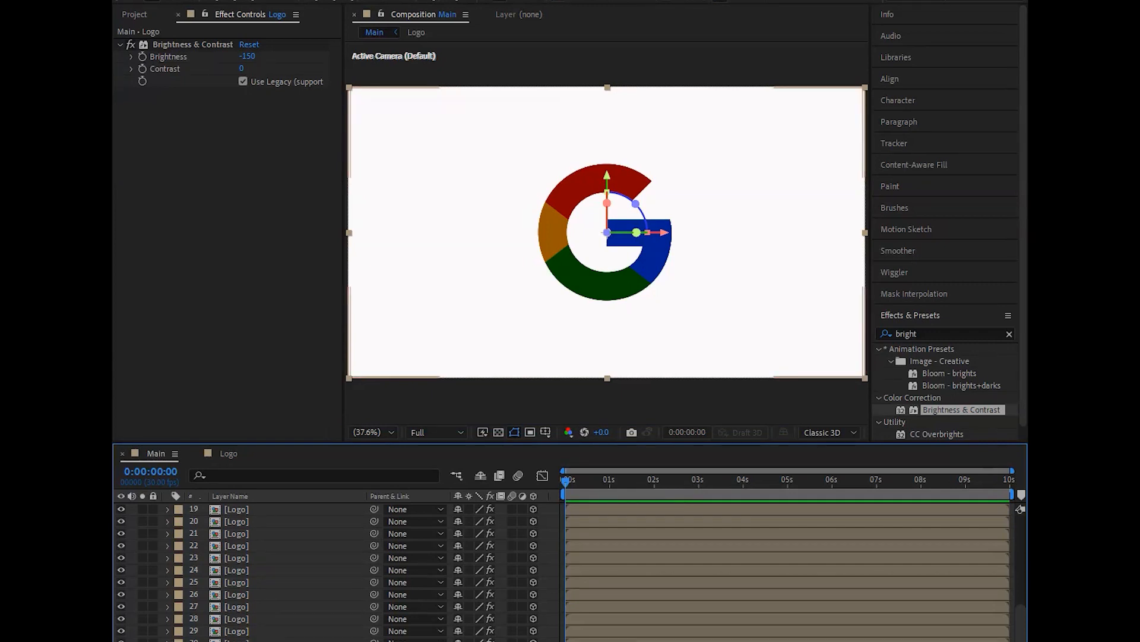
pyautogui.scroll(6, 259, 585)
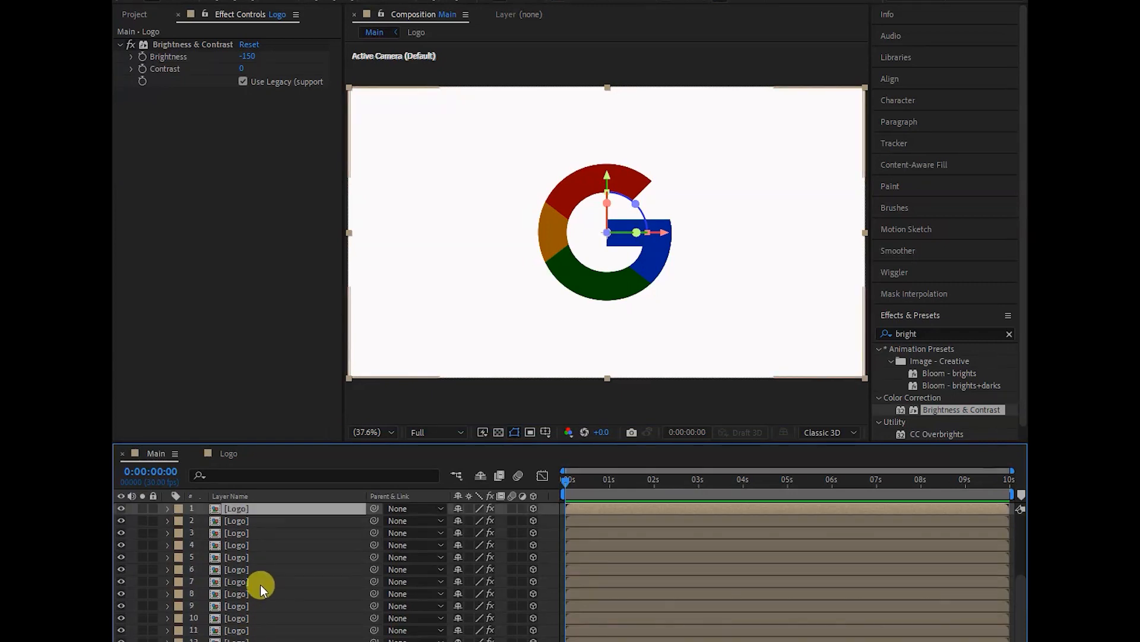
# - Mark Logo layers 2 through 30 as shy and hide the shy layers in the timeline
pyautogui.click(234, 520)
pyautogui.scroll(-6, 244, 592)
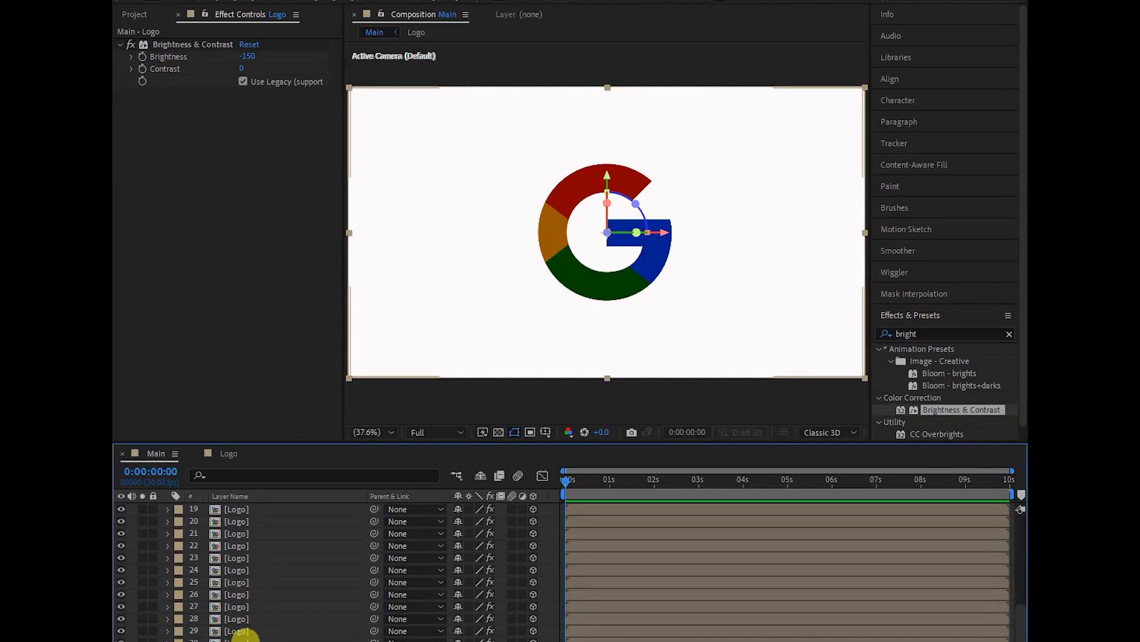
pyautogui.keyDown('shift'); pyautogui.click(235, 636); pyautogui.keyUp('shift')
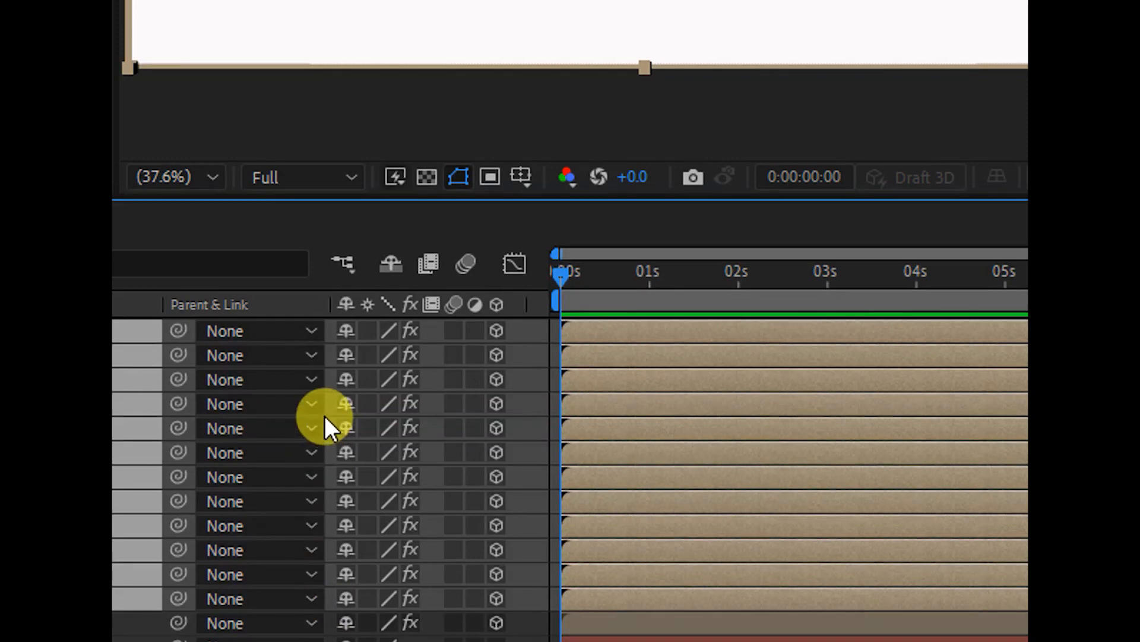
pyautogui.click(345, 331)
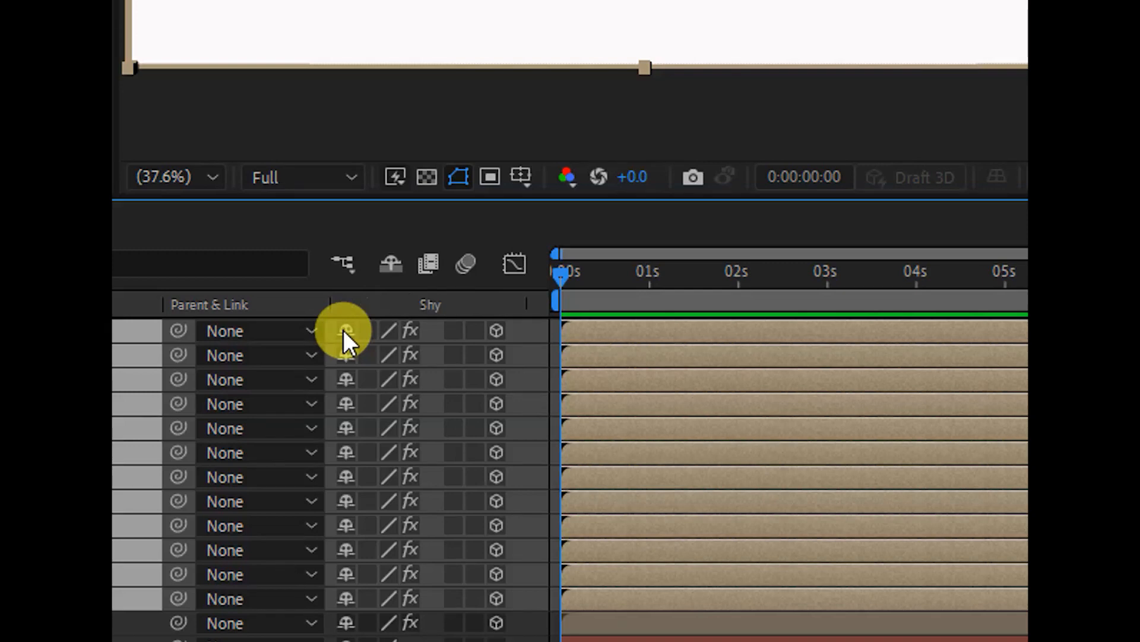
pyautogui.click(387, 263)
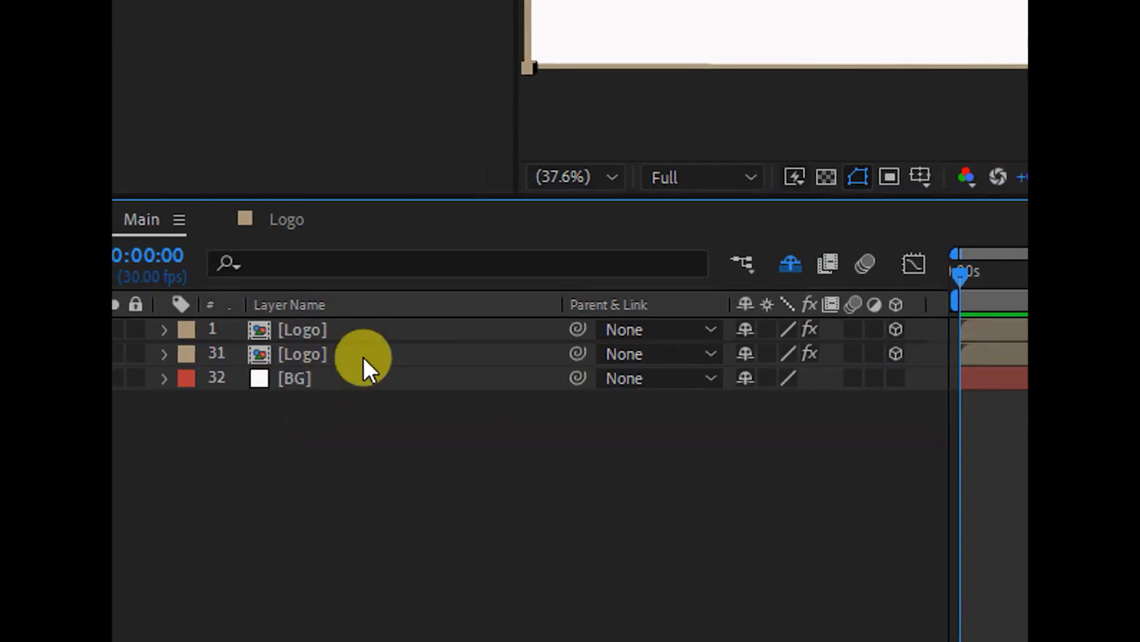
# - Delete the Brightness & Contrast effect from the topmost Logo layer
pyautogui.click(307, 327)
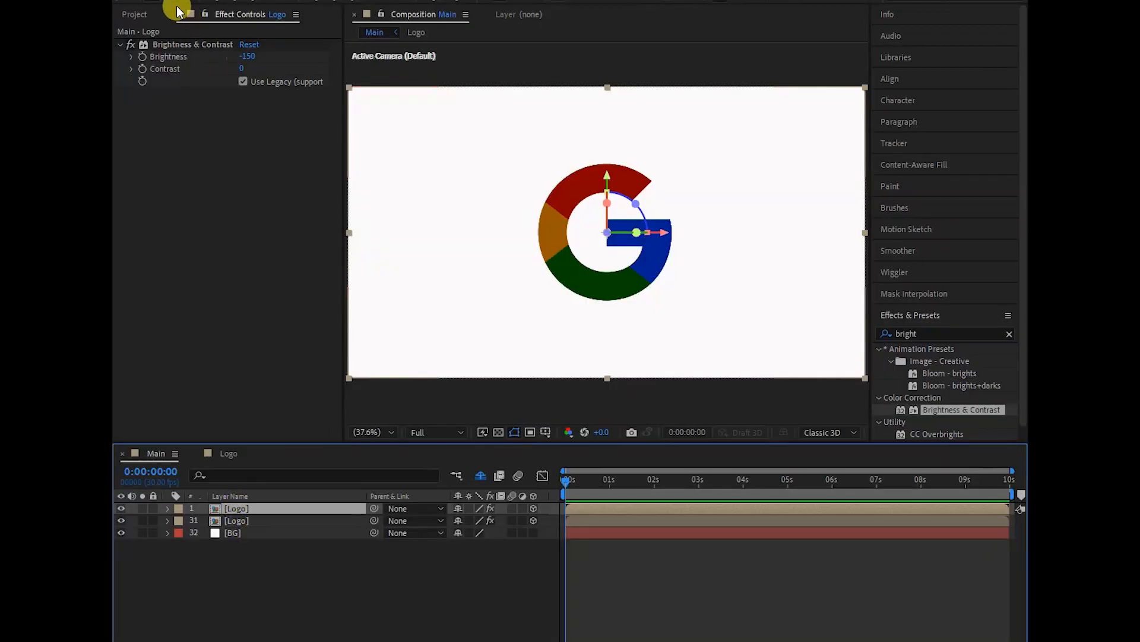
pyautogui.click(173, 44)
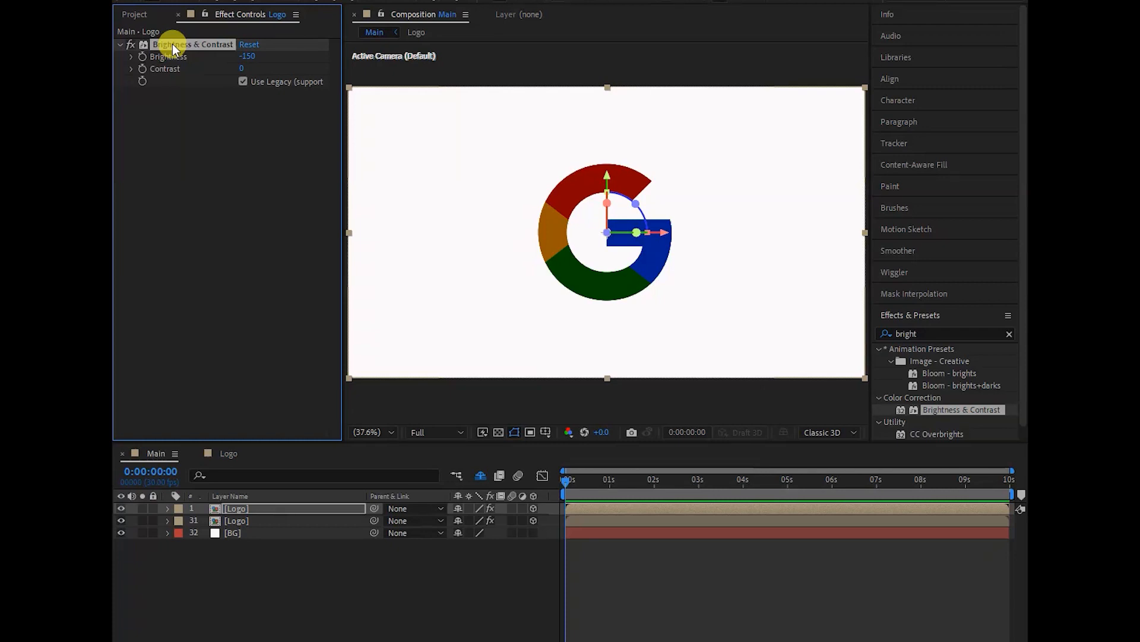
pyautogui.press('Delete')
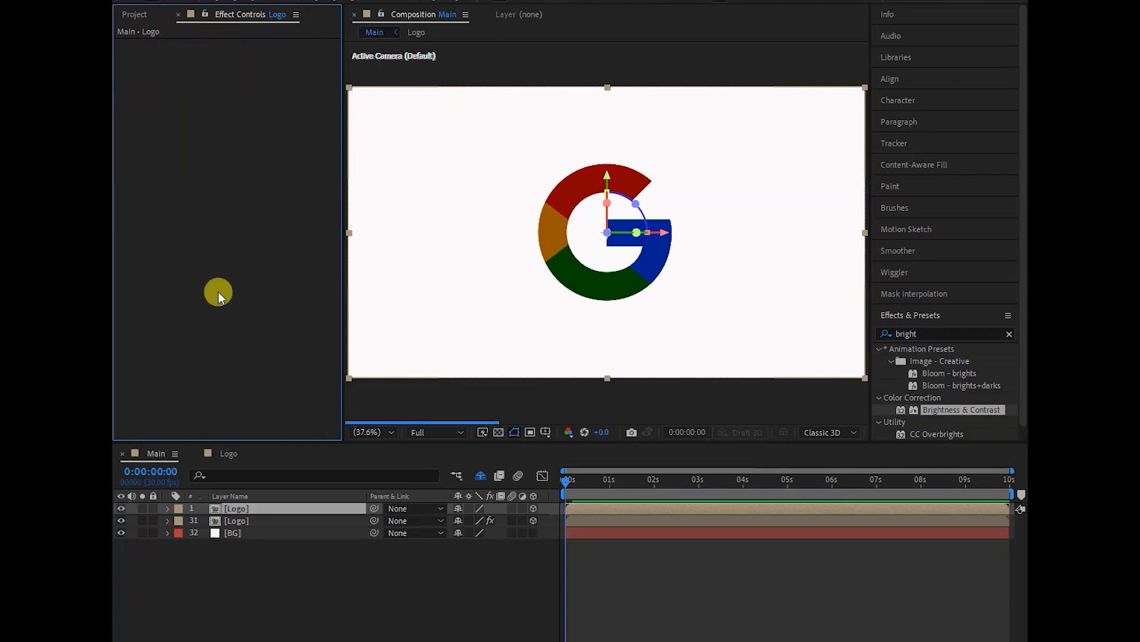
# - Search the effects for "drop s" and apply Drop Shadow to the lowest Logo layer, number 31
pyautogui.click(245, 522)
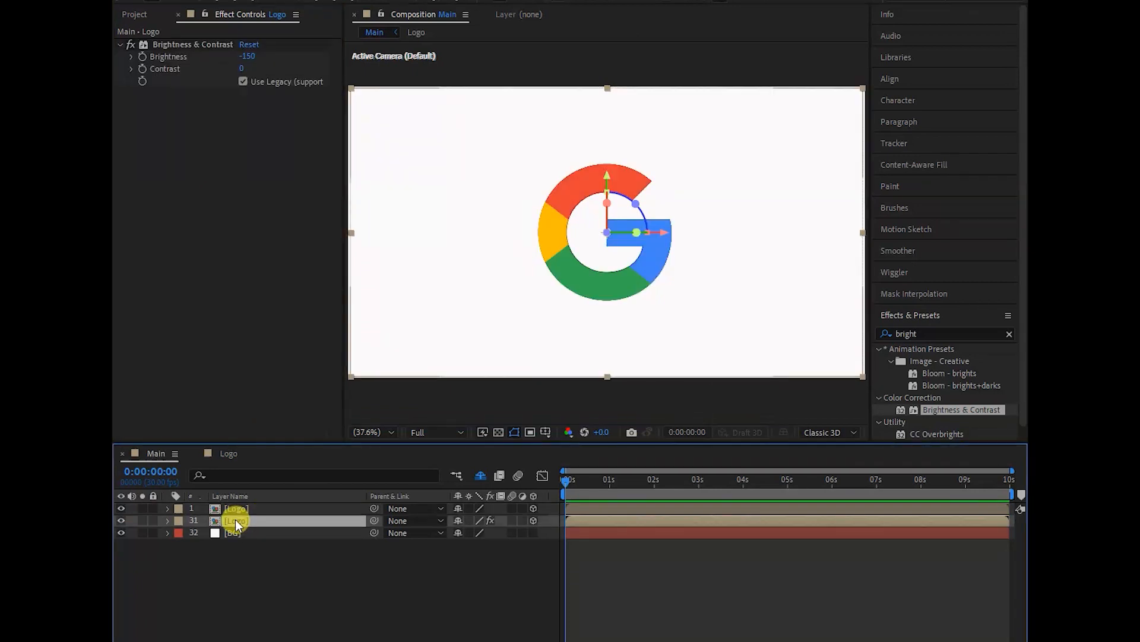
pyautogui.click(923, 334)
pyautogui.write('d')
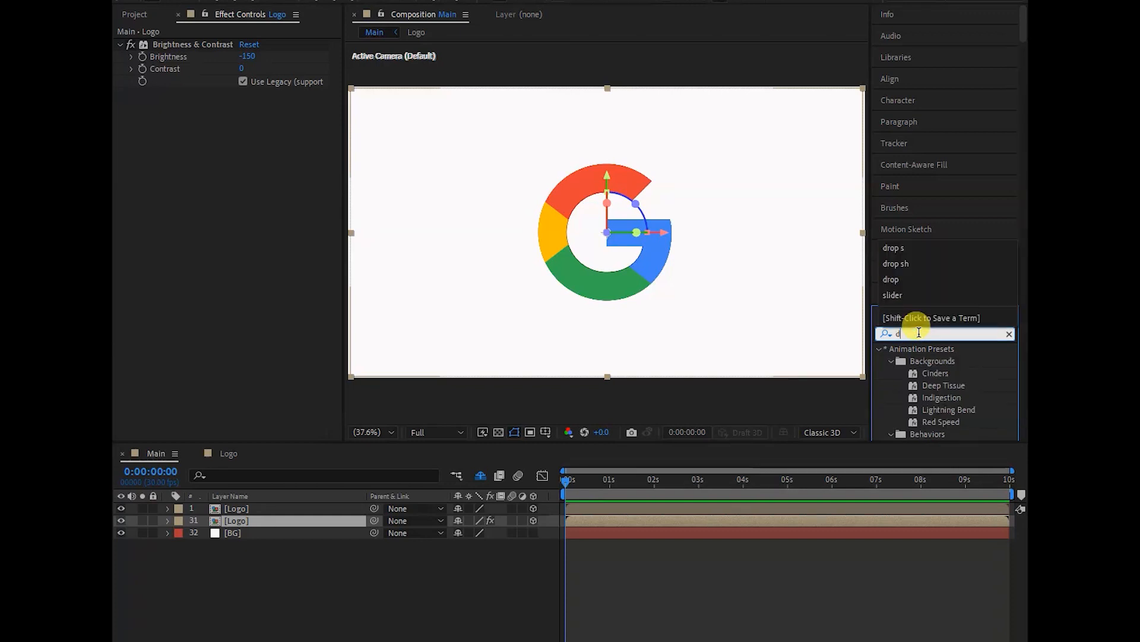
pyautogui.write('rop')
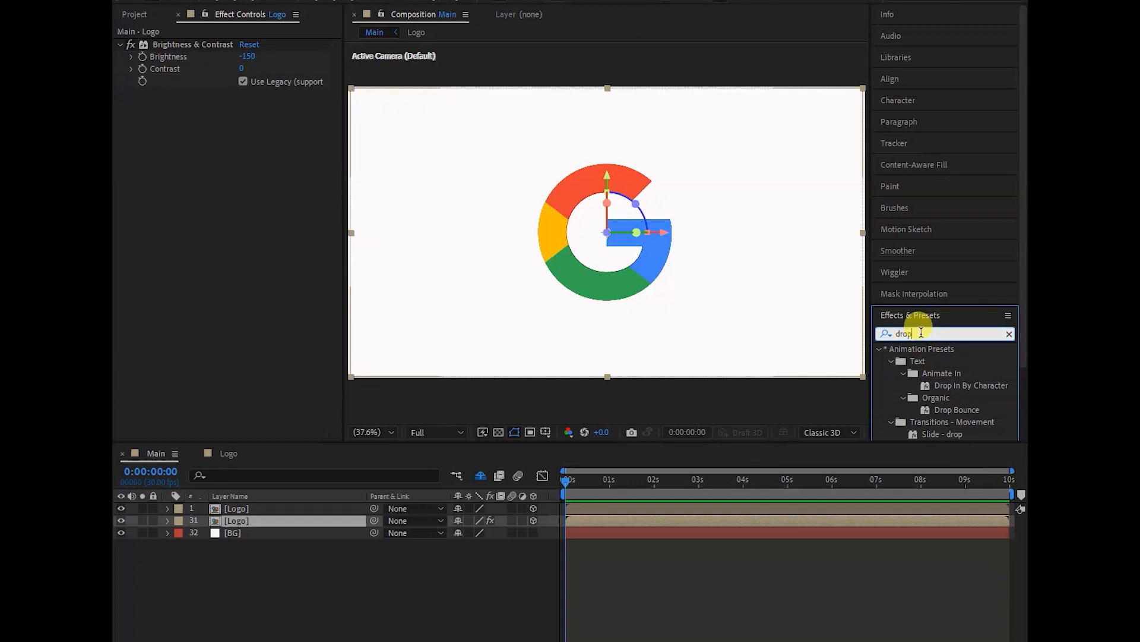
pyautogui.write(' s')
pyautogui.moveTo(947, 367); pyautogui.dragTo(255, 520)
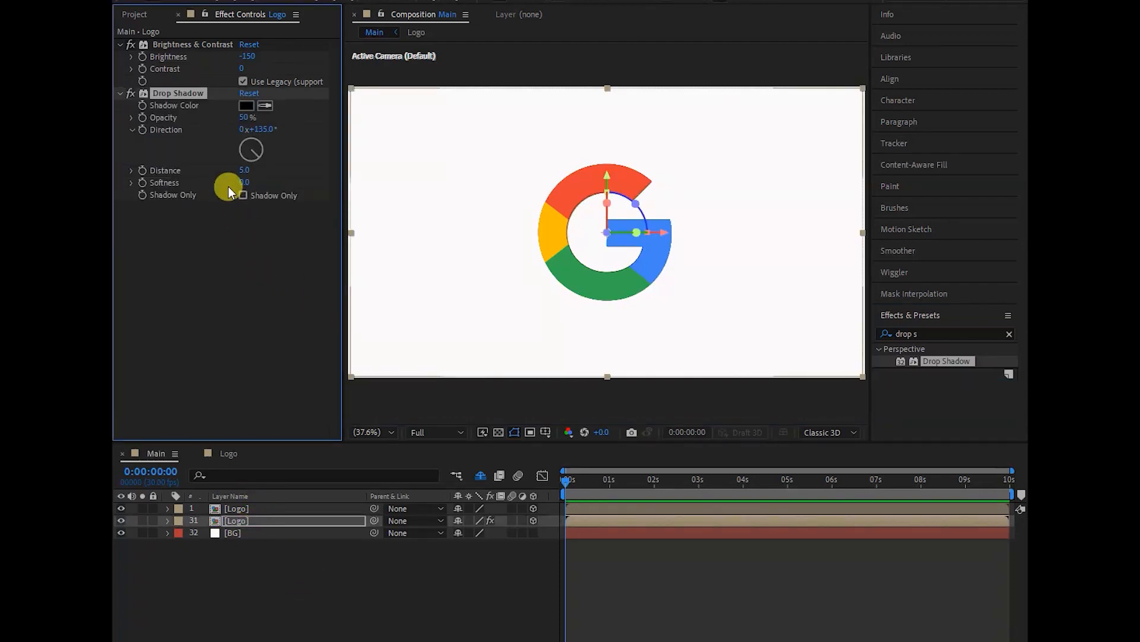
# - Set the Drop Shadow Softness on Logo layer 31 to 100 and deselect the layer
pyautogui.click(245, 183)
pyautogui.write('100')
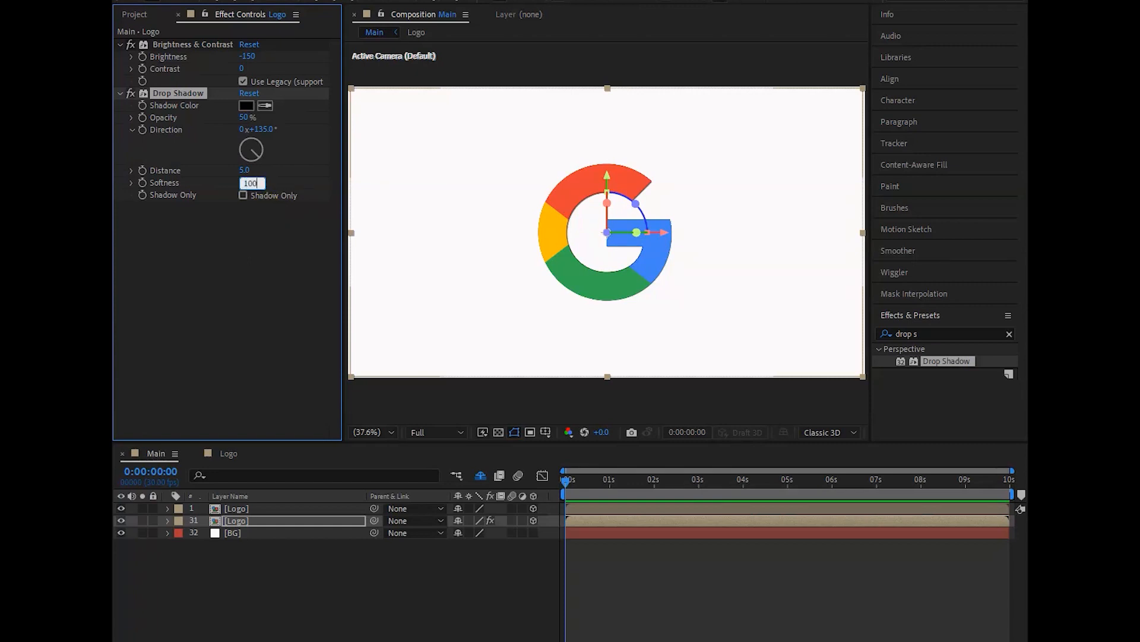
pyautogui.click(269, 302)
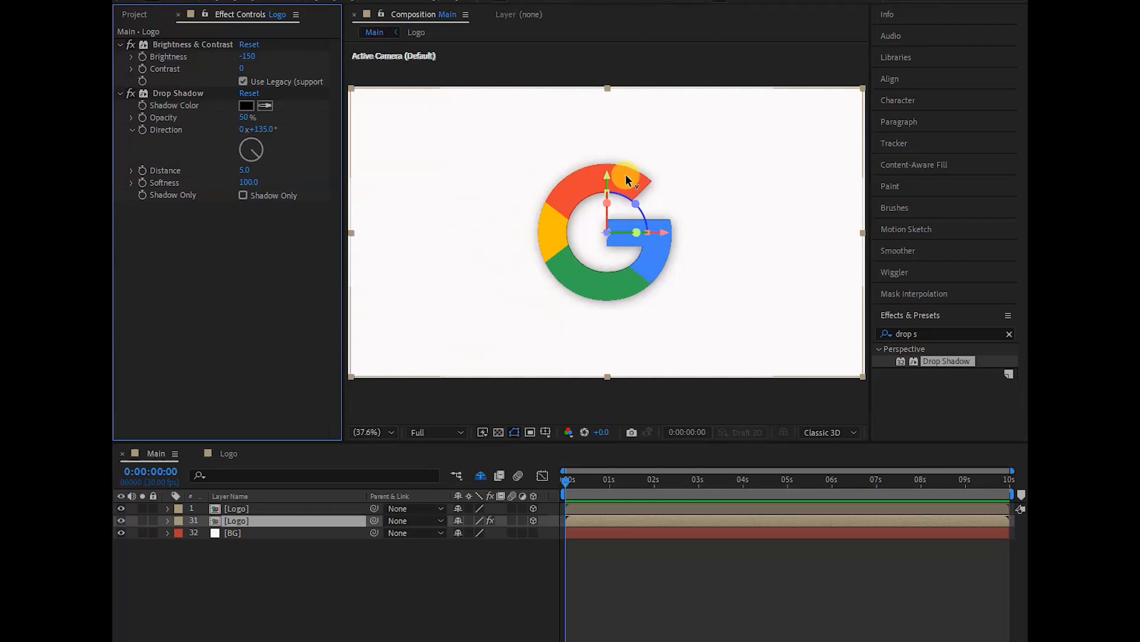
pyautogui.click(493, 197)
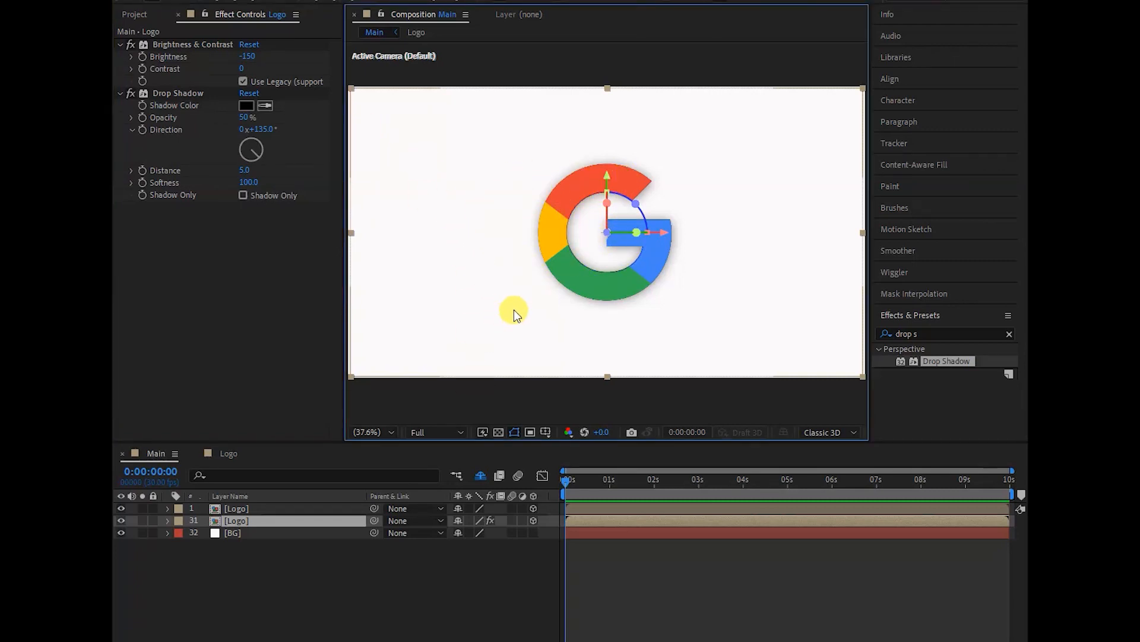
pyautogui.click(389, 338)
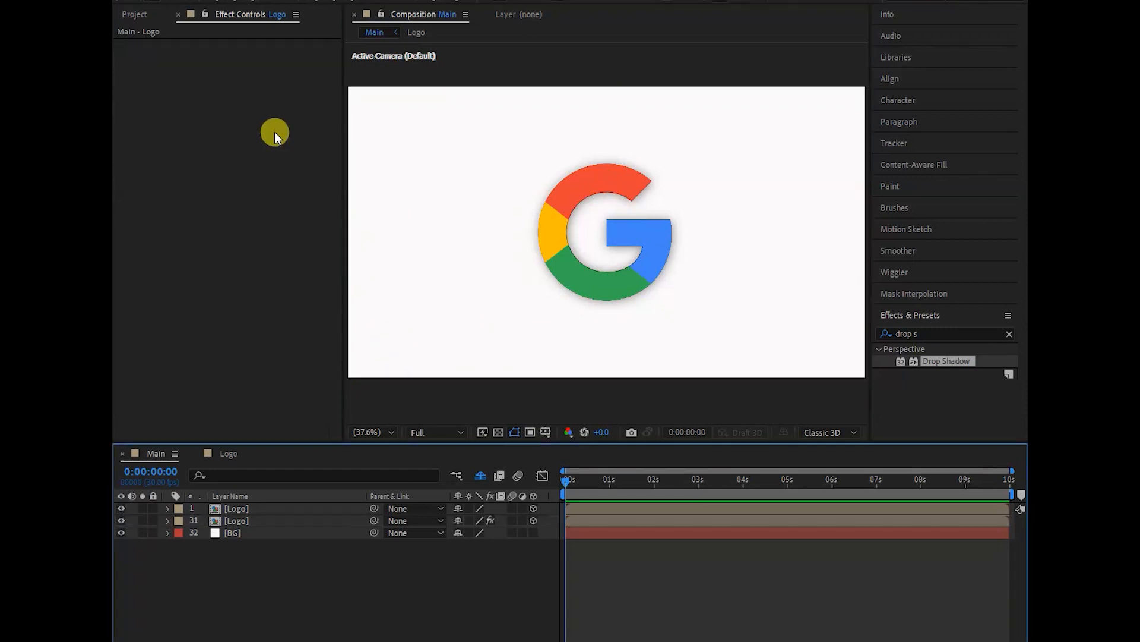
# - Add a Two-Node Camera named Camera 1 with the 50mm preset to Main
pyautogui.click(229, 578)
pyautogui.click(231, 0)
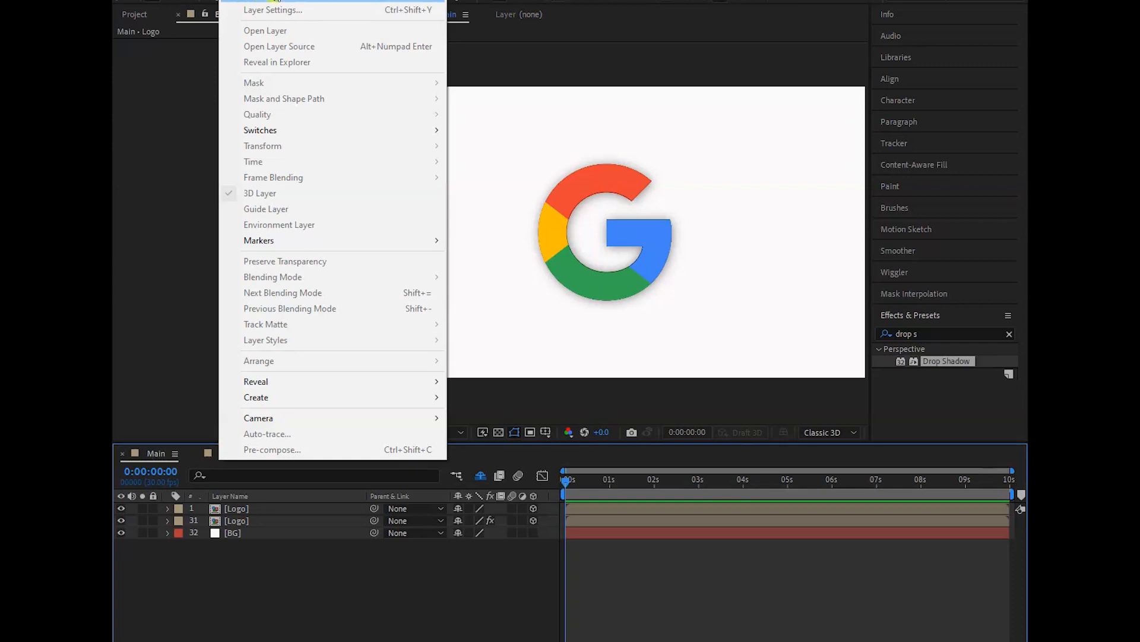
pyautogui.moveTo(261, 0)
pyautogui.click(503, 38)
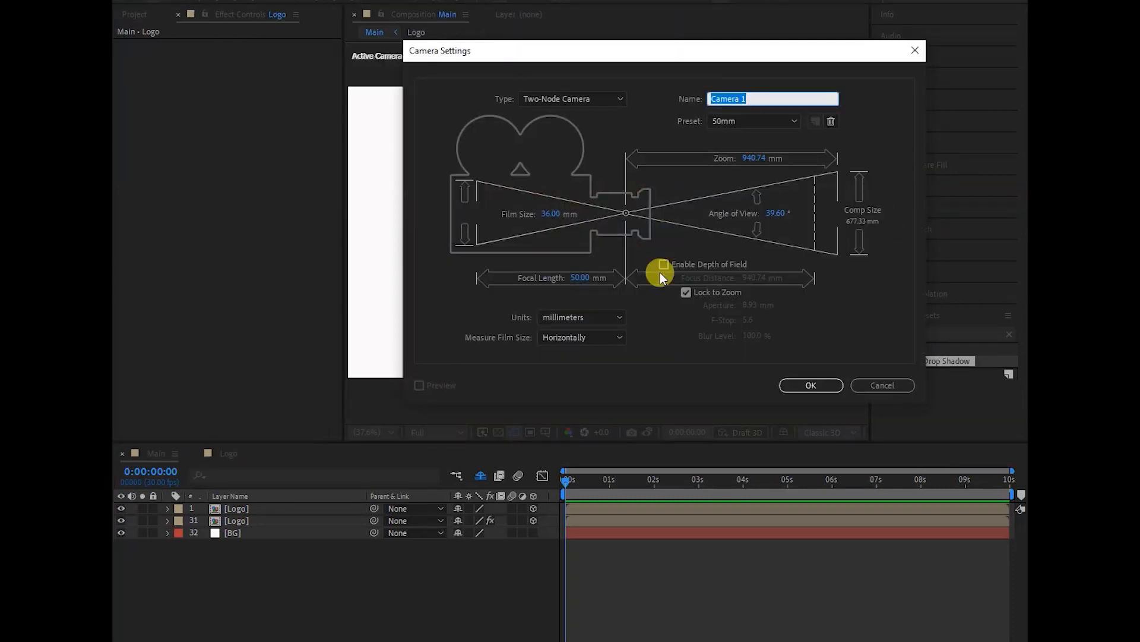
pyautogui.click(753, 121)
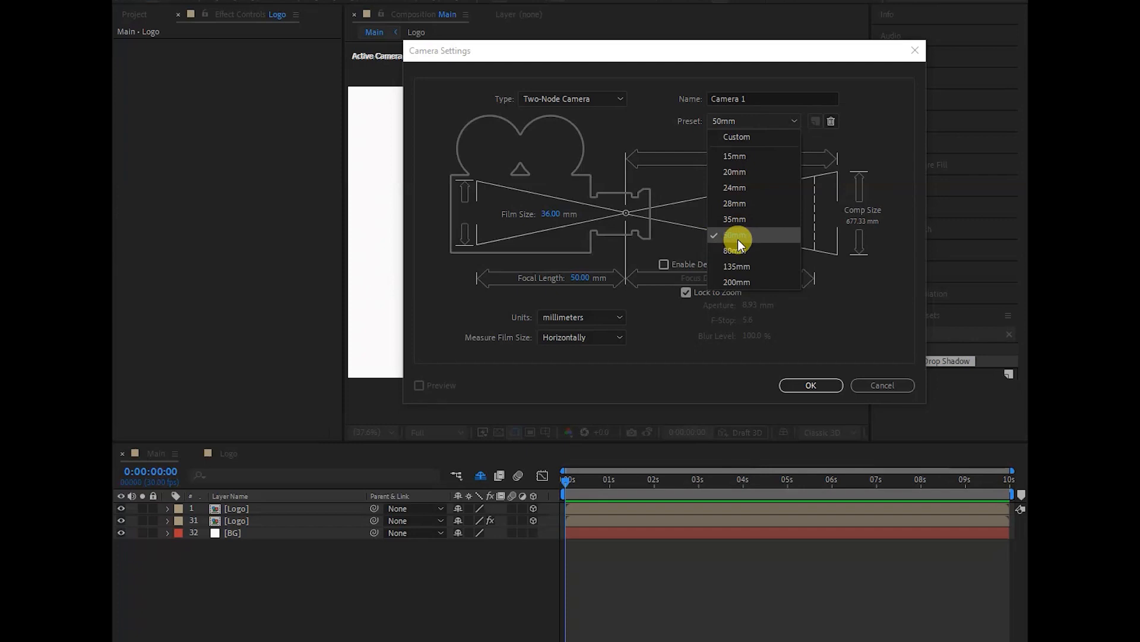
pyautogui.click(800, 386)
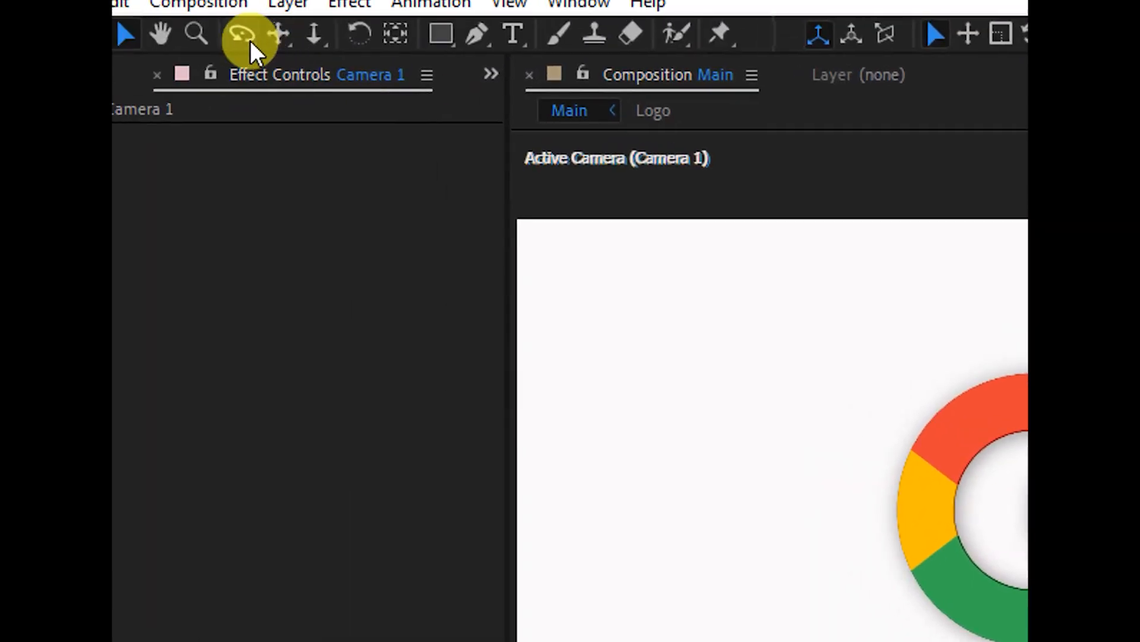
# - Orbit Camera 1 slightly around the logo to expose its darkened sides
pyautogui.click(245, 35)
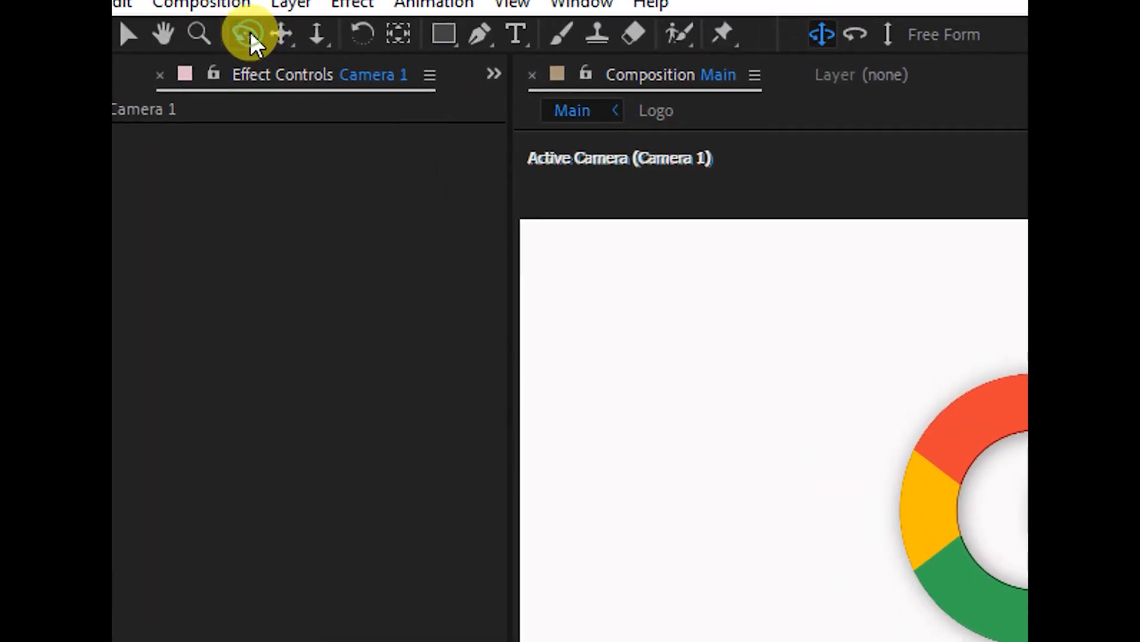
pyautogui.moveTo(873, 585); pyautogui.dragTo(795, 587)
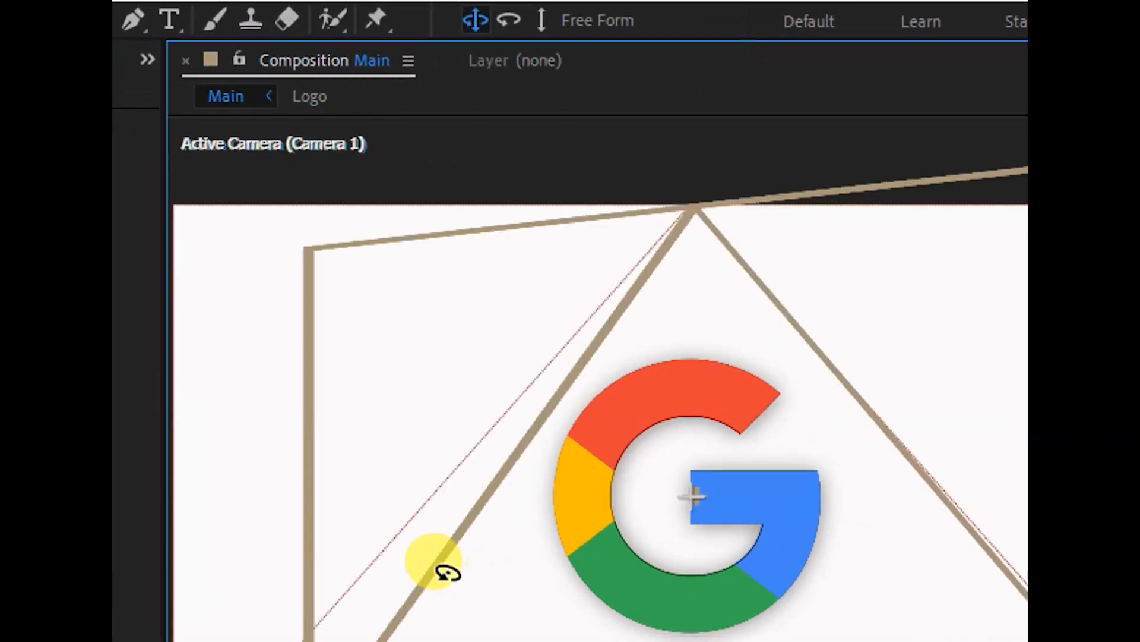
pyautogui.moveTo(447, 572); pyautogui.dragTo(495, 559)
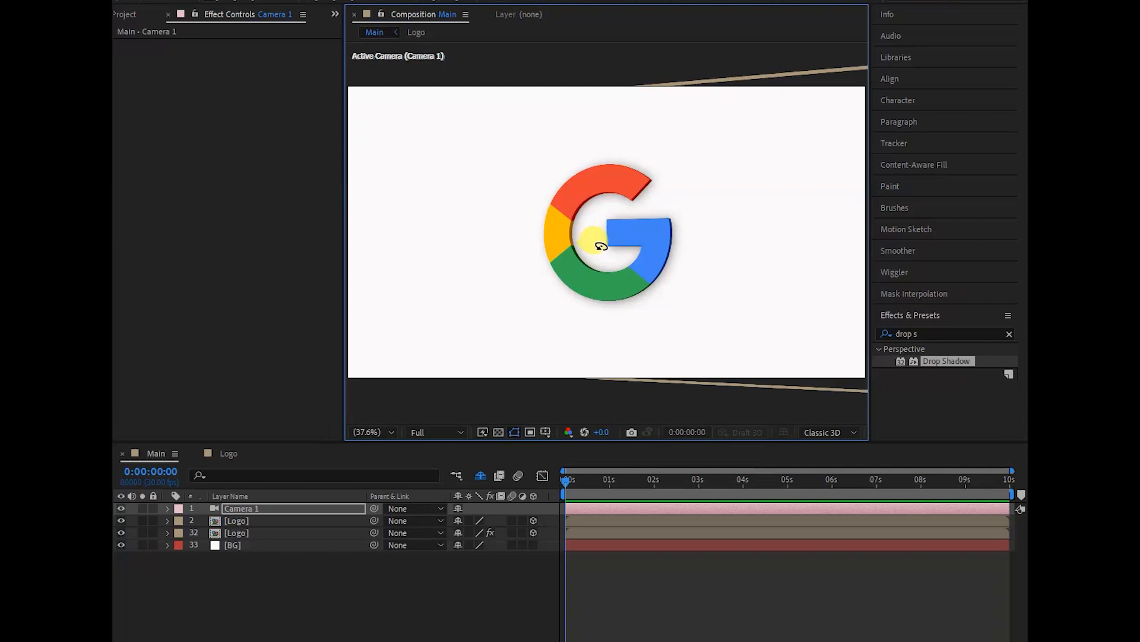
# - Add a null object to Main and rename it cam control
pyautogui.click(231, 0)
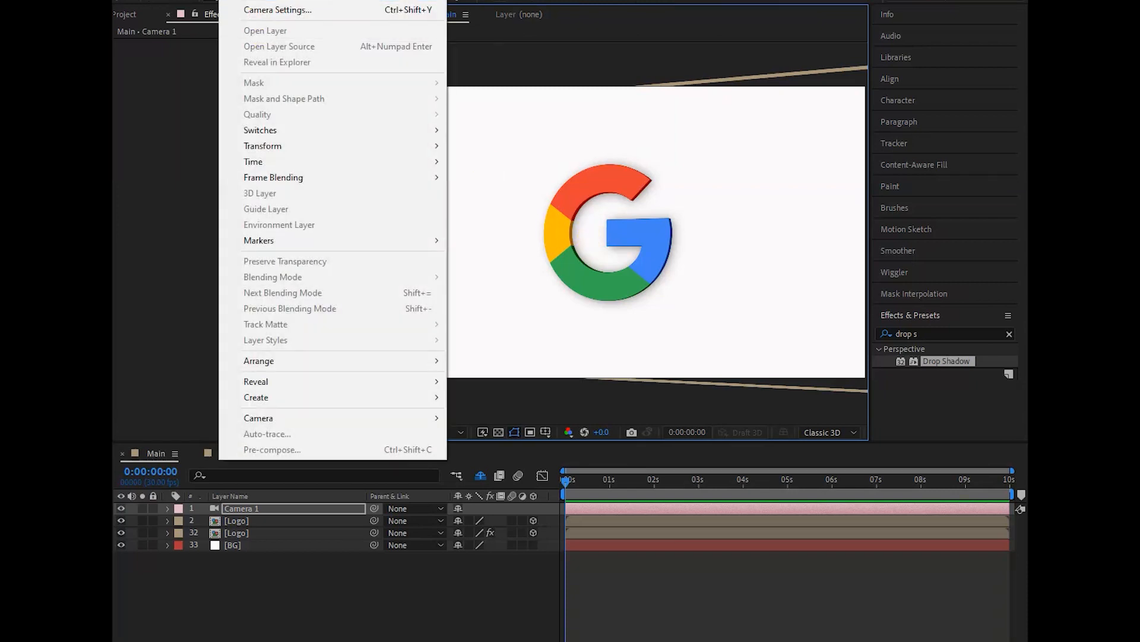
pyautogui.moveTo(295, 1)
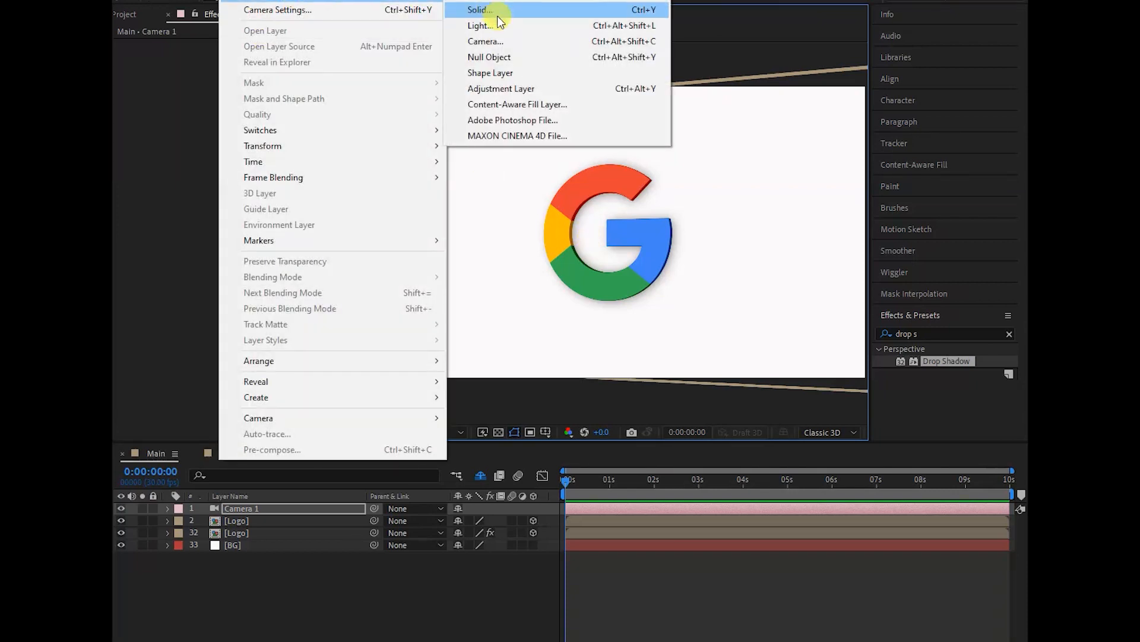
pyautogui.click(501, 56)
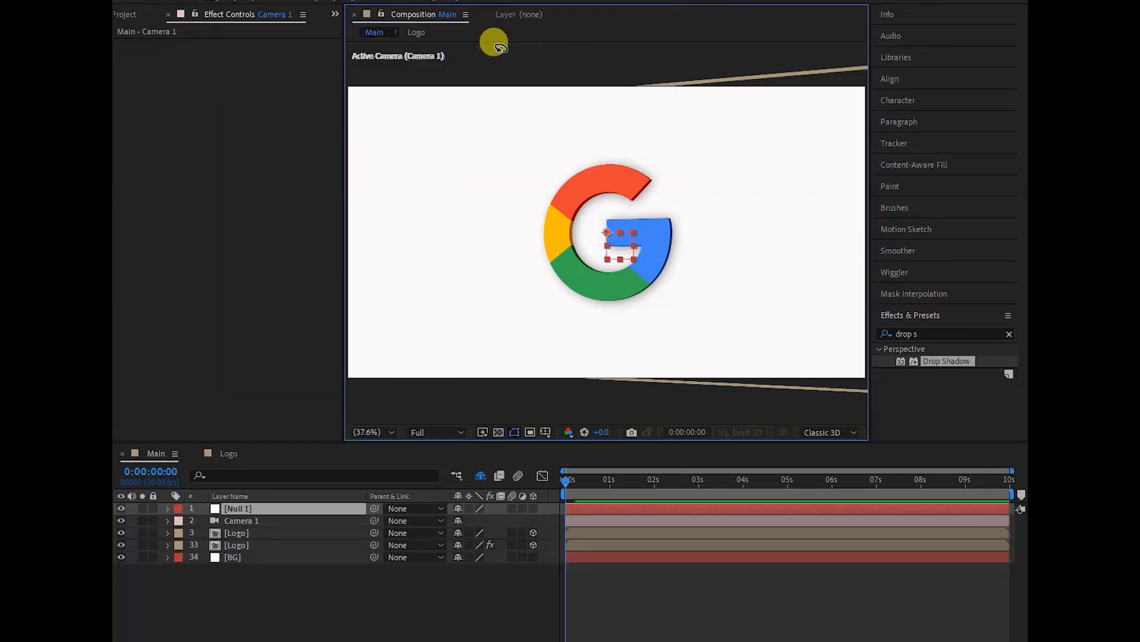
pyautogui.doubleClick(259, 508)
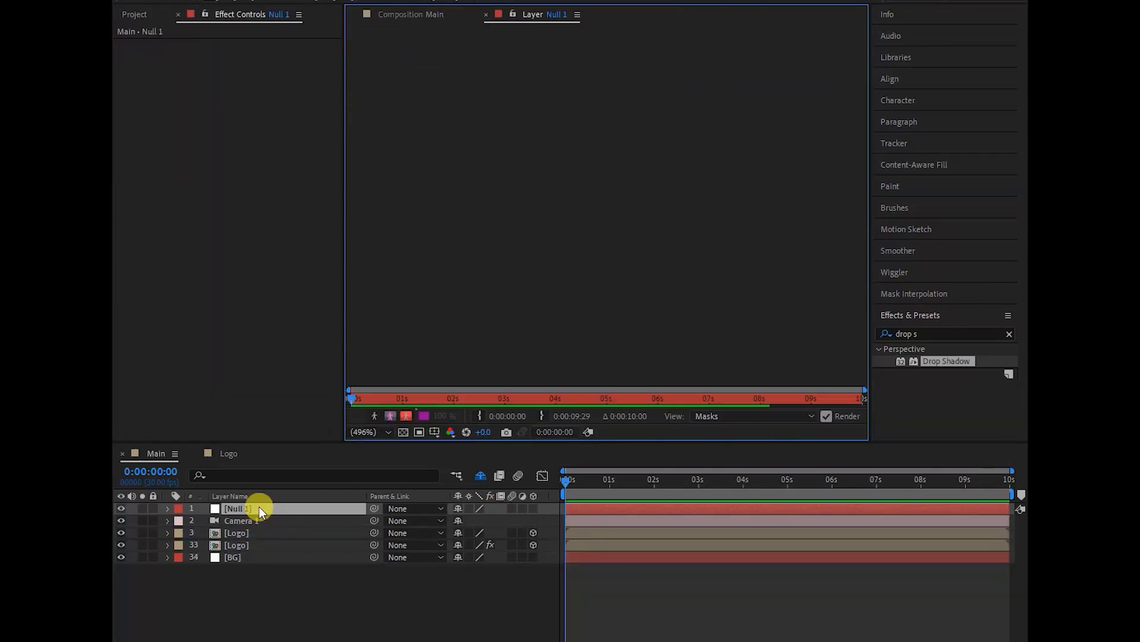
pyautogui.click(245, 508)
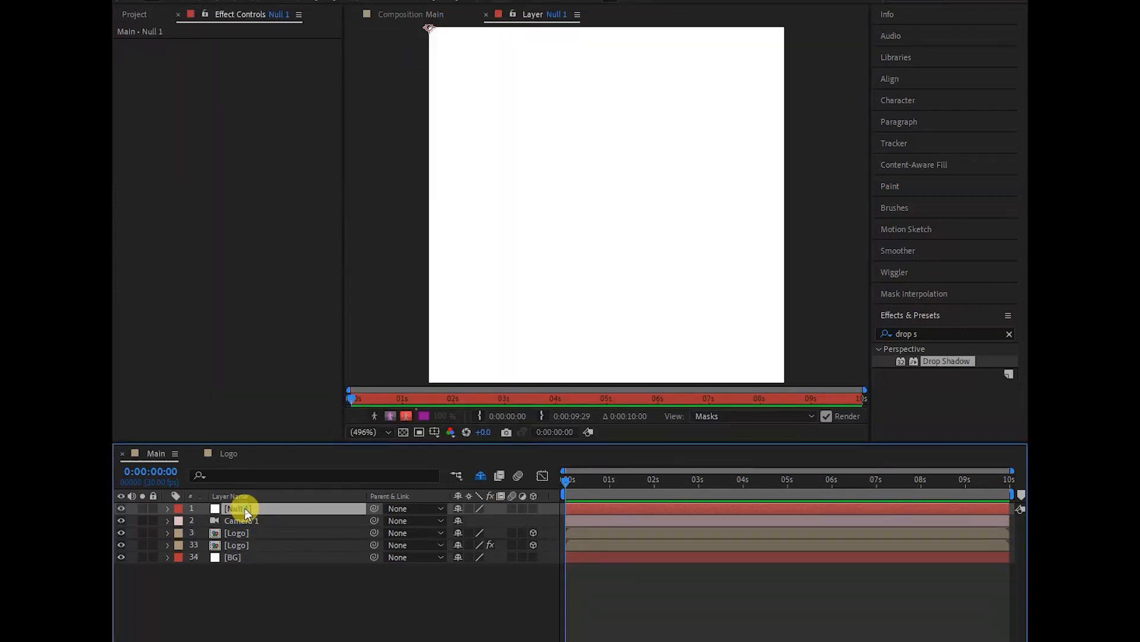
pyautogui.press('Return')
pyautogui.write('cam control')
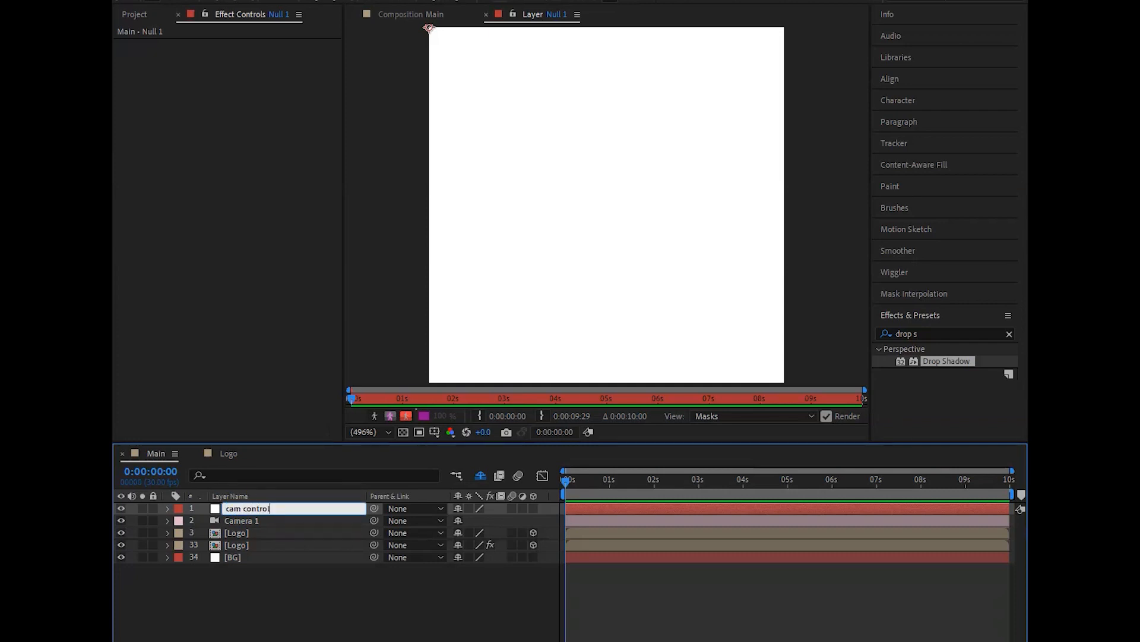
# - Make the cam control null a 3D layer and parent Camera 1 to it, returning to the Main composition view
pyautogui.click(532, 509)
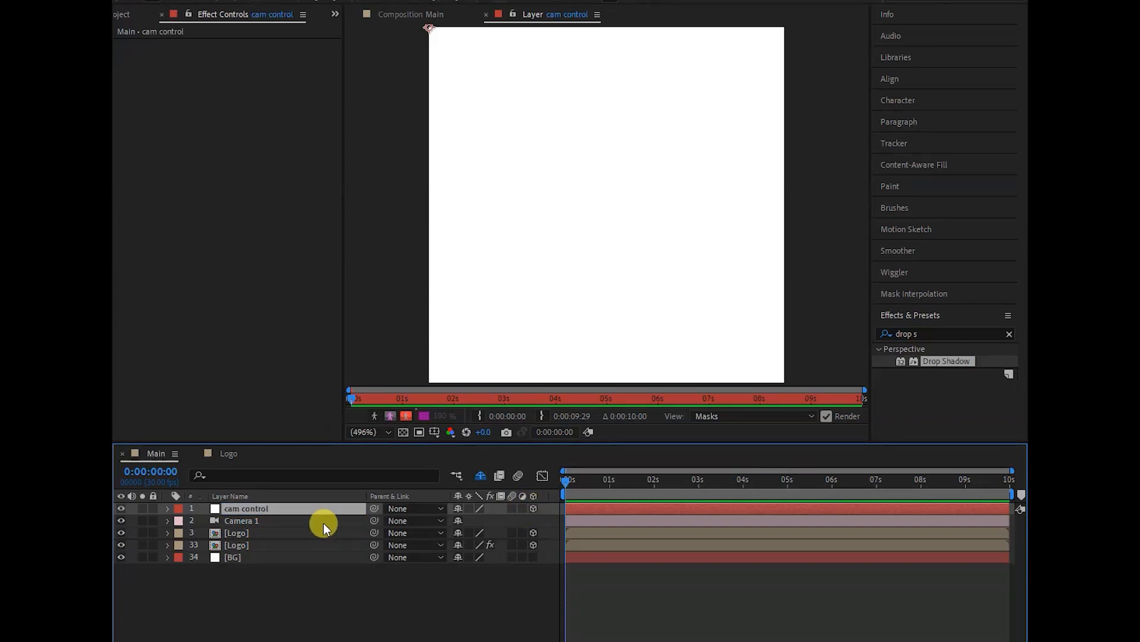
pyautogui.moveTo(375, 520); pyautogui.dragTo(270, 507)
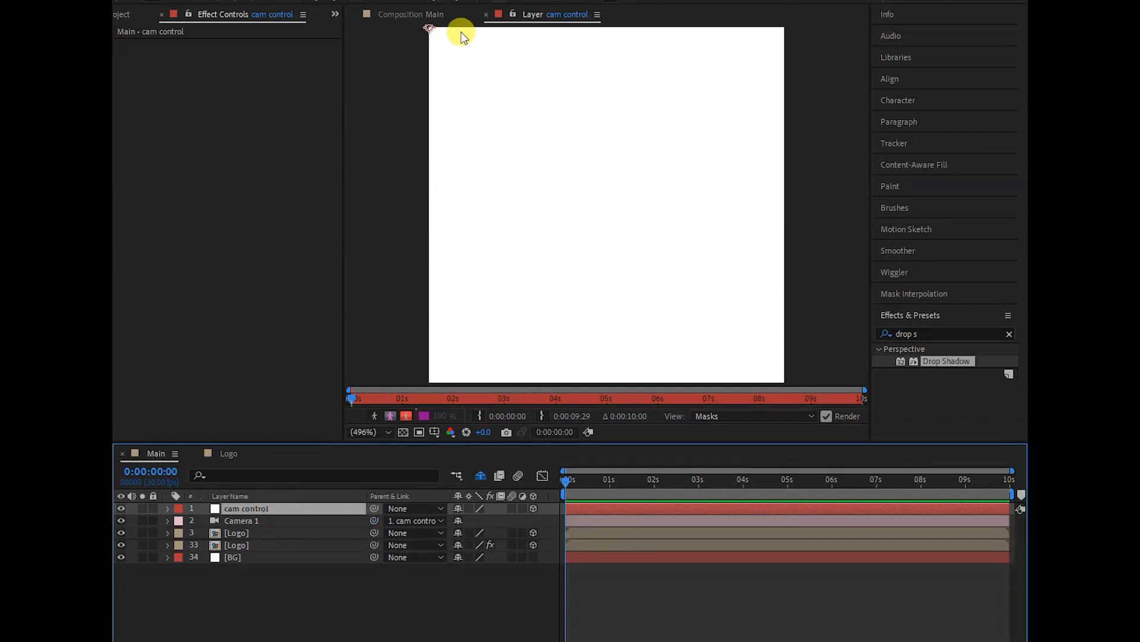
pyautogui.click(409, 14)
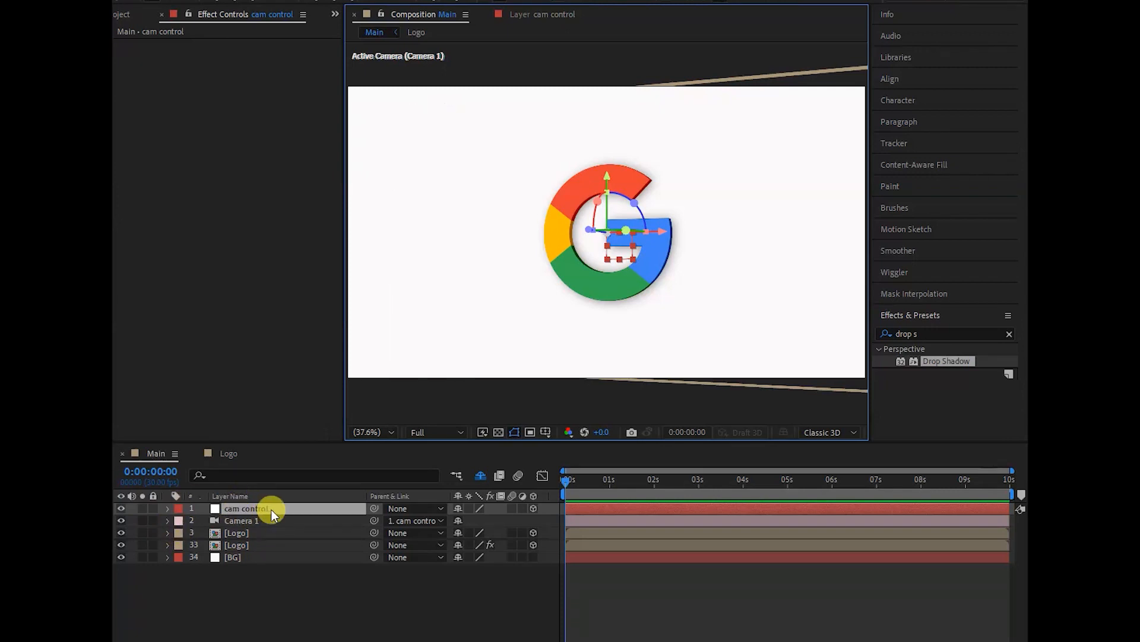
# - Keyframe the X, Y and Z Rotation of cam control at 0:00:03:01
pyautogui.press('r')
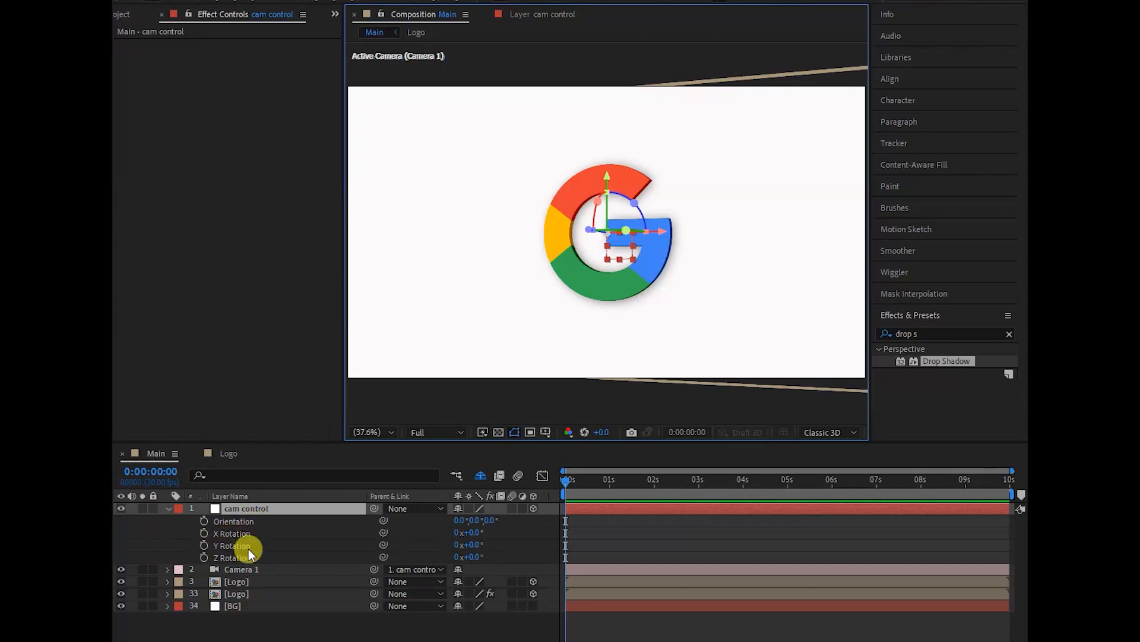
pyautogui.click(563, 480)
pyautogui.moveTo(563, 480); pyautogui.dragTo(700, 486)
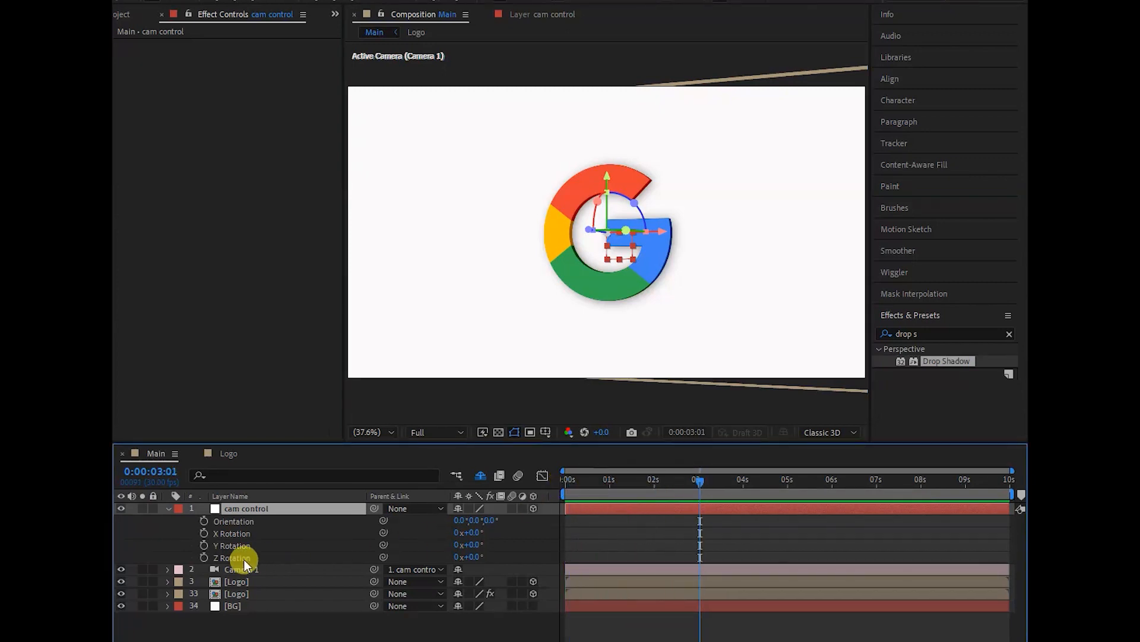
pyautogui.click(205, 557)
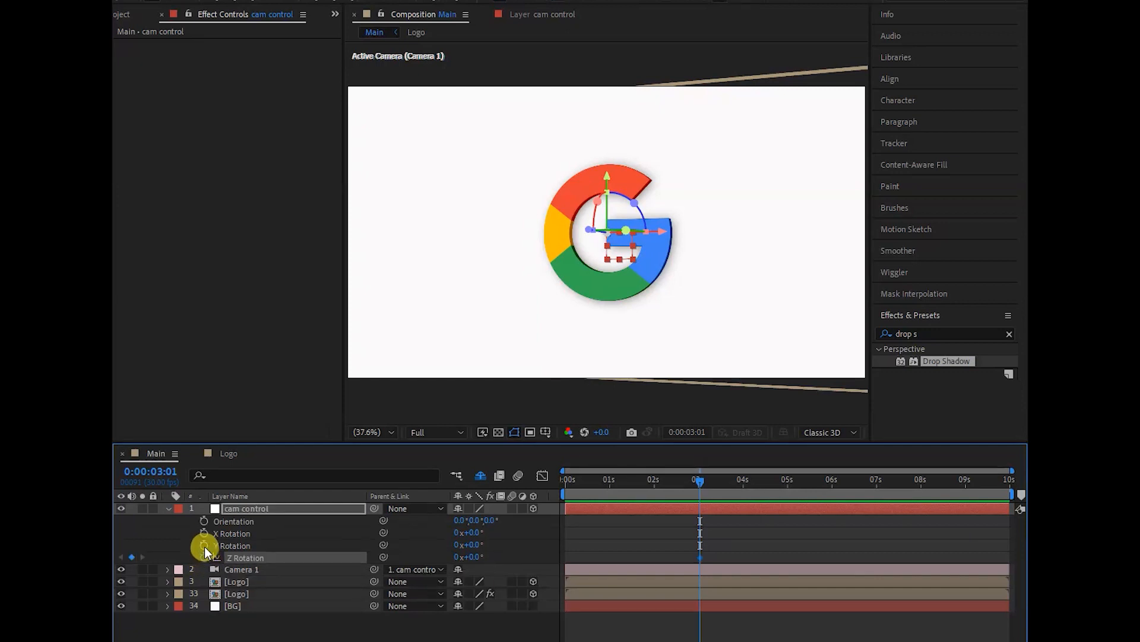
pyautogui.click(204, 545)
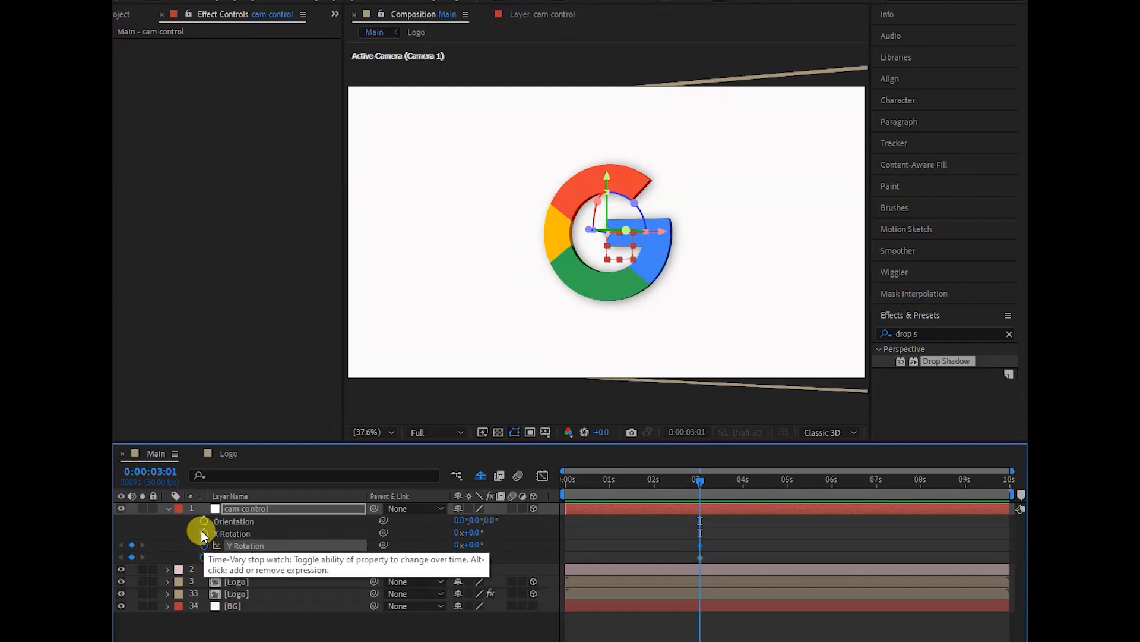
pyautogui.click(202, 531)
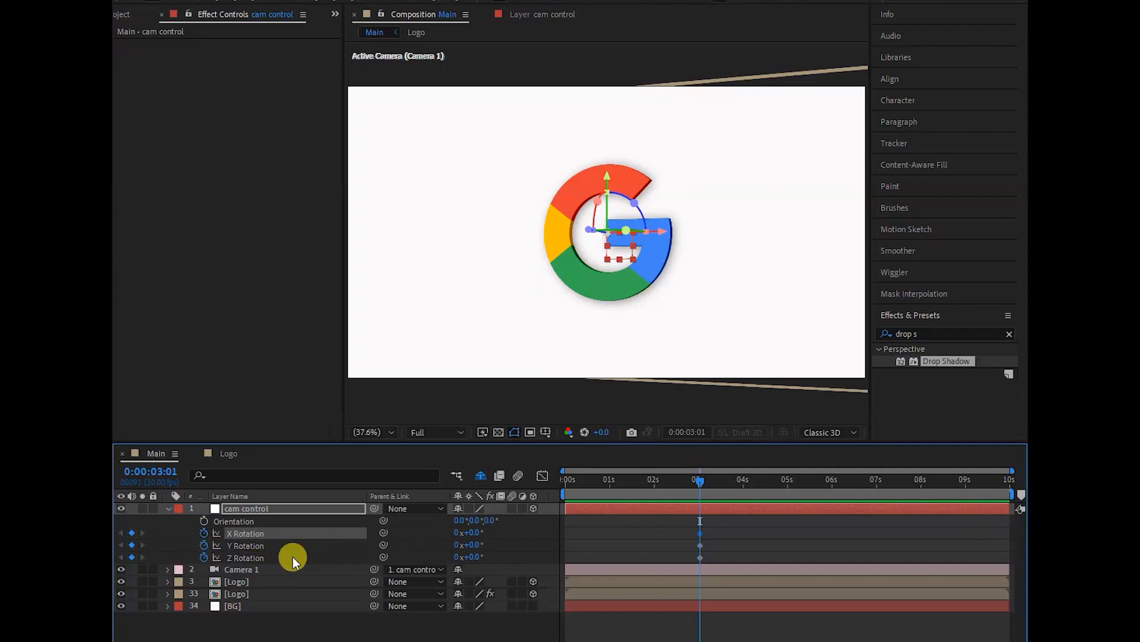
# - Add a Scale keyframe to cam control at 0:00:00:00, alongside its rotation properties
pyautogui.moveTo(700, 479); pyautogui.dragTo(553, 499)
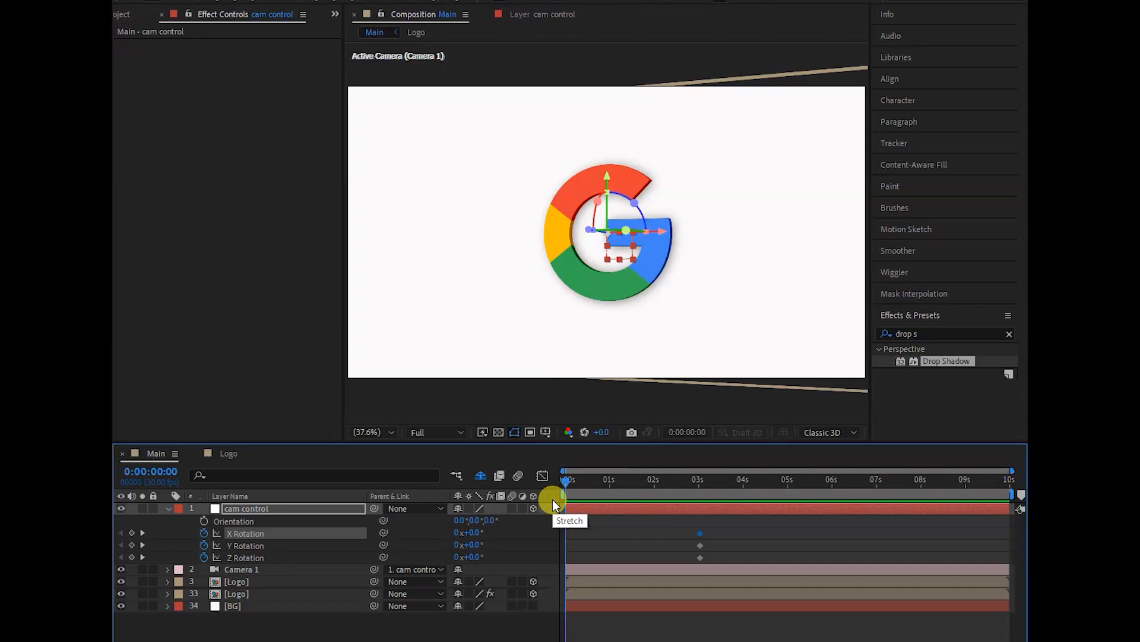
pyautogui.hotkey('shift', 's')
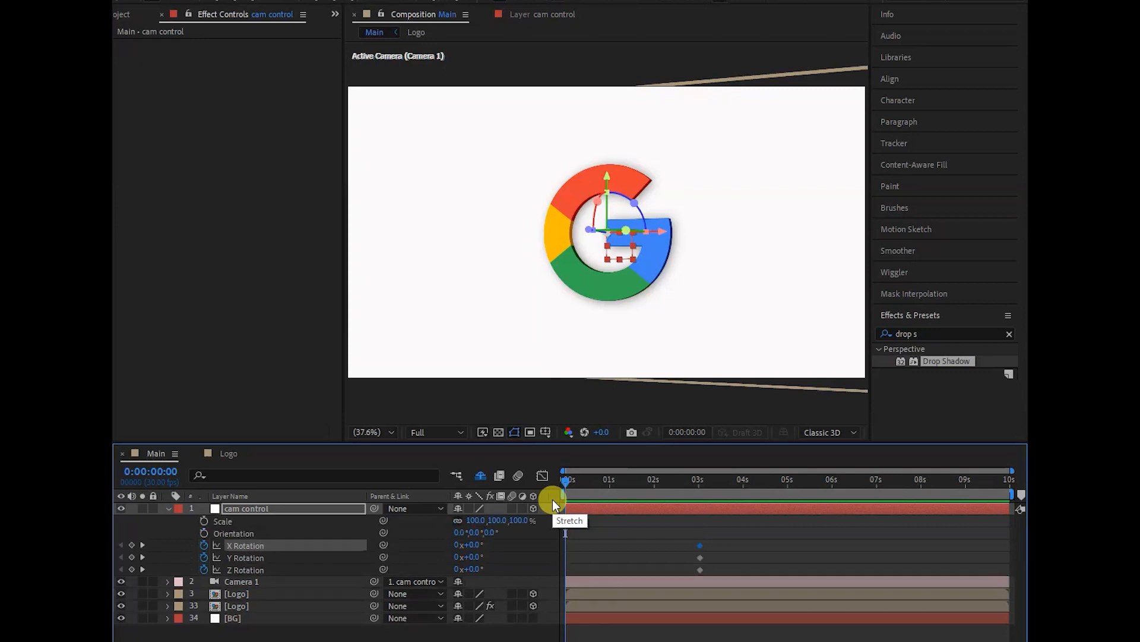
pyautogui.click(204, 520)
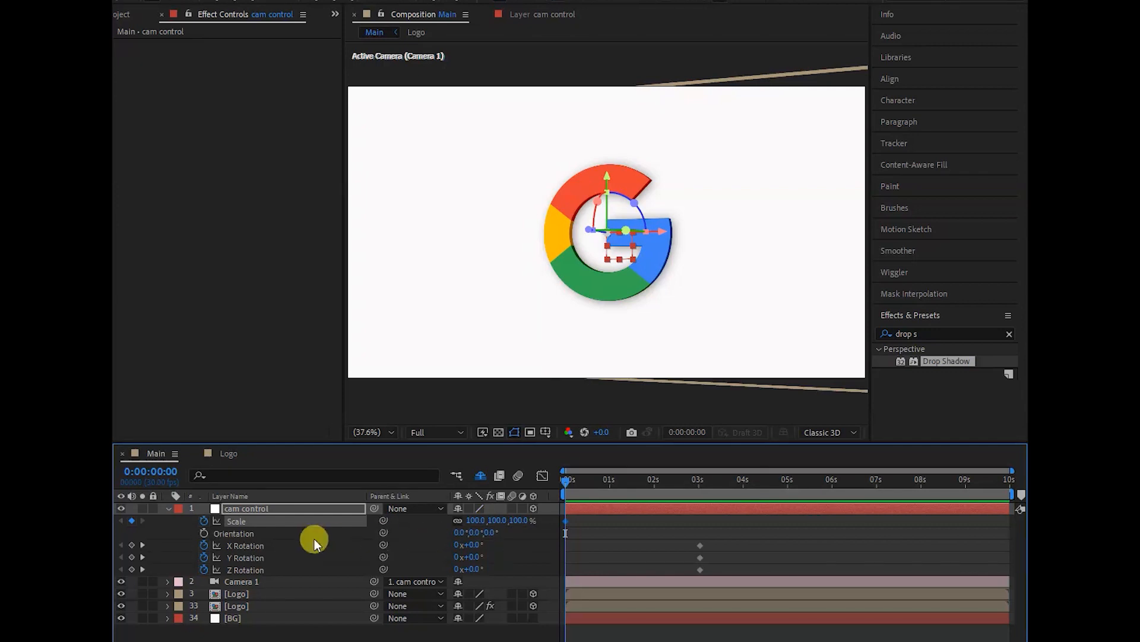
# - Set cam control's rotation at 0:00:00:00 to 45° on X, 45° on Y and 15° on Z
pyautogui.click(475, 546)
pyautogui.write('45')
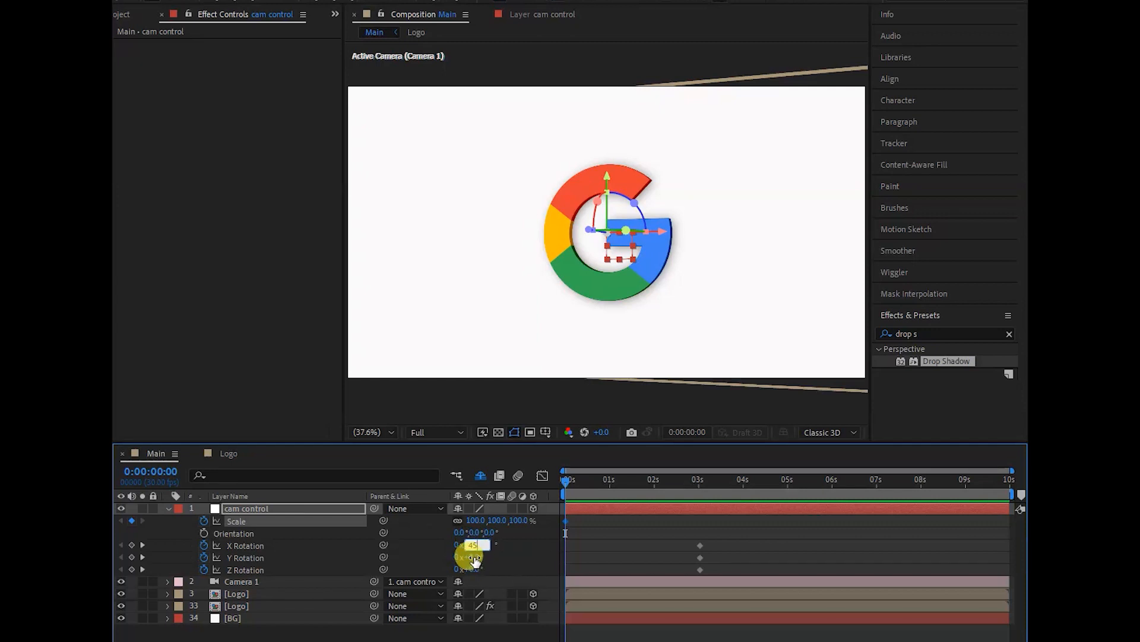
pyautogui.press('Return')
pyautogui.click(474, 557)
pyautogui.write('45')
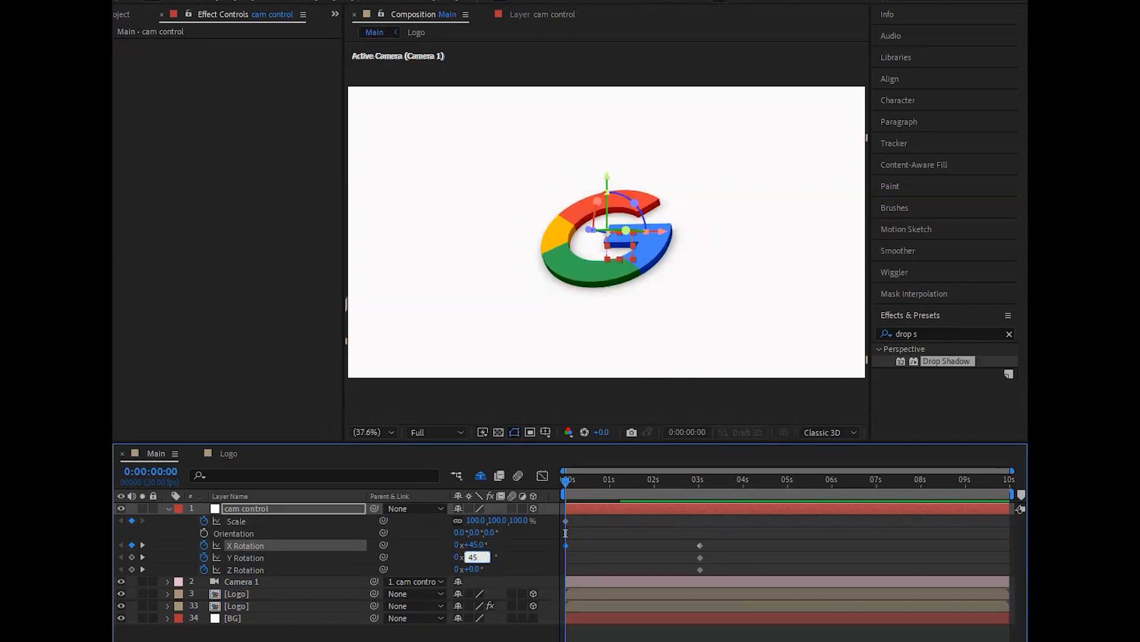
pyautogui.press('Return')
pyautogui.click(474, 569)
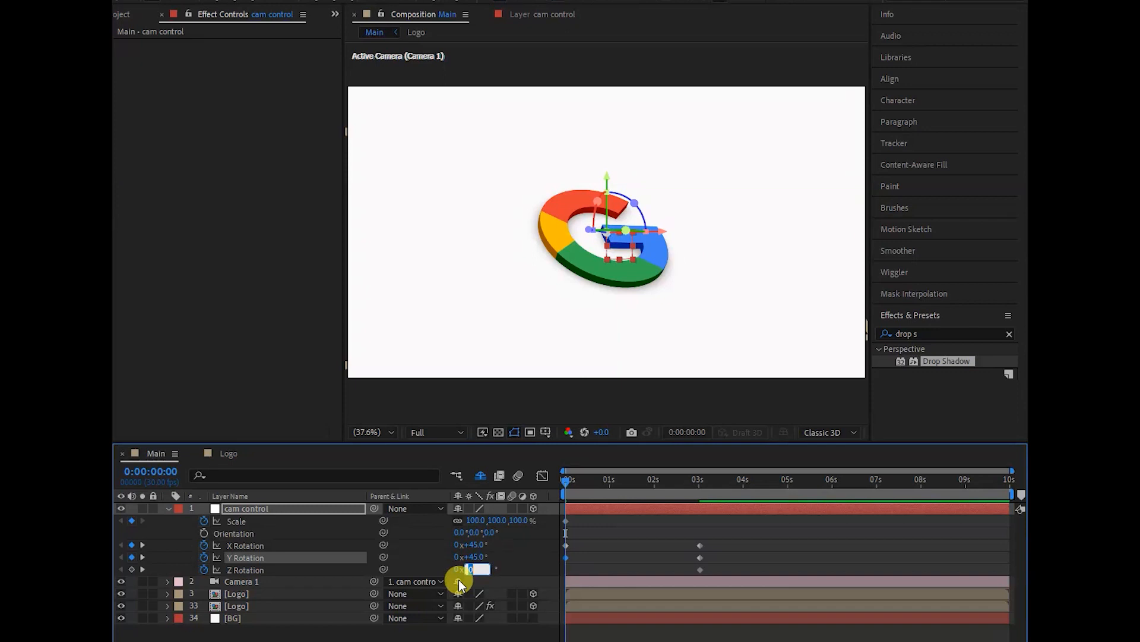
pyautogui.write('15')
pyautogui.press('Return')
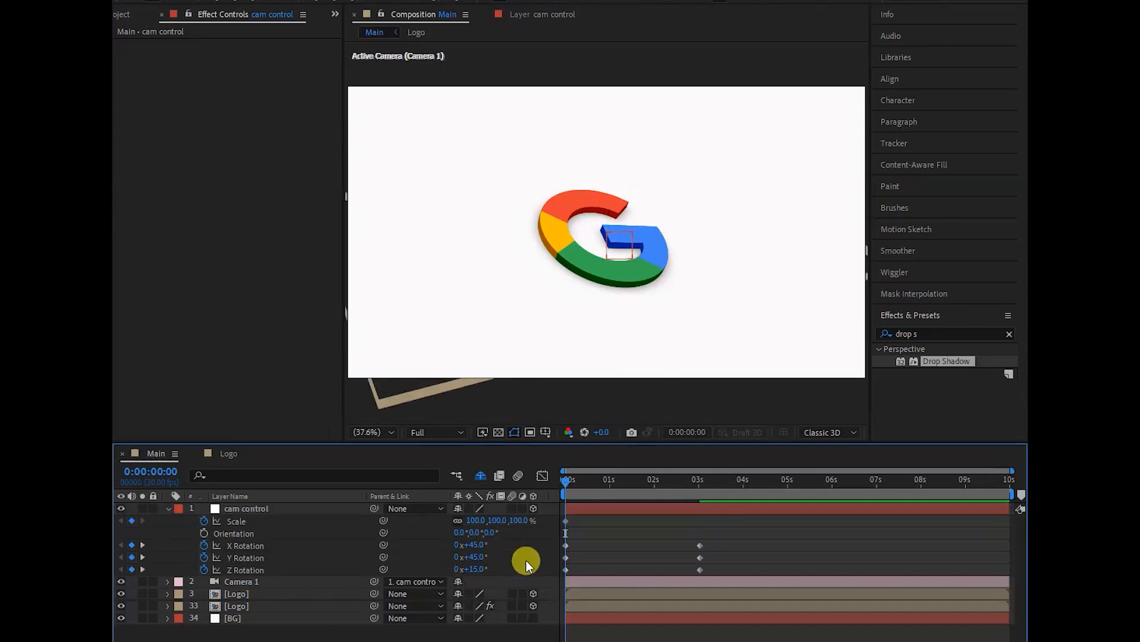
# - Set the Scale of cam control at 0:00:00:00 to 70%
pyautogui.click(496, 521)
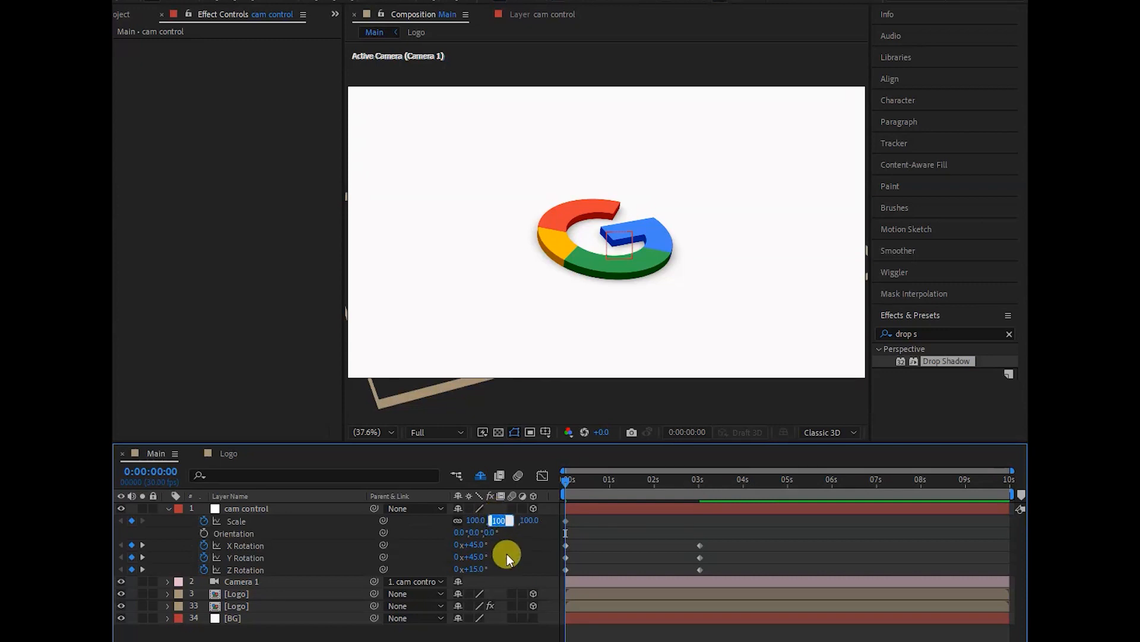
pyautogui.write('70')
pyautogui.press('Return')
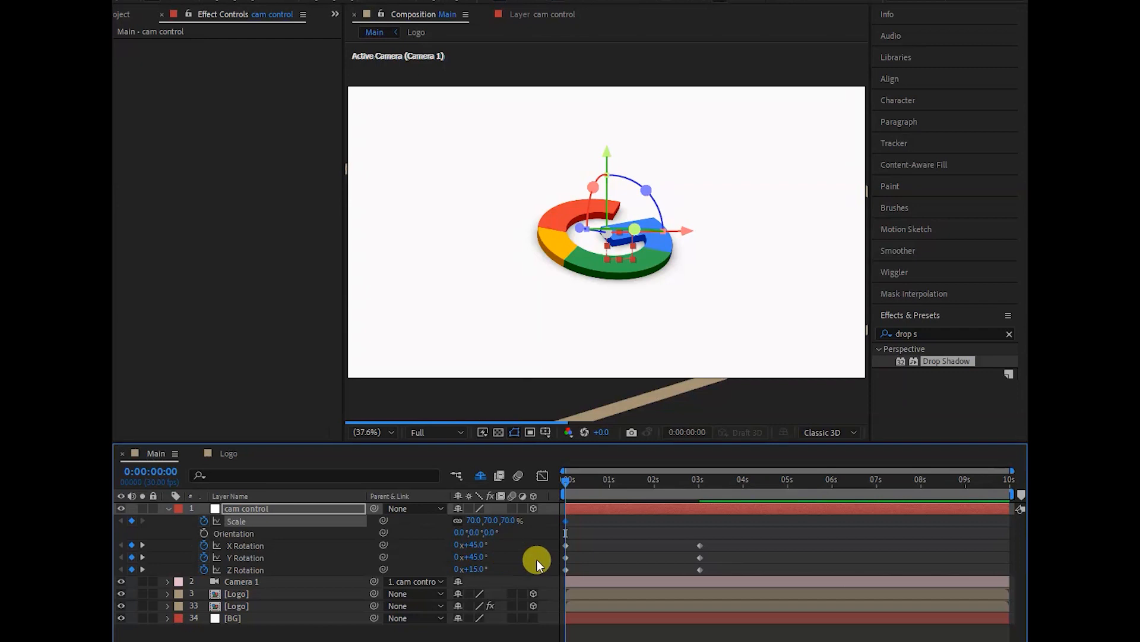
# - Add a second Scale keyframe to cam control at 0:00:03:04, keeping the 70% value
pyautogui.moveTo(565, 480); pyautogui.dragTo(653, 480)
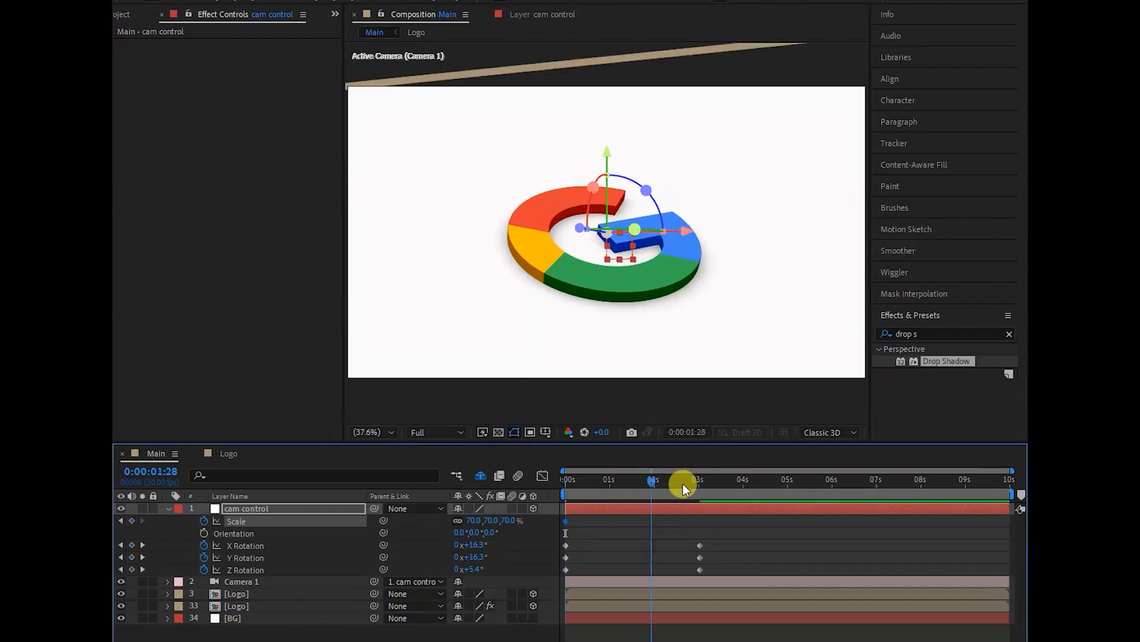
pyautogui.click(692, 484)
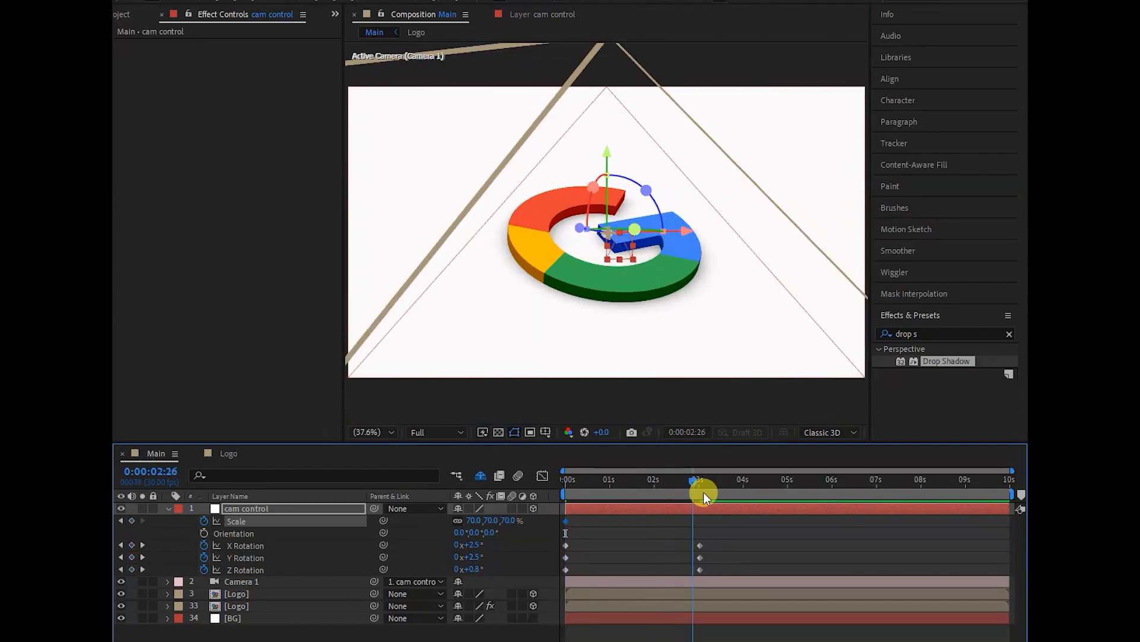
pyautogui.click(705, 491)
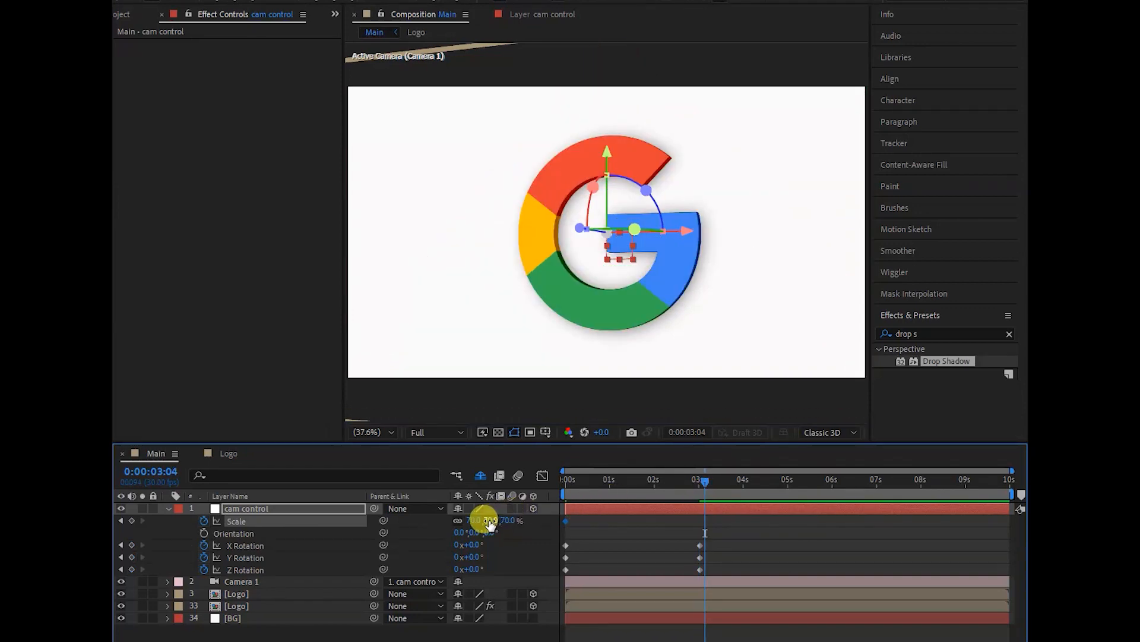
pyautogui.click(145, 522)
# - Return to the first frame and raise cam control's Scale there to 84%
pyautogui.click(562, 491)
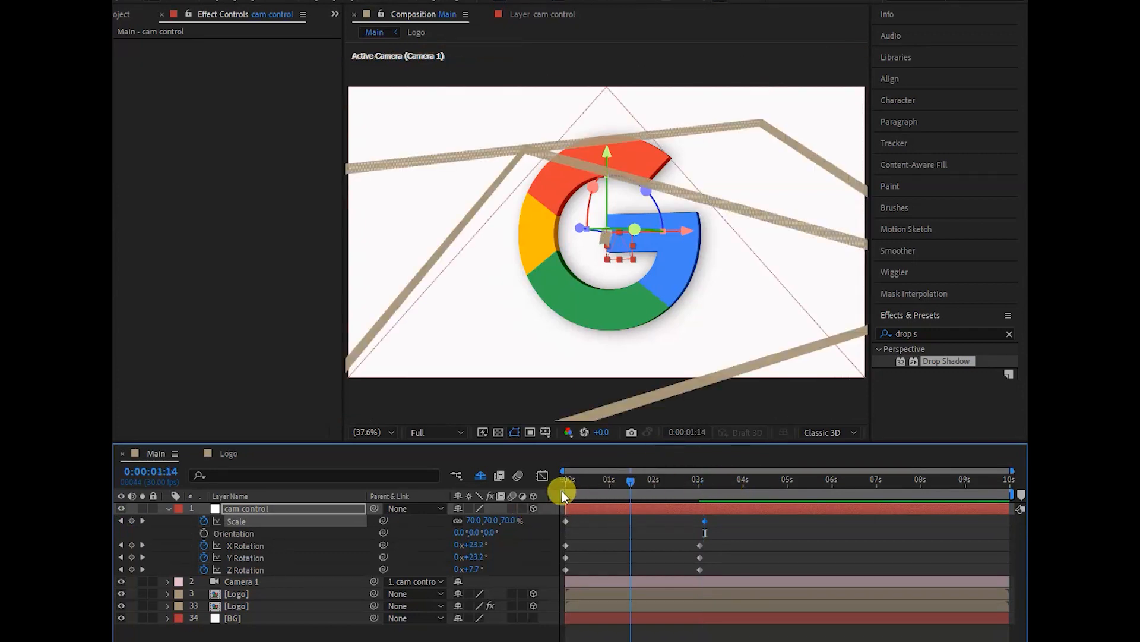
pyautogui.moveTo(487, 521)
pyautogui.mouseDown()
pyautogui.moveTo(501, 519)
pyautogui.moveTo(484, 517)
pyautogui.moveTo(486, 537)
pyautogui.mouseUp()
# - Try to set cam control's Scale at 0:00:00:00 to 0%
pyautogui.click(489, 521)
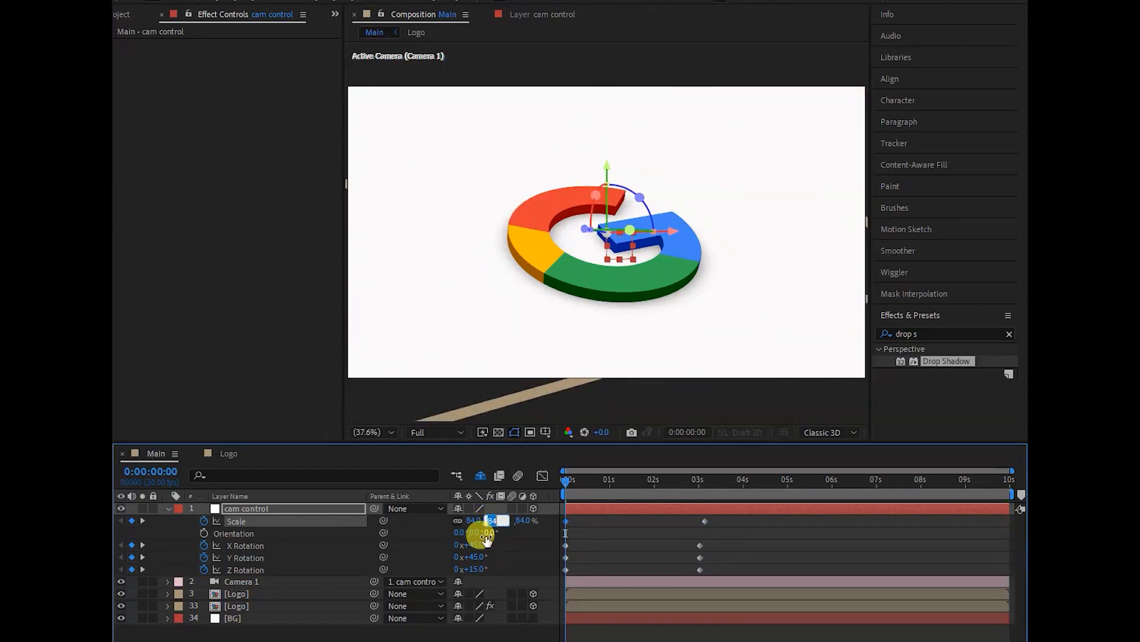
pyautogui.write('0')
pyautogui.press('Return')
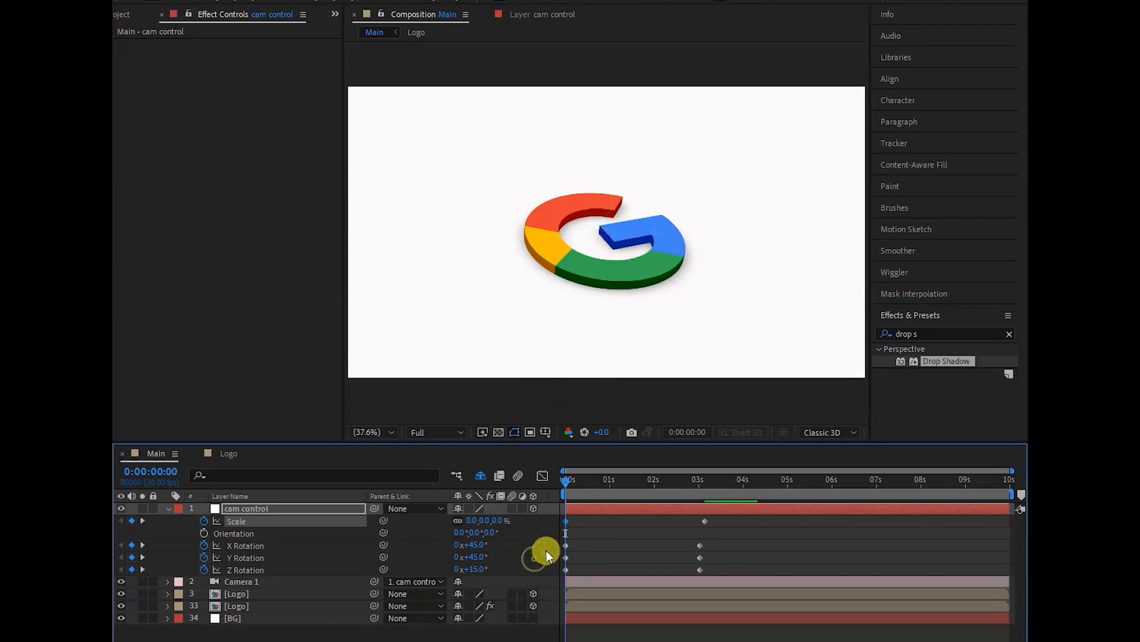
pyautogui.click(689, 350)
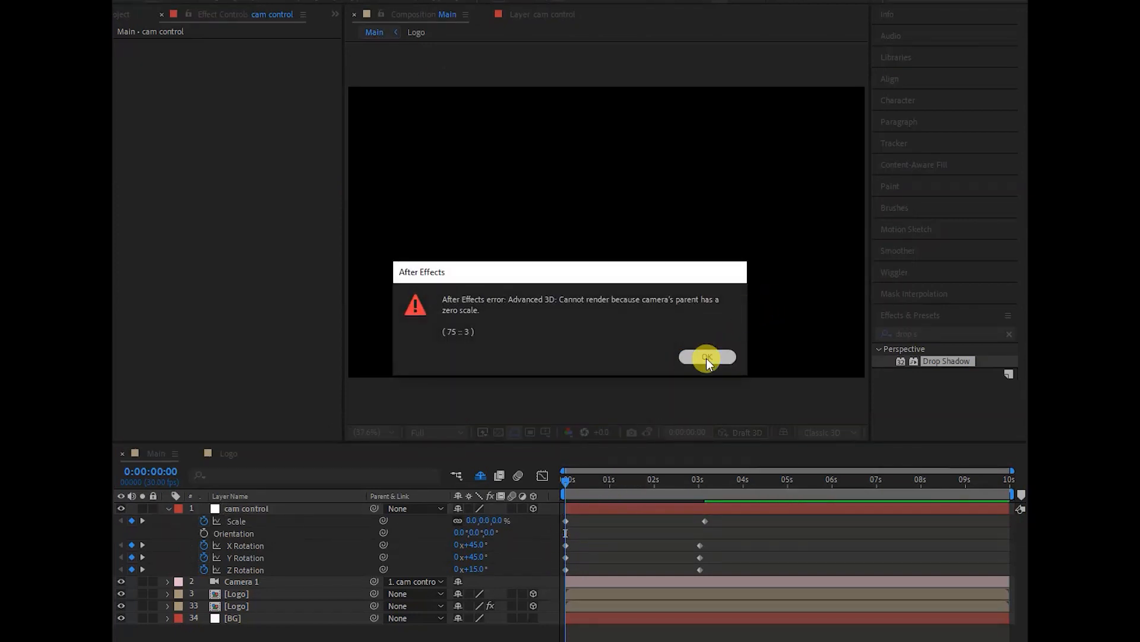
pyautogui.click(707, 357)
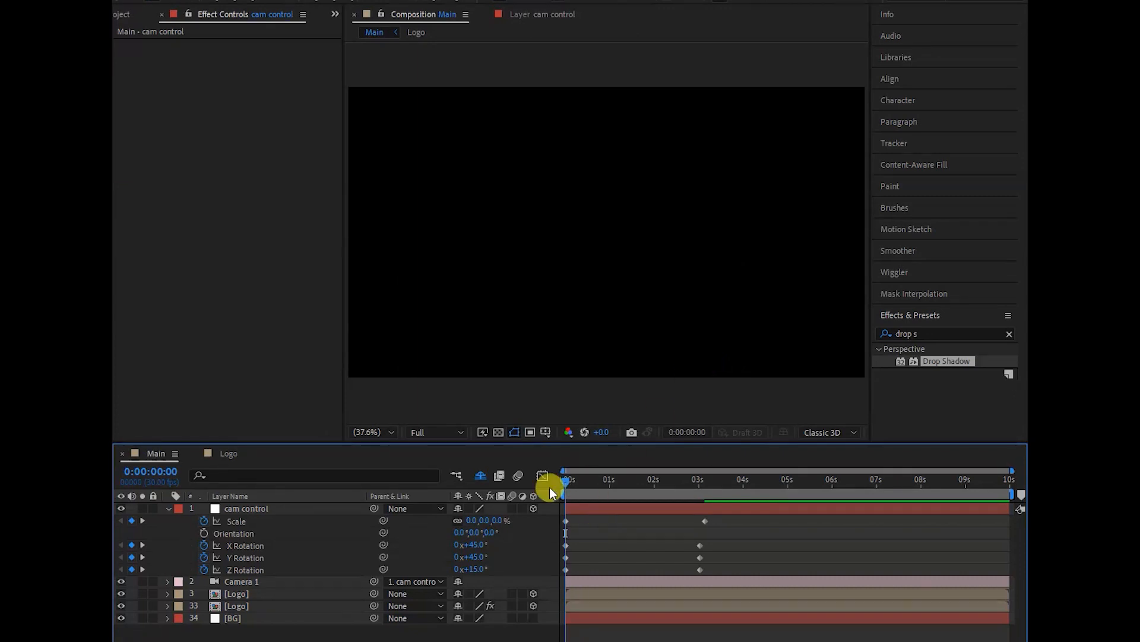
# - Restore cam control's starting Scale keyframe to 84%
pyautogui.click(485, 520)
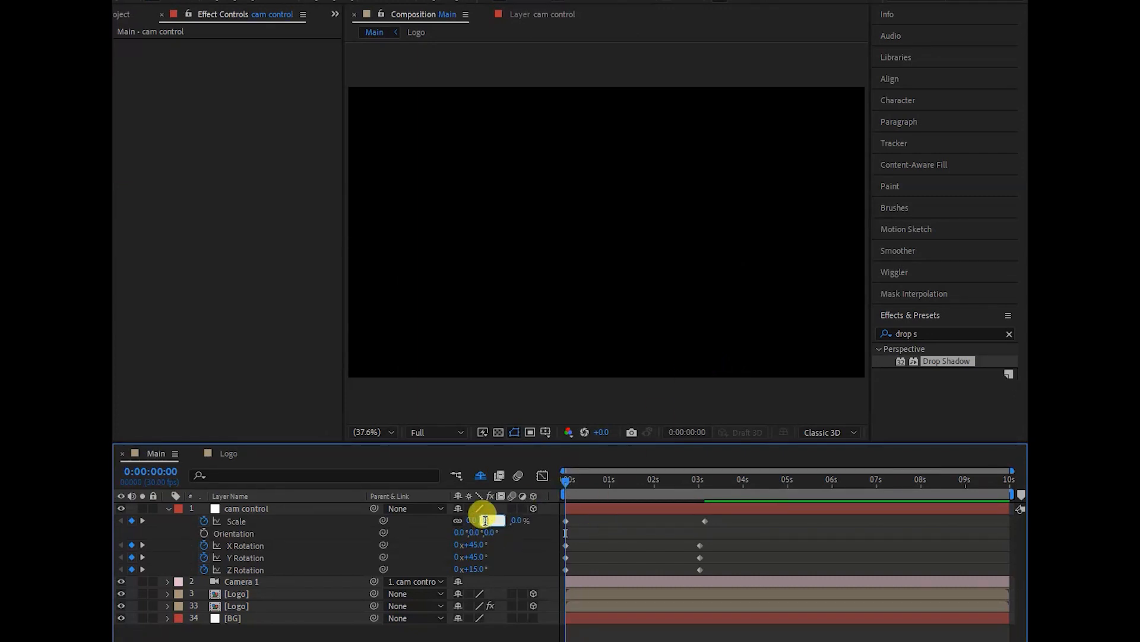
pyautogui.write('84')
pyautogui.press('Return')
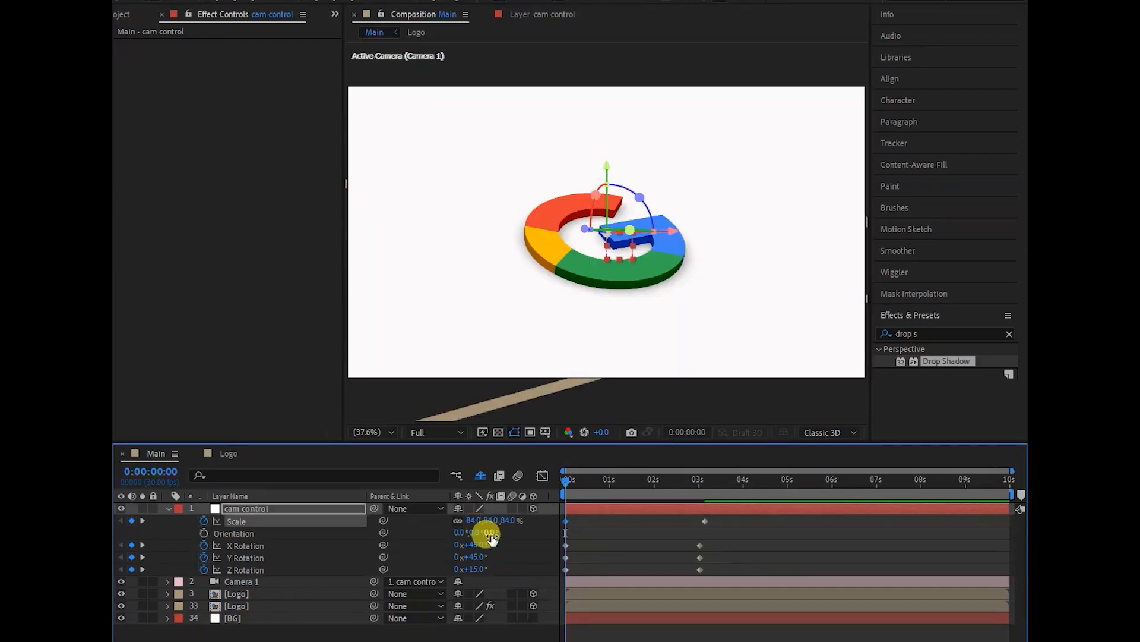
# - Align cam control's second Scale keyframe with the rotation keyframes, and set the Scale keyframes' incoming and outgoing velocity influence to 75%
pyautogui.moveTo(565, 479); pyautogui.dragTo(692, 478)
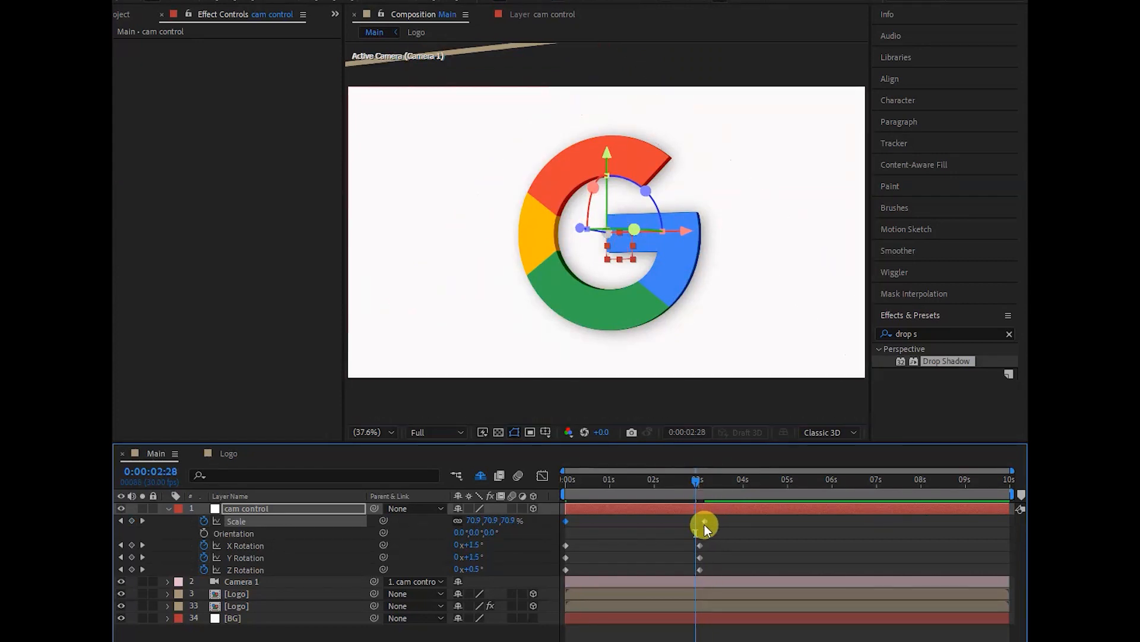
pyautogui.moveTo(705, 520); pyautogui.dragTo(565, 578)
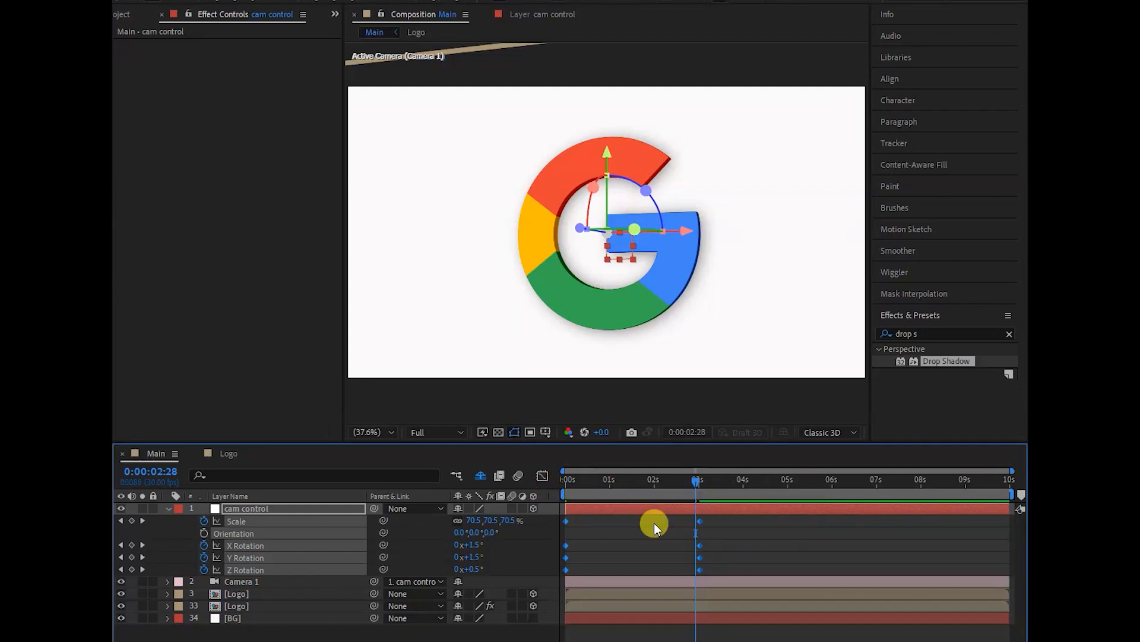
pyautogui.rightClick(565, 521)
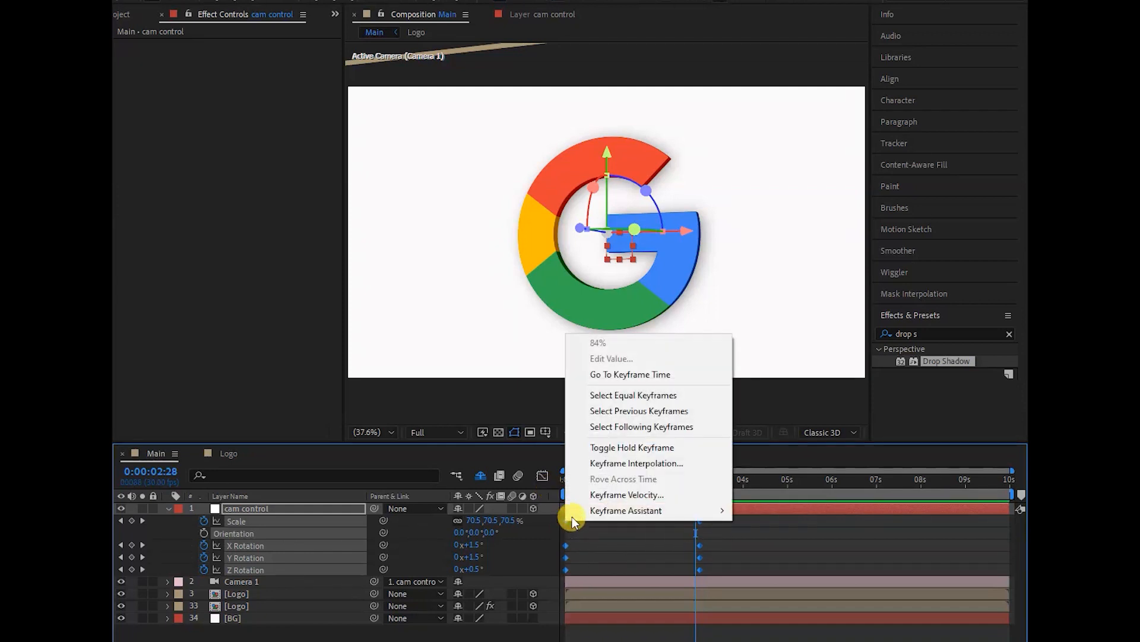
pyautogui.click(613, 495)
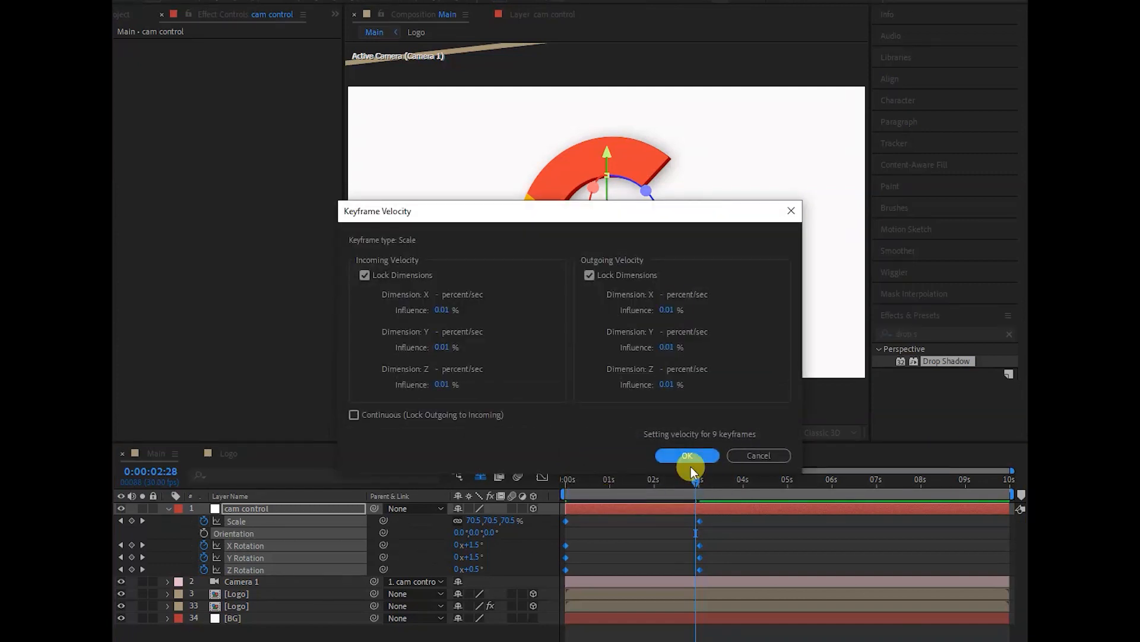
pyautogui.click(439, 310)
pyautogui.write('75')
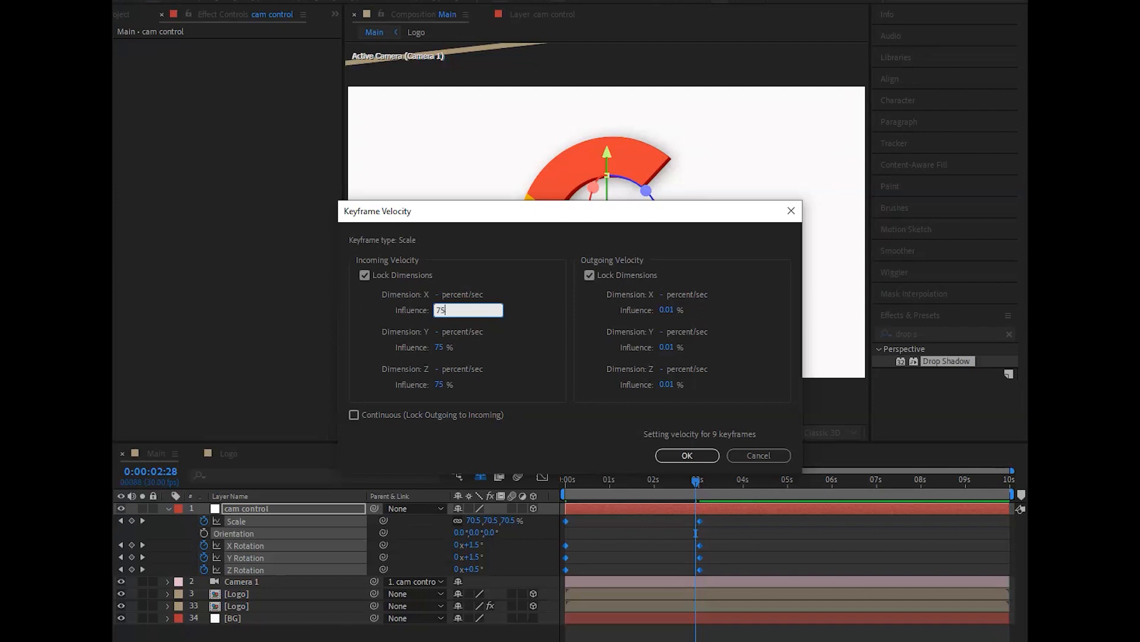
pyautogui.click(438, 346)
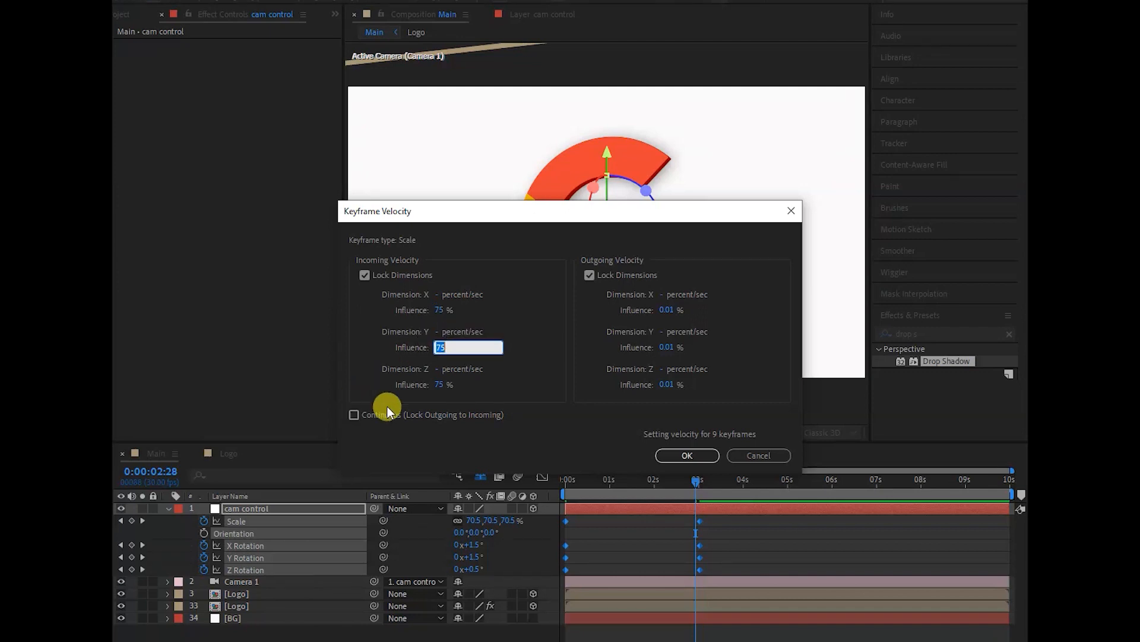
pyautogui.click(666, 310)
pyautogui.write('75')
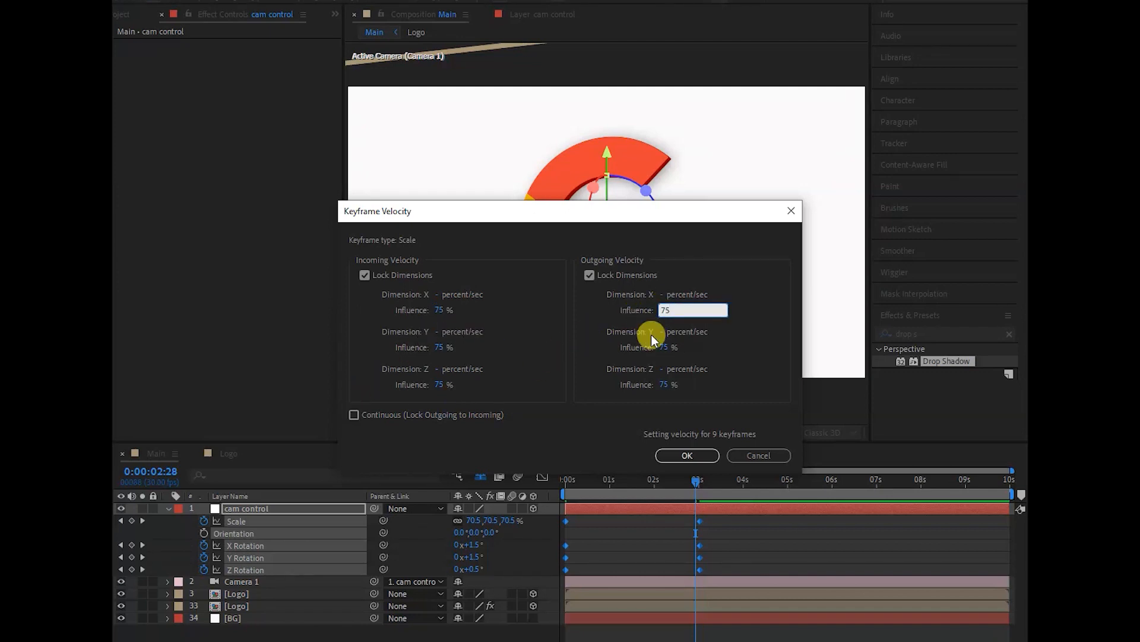
pyautogui.click(675, 456)
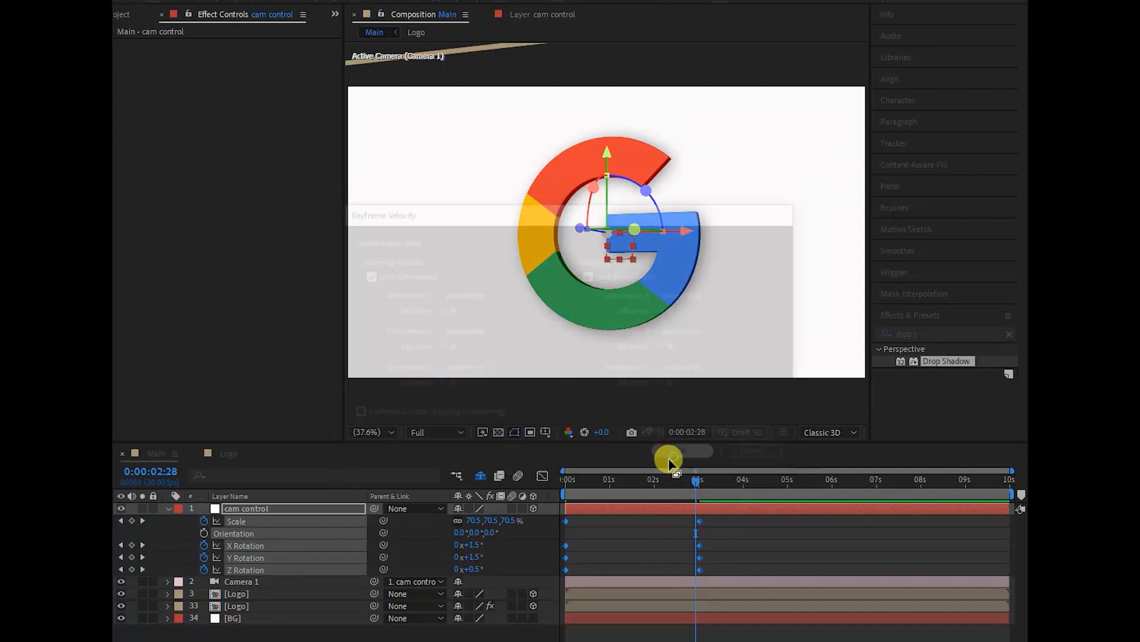
# - Return to the first frame and reduce the composition's preview resolution to Quarter
pyautogui.click(568, 484)
pyautogui.click(458, 432)
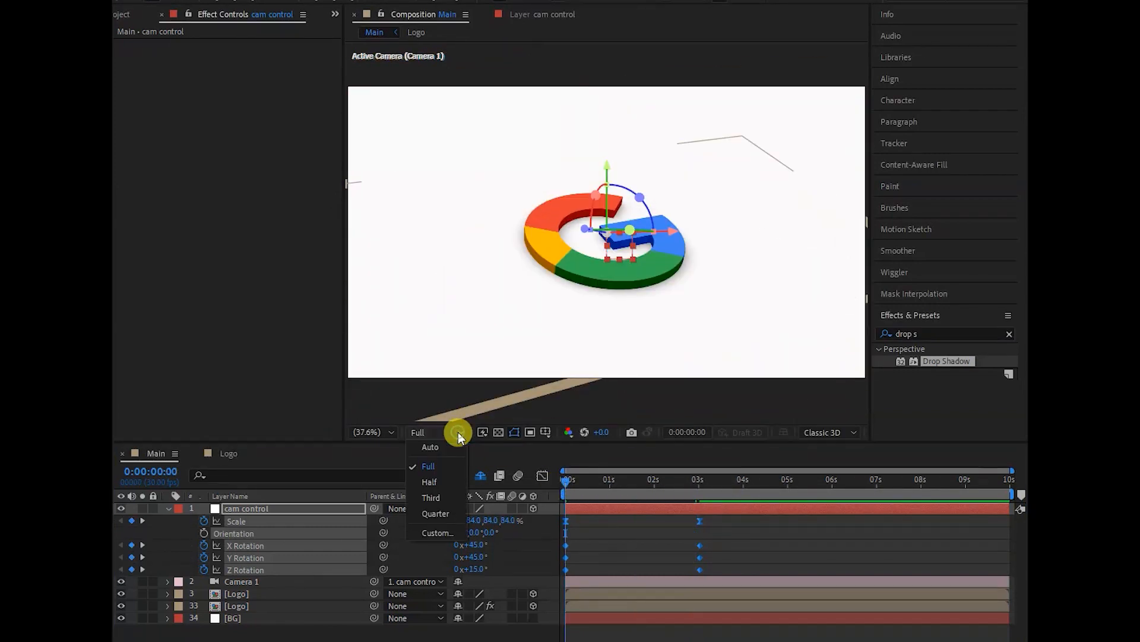
pyautogui.click(446, 512)
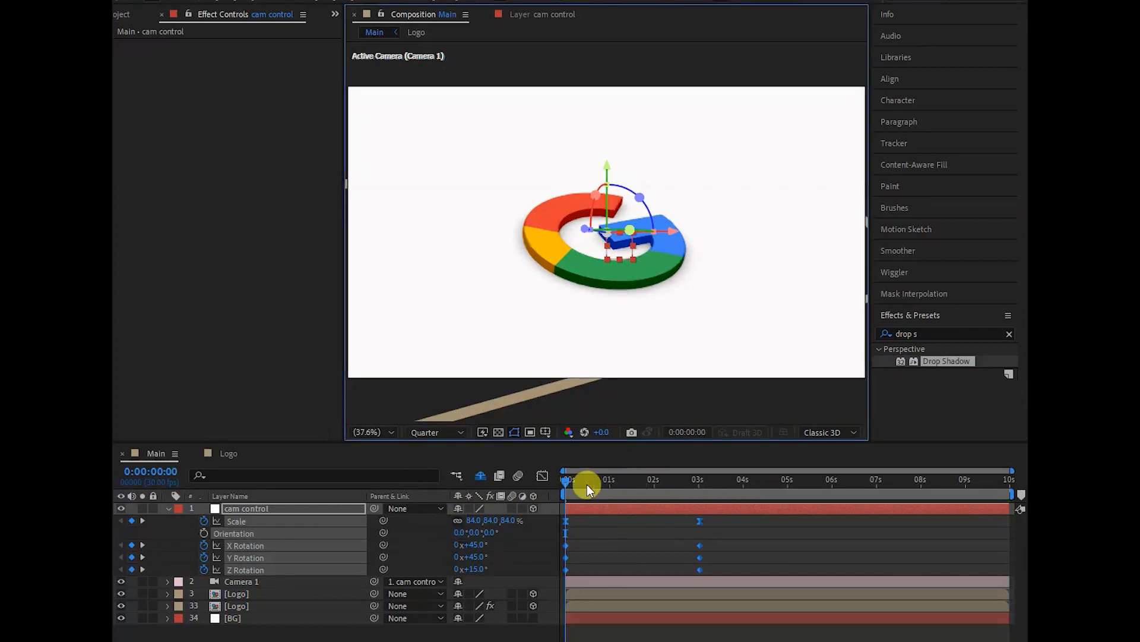
# - Preview the camera move and end the work area at 0:00:03:25
pyautogui.moveTo(564, 480); pyautogui.dragTo(695, 490)
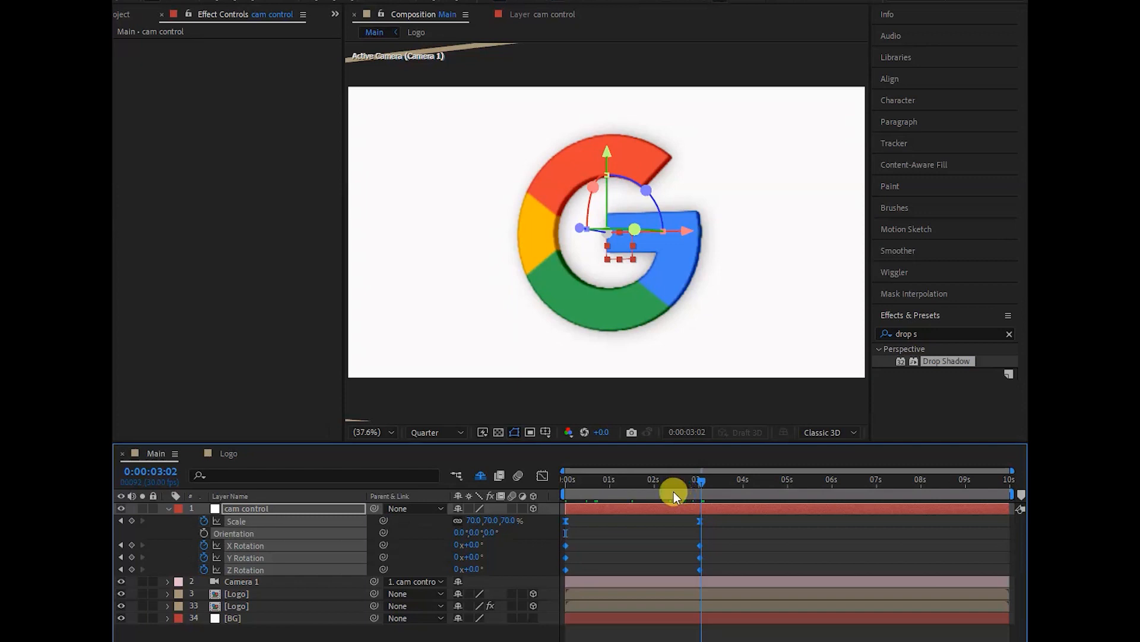
pyautogui.moveTo(600, 494); pyautogui.dragTo(550, 497)
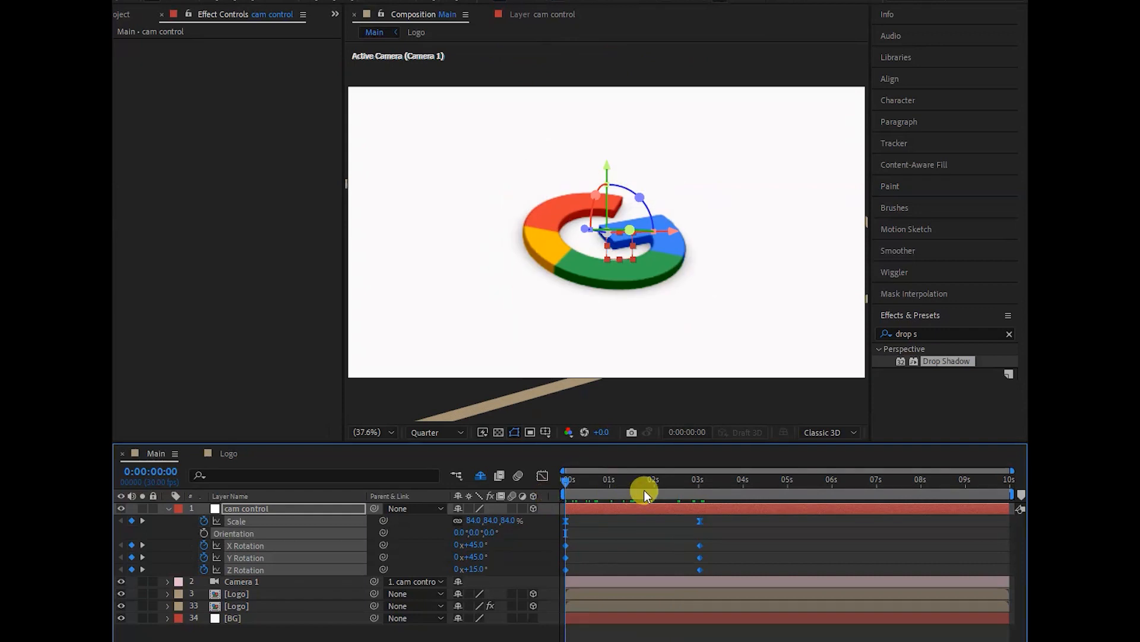
pyautogui.press('space')
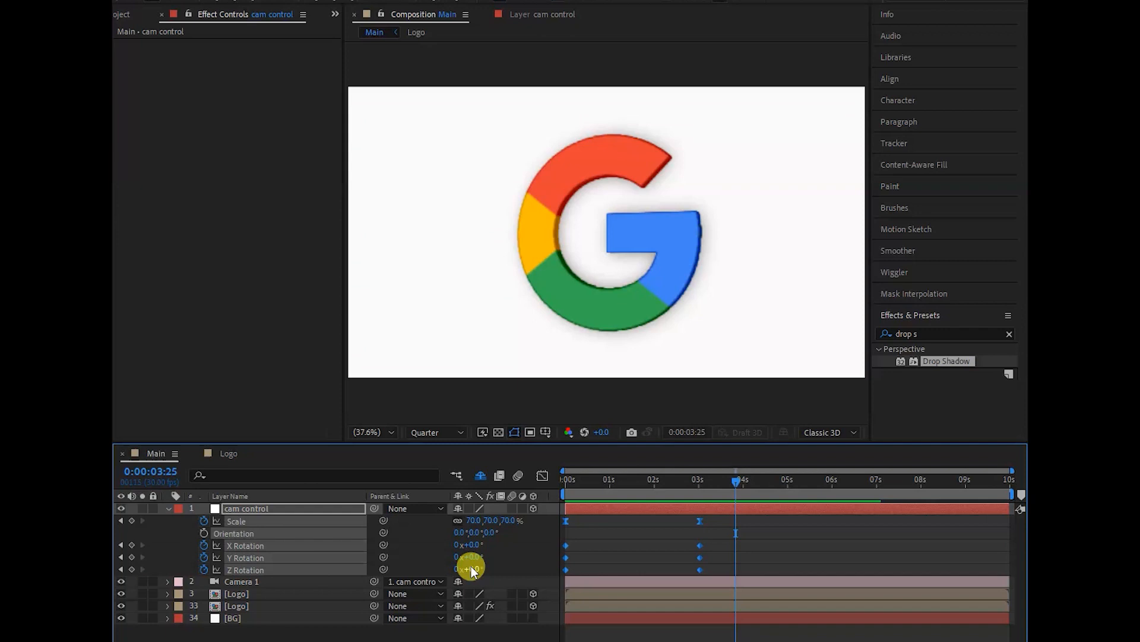
pyautogui.press('space')
pyautogui.press('n')
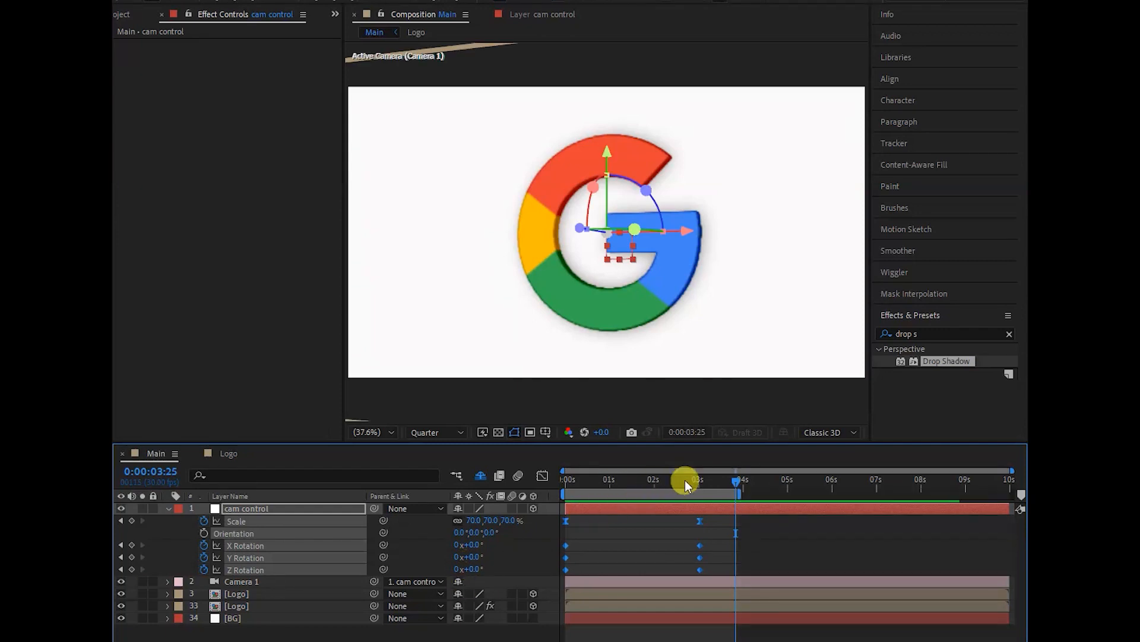
# - Play back the shortened work area and return to the first frame
pyautogui.press('space')
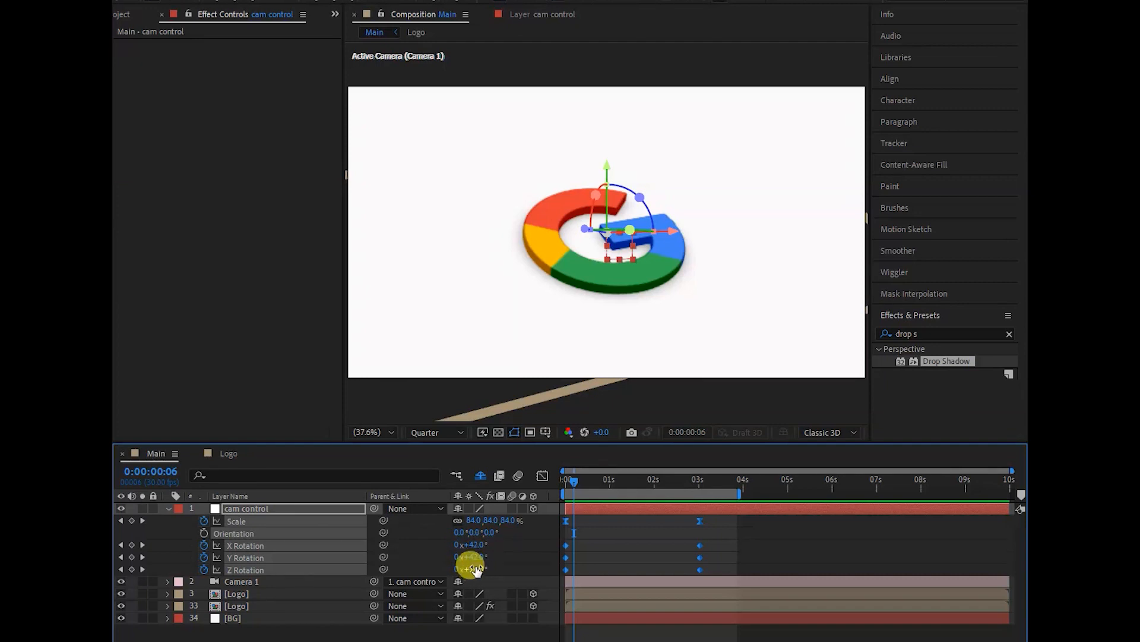
pyautogui.click(492, 559)
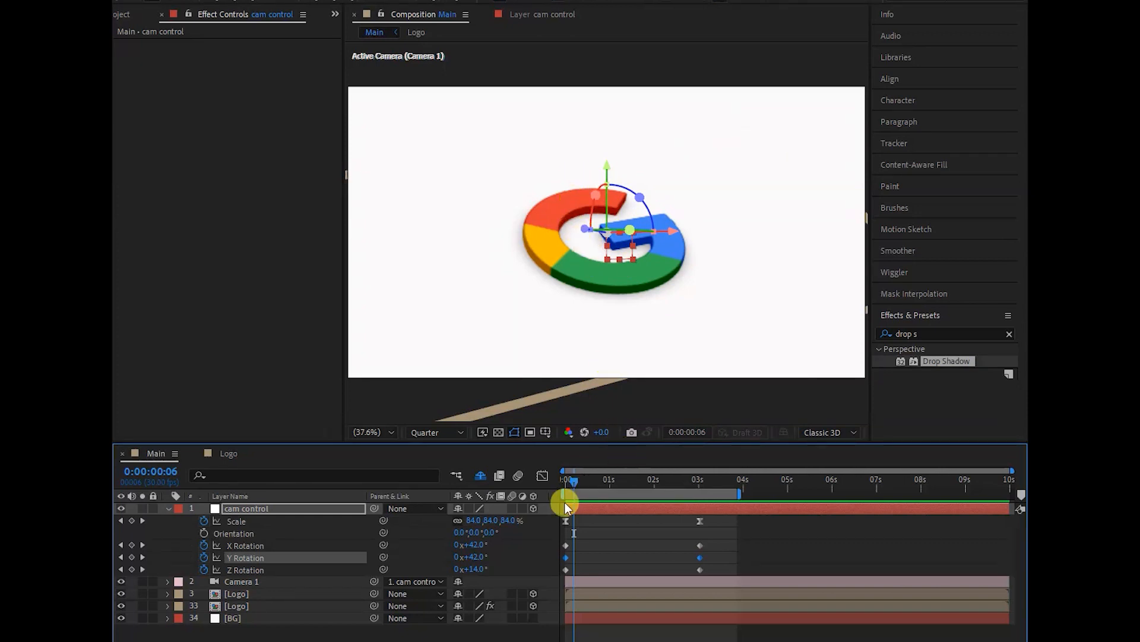
pyautogui.moveTo(575, 481); pyautogui.dragTo(546, 491)
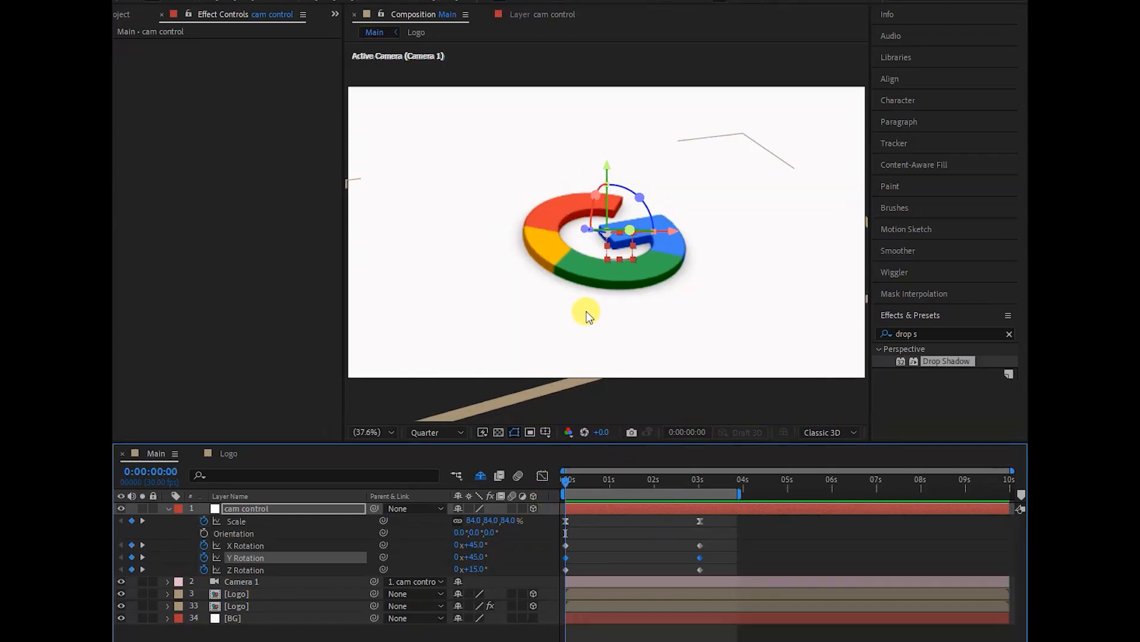
# - Search the effects for "cc ligh" and apply CC Light Sweep to the Logo layer directly below Camera 1
pyautogui.click(918, 328)
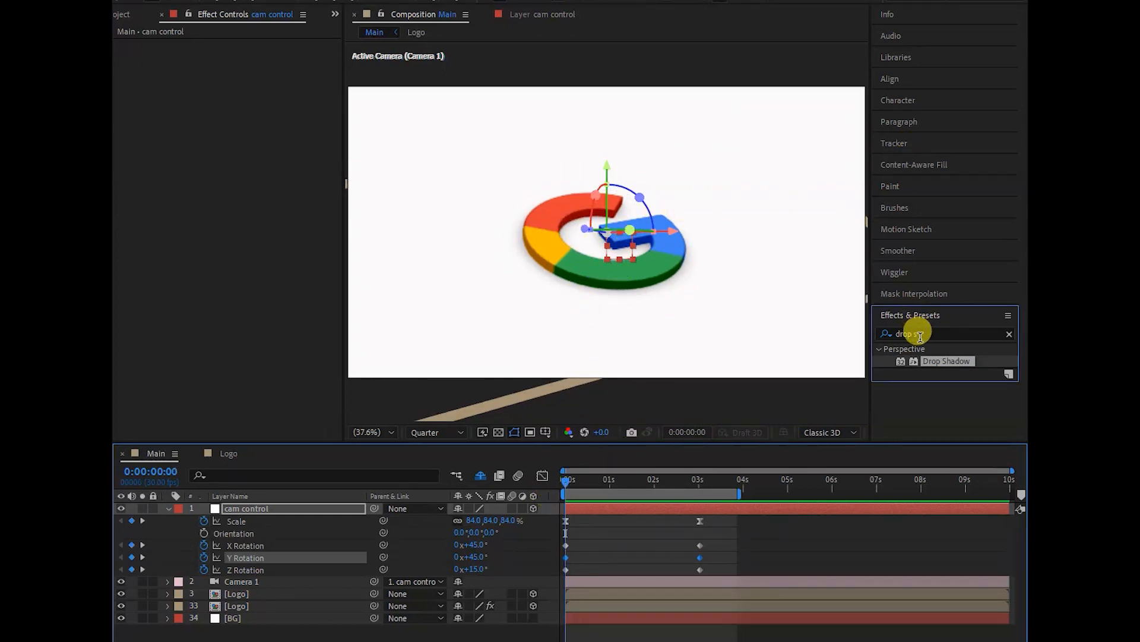
pyautogui.press('BackSpace')
pyautogui.press('BackSpace')
pyautogui.press('BackSpace')
pyautogui.press('BackSpace')
pyautogui.press('BackSpace')
pyautogui.press('BackSpace')
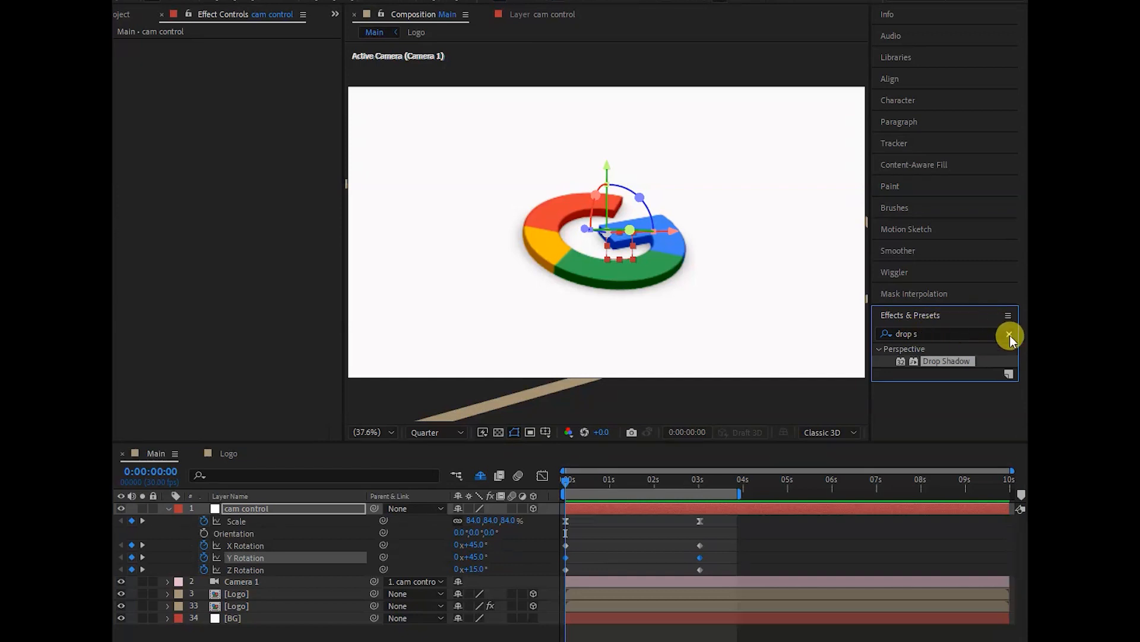
pyautogui.write('cc')
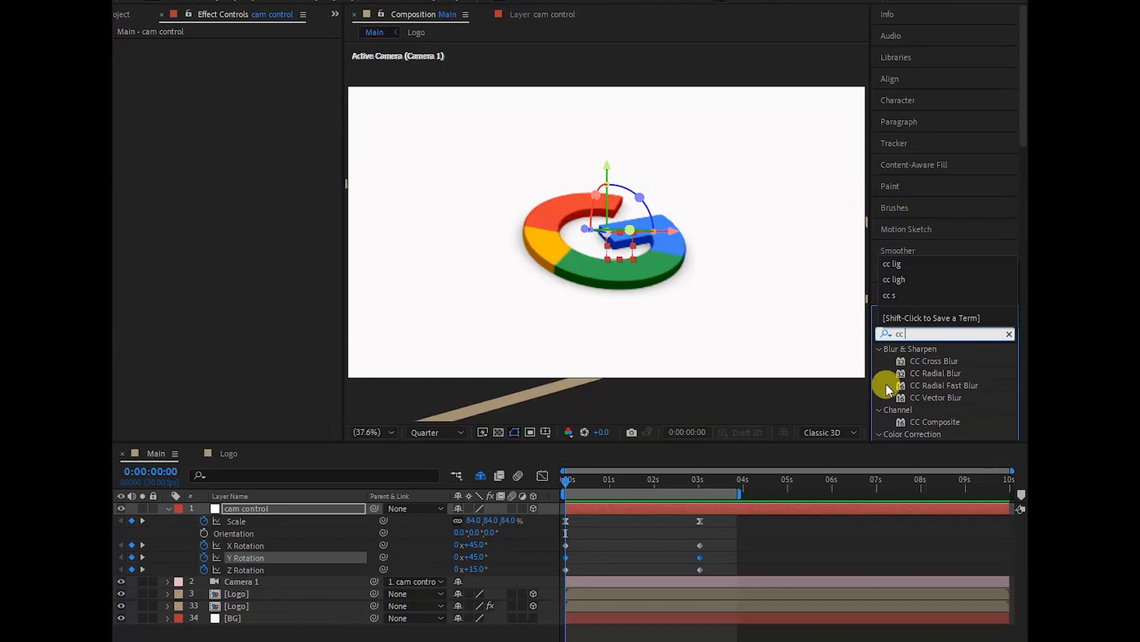
pyautogui.write('ligh')
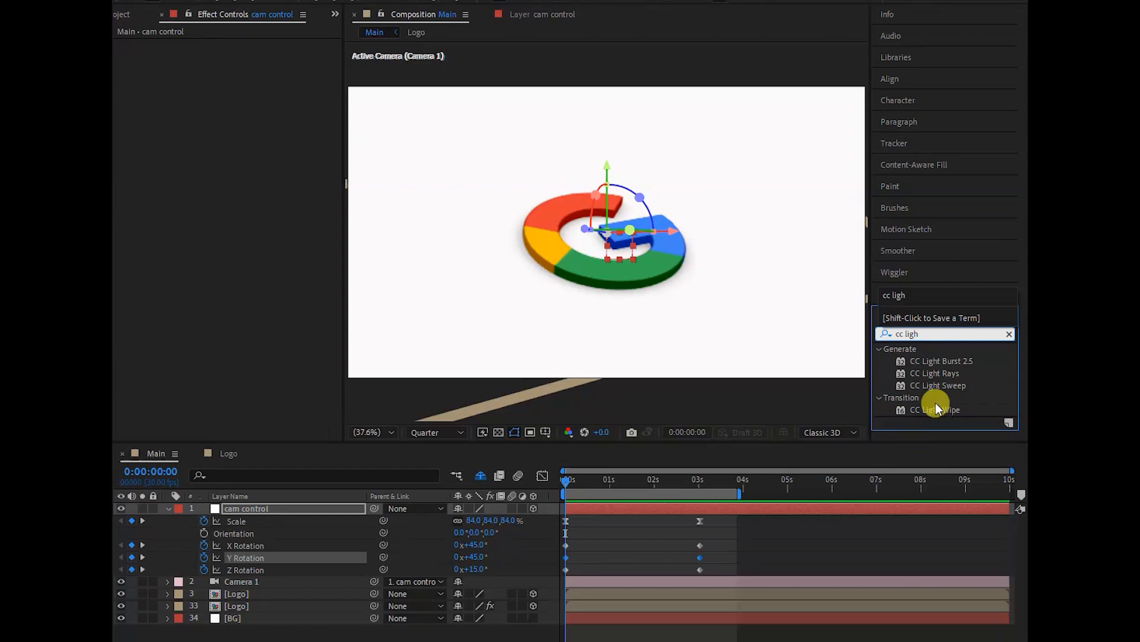
pyautogui.moveTo(921, 383); pyautogui.dragTo(248, 596)
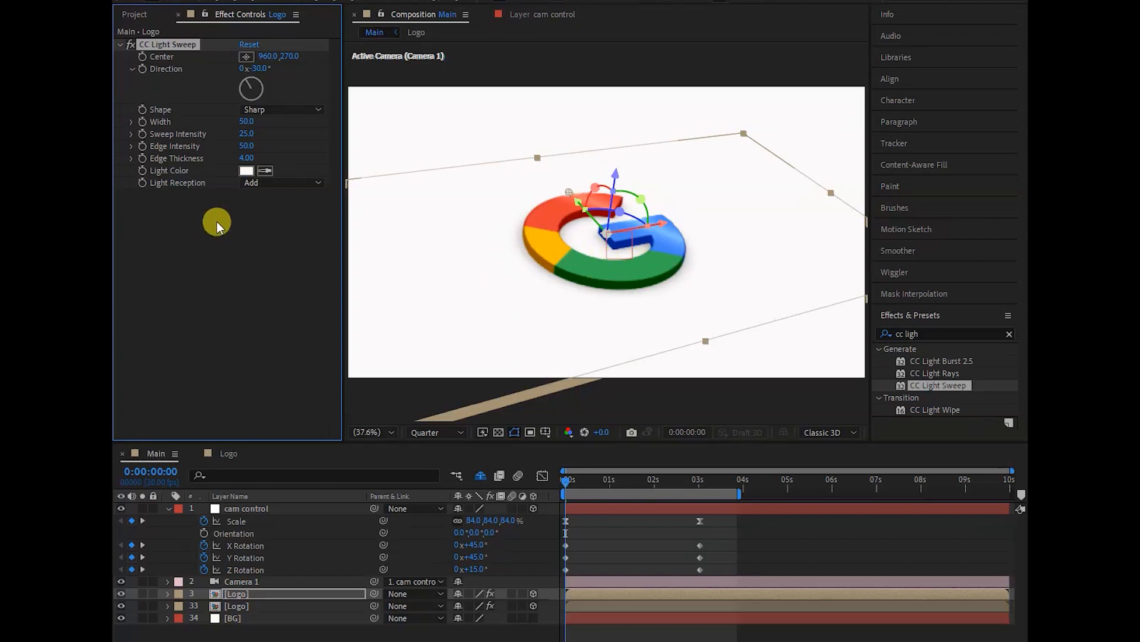
# - Try a Sweep Intensity of 100 for the Logo layer's CC Light Sweep
pyautogui.click(246, 134)
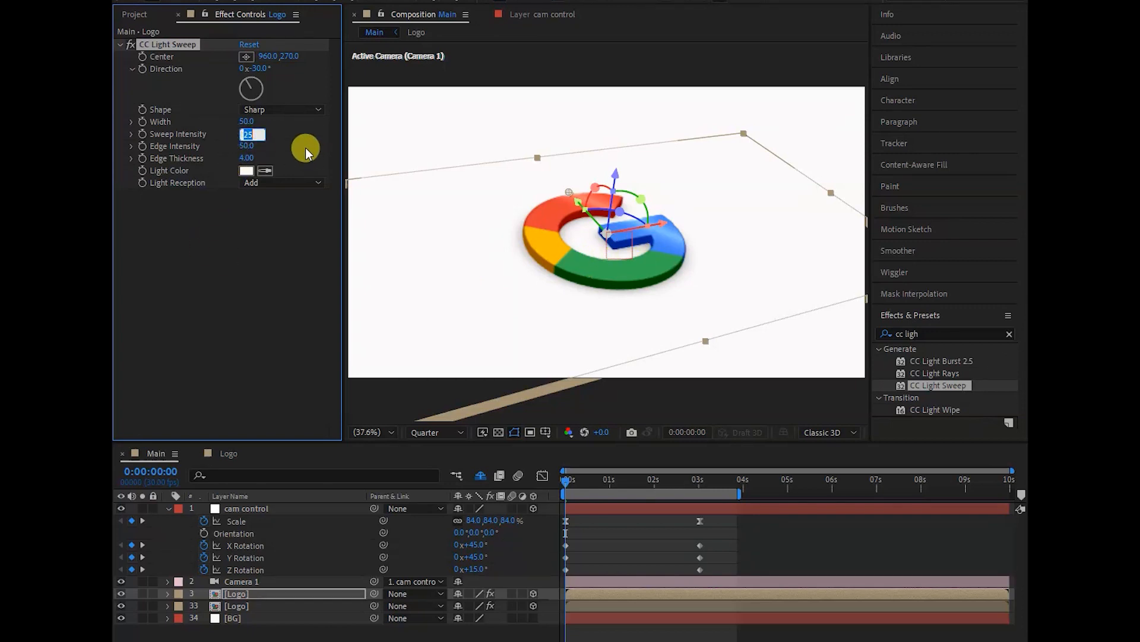
pyautogui.write('100')
pyautogui.click(247, 146)
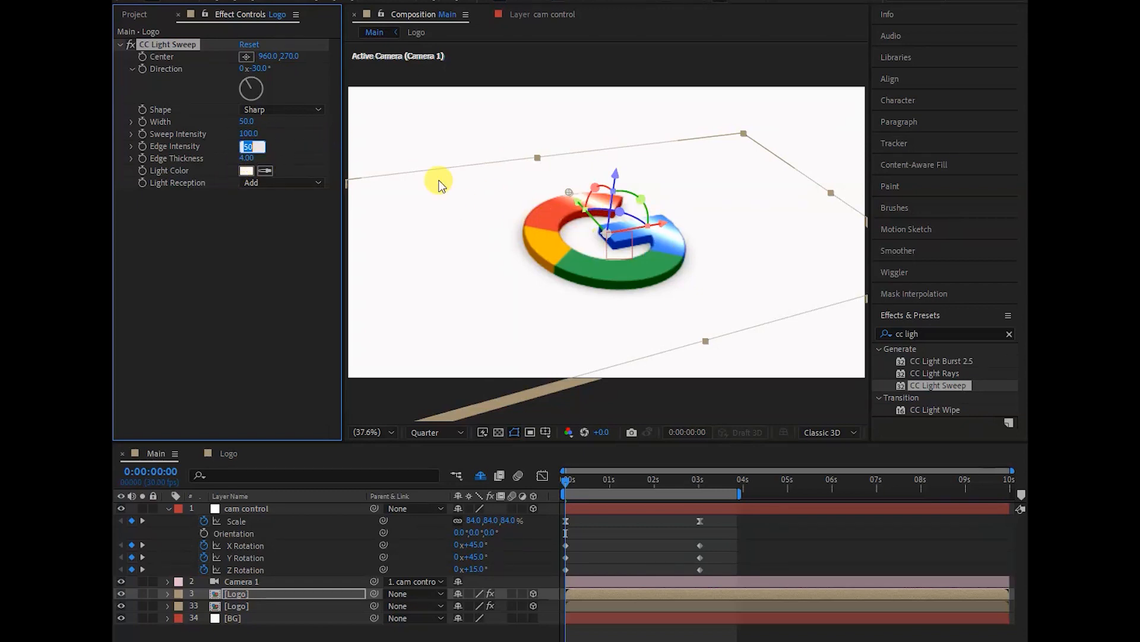
# - Set CC Light Sweep's Sweep Intensity to 50, Edge Intensity to 100 and Shape to Smooth
pyautogui.click(252, 135)
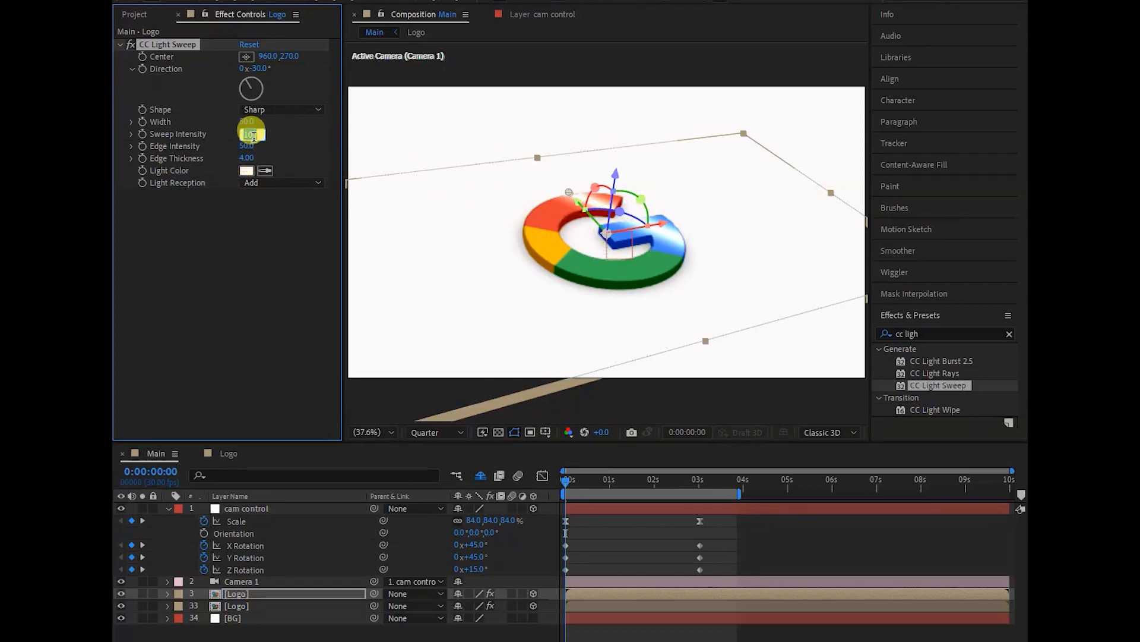
pyautogui.write('50')
pyautogui.click(246, 146)
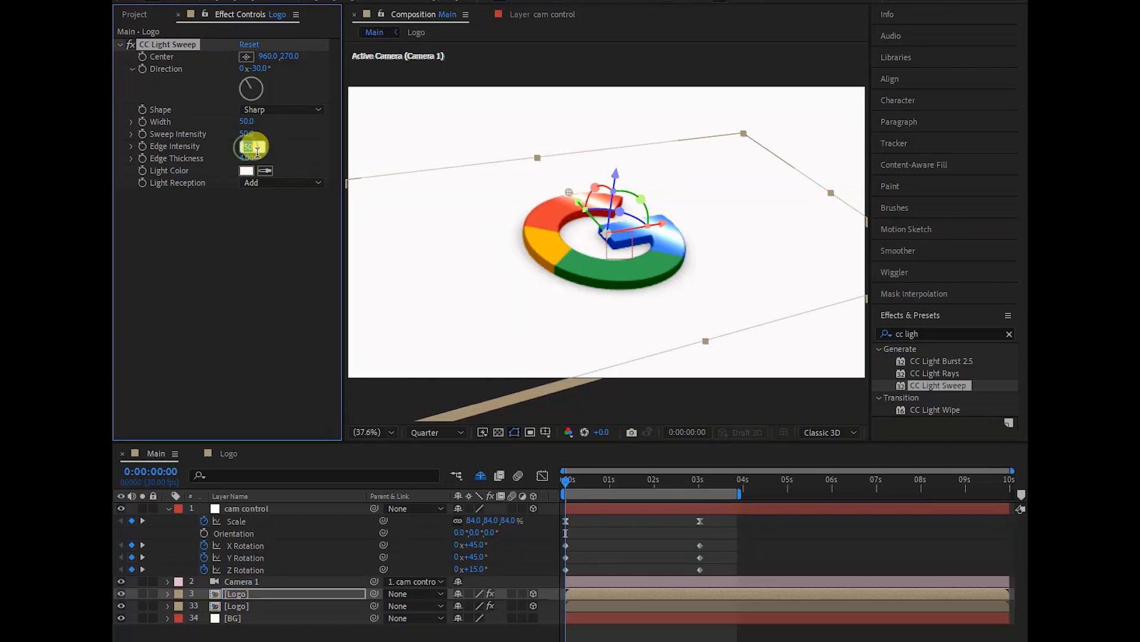
pyautogui.write('100')
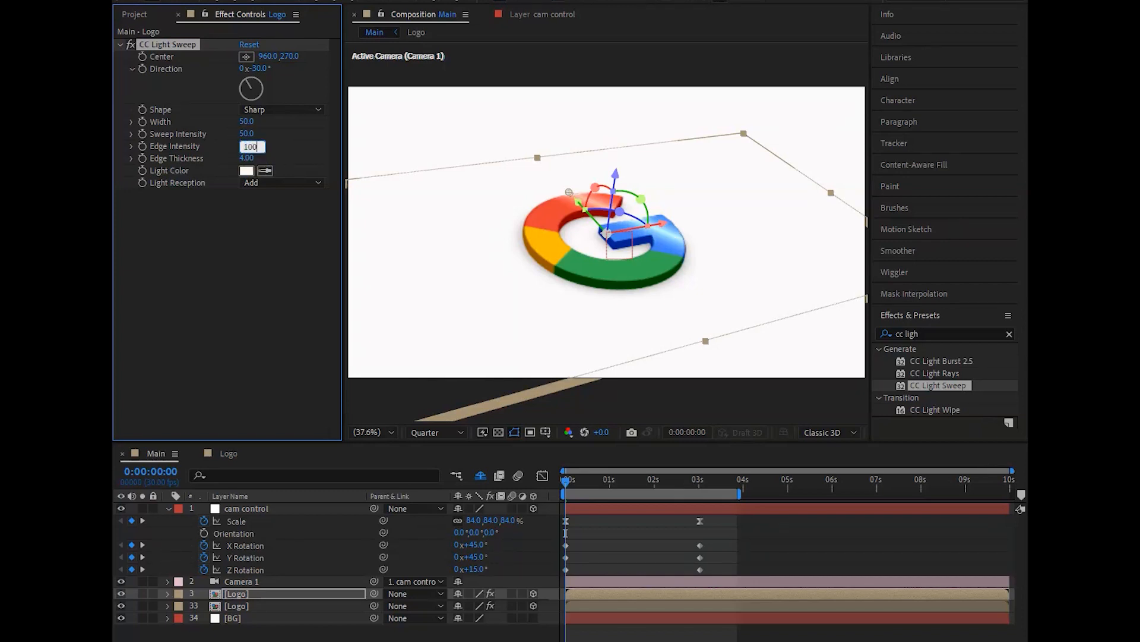
pyautogui.click(273, 110)
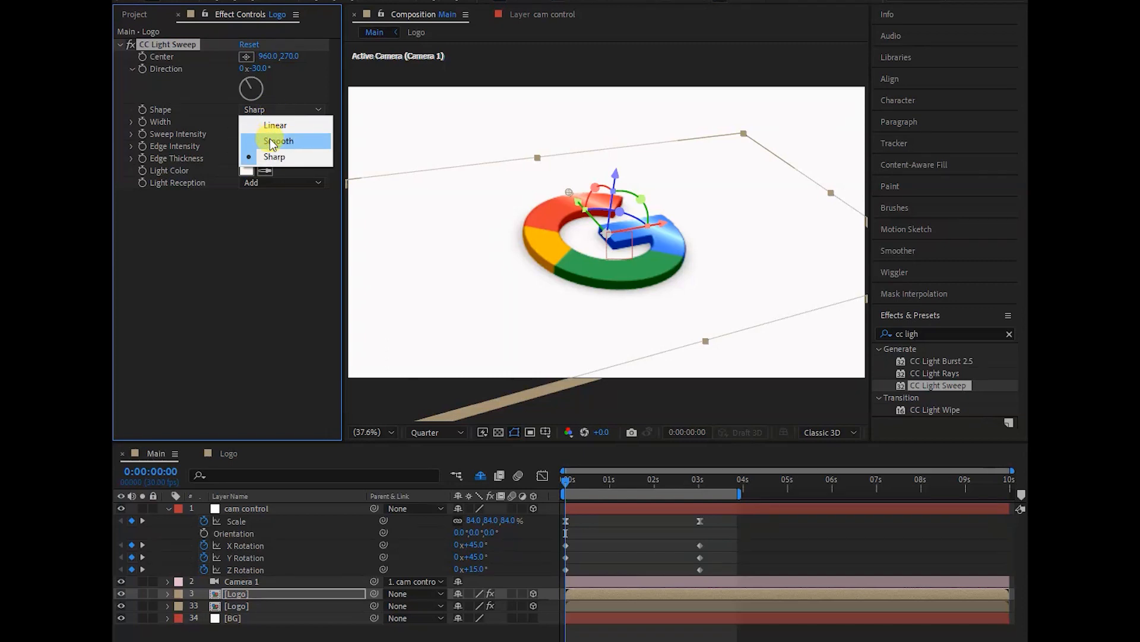
pyautogui.click(270, 140)
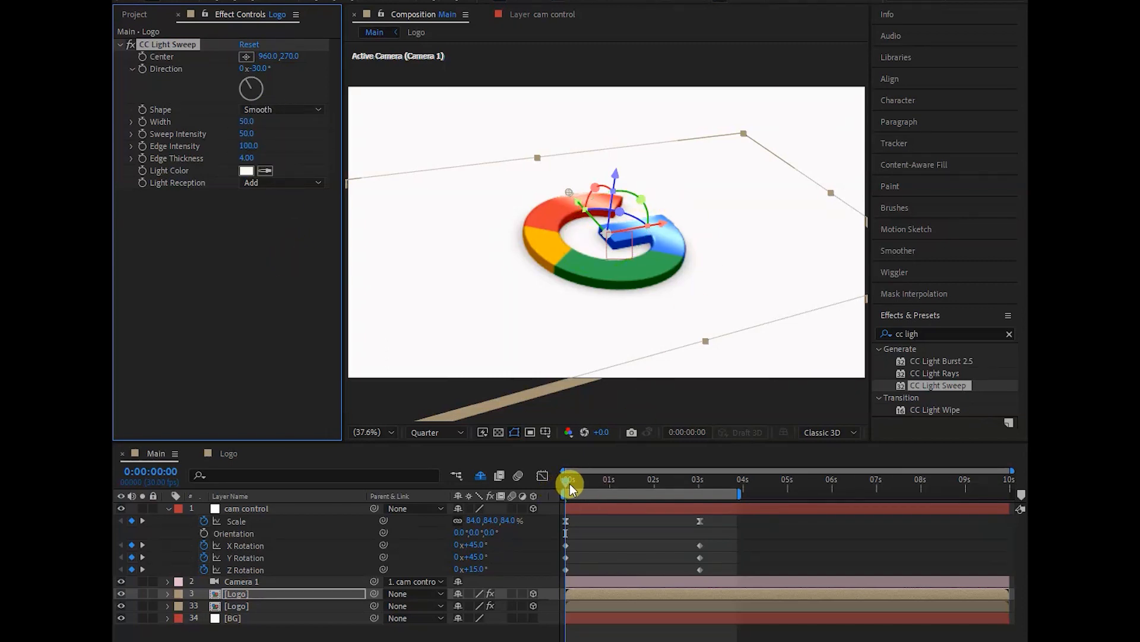
# - Select cam control's X, Y and Z Rotation keyframes and set X Rotation's incoming and outgoing velocity influence to 75%
pyautogui.moveTo(566, 480); pyautogui.dragTo(609, 504)
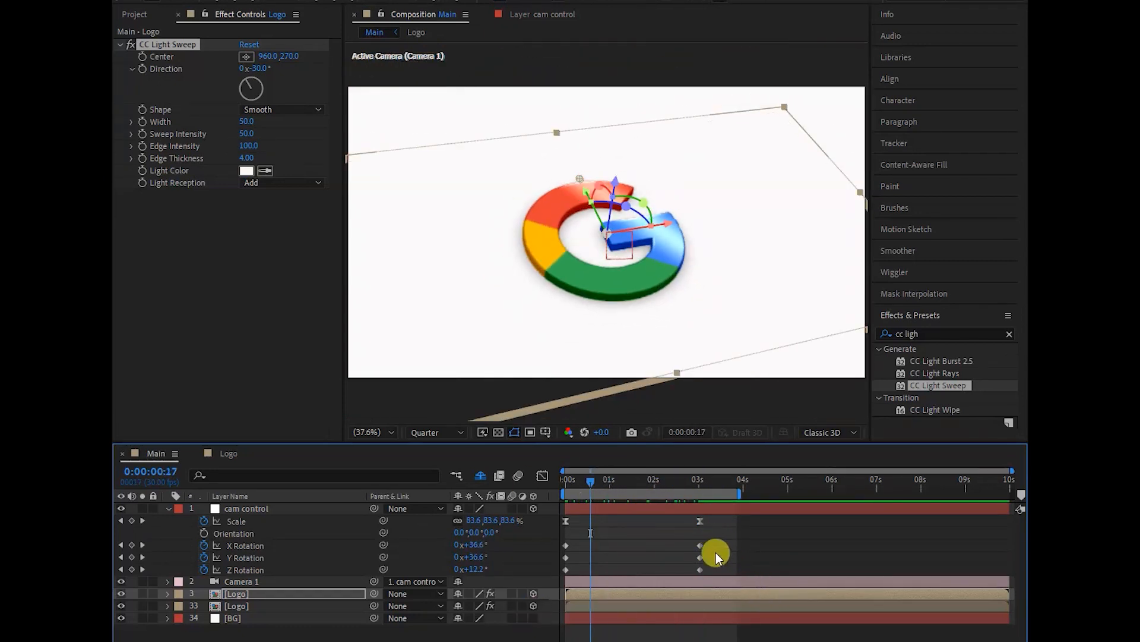
pyautogui.moveTo(715, 544); pyautogui.dragTo(562, 572)
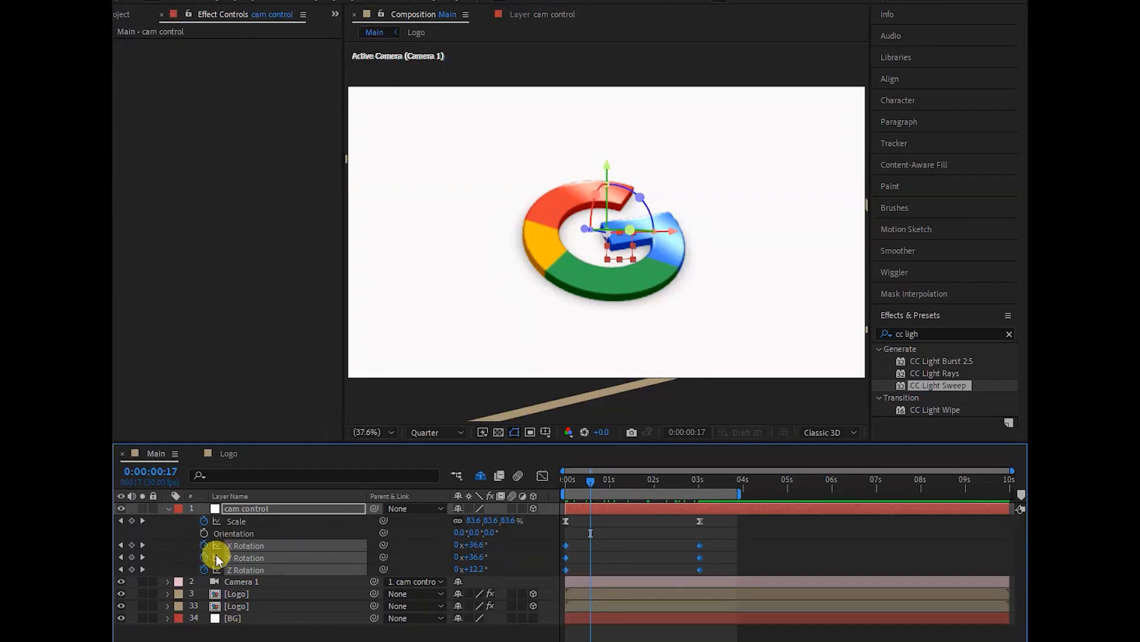
pyautogui.rightClick(700, 547)
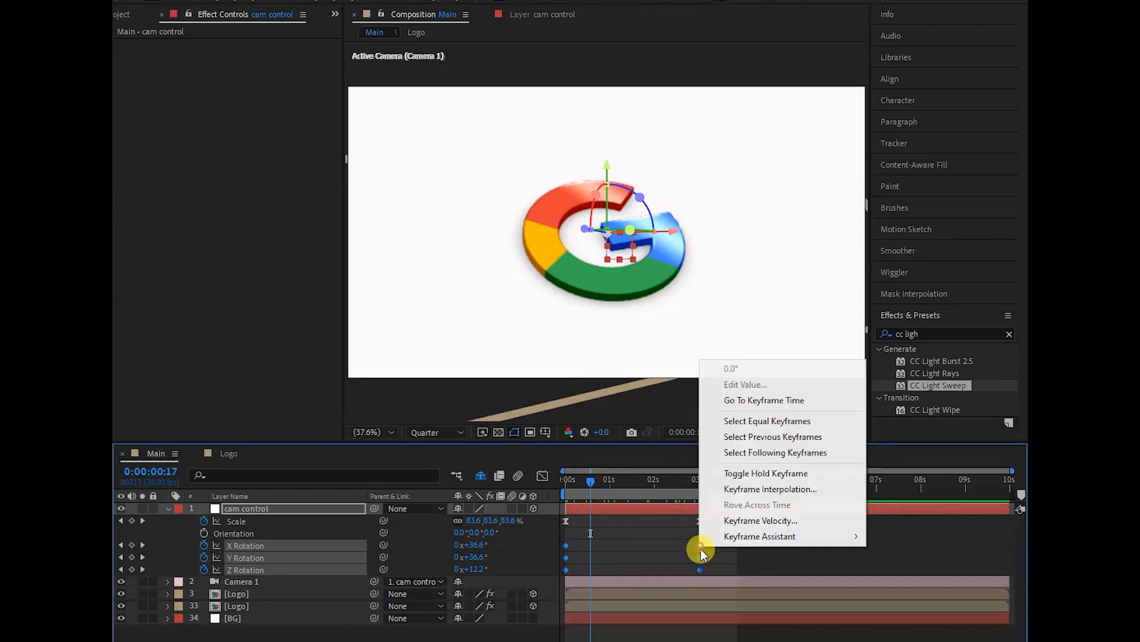
pyautogui.click(726, 519)
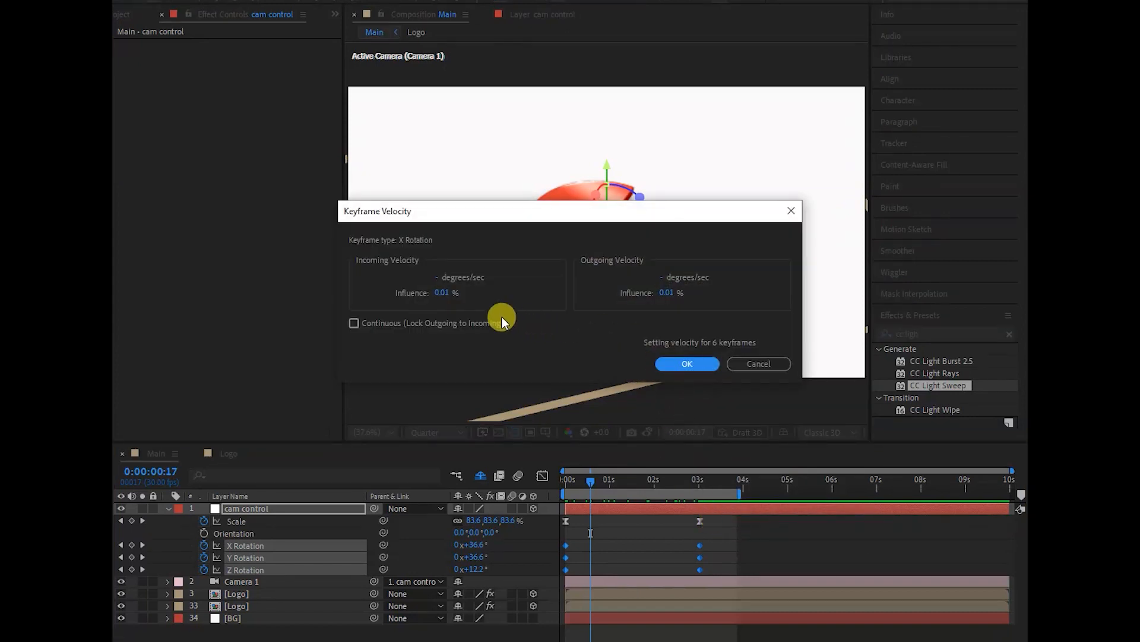
pyautogui.click(440, 293)
pyautogui.write('75')
pyautogui.press('Tab')
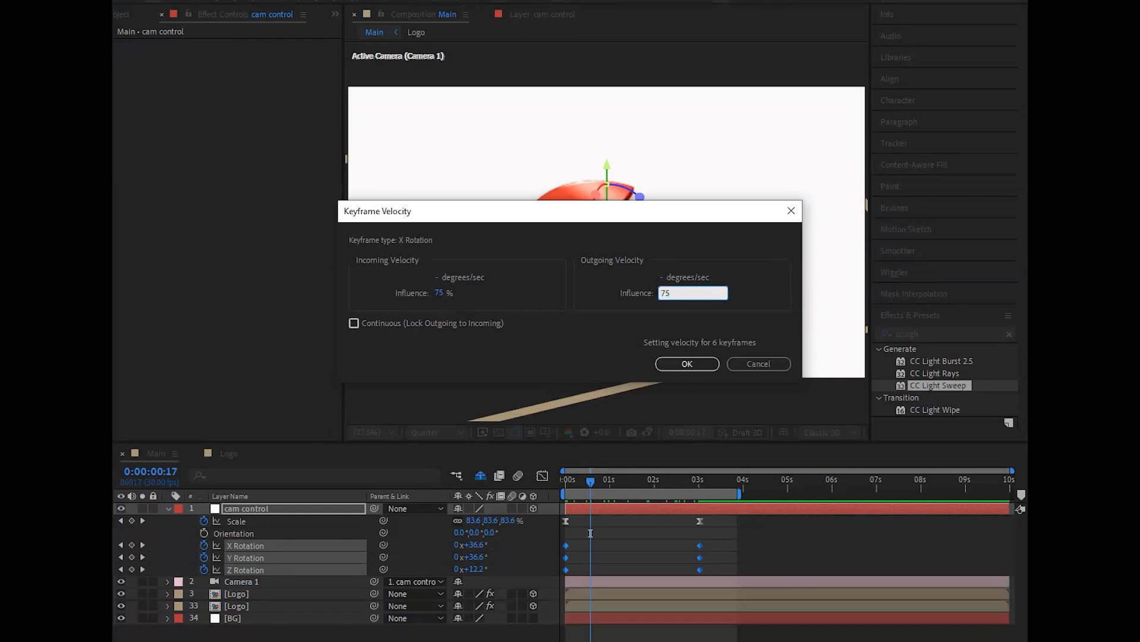
pyautogui.press('Return')
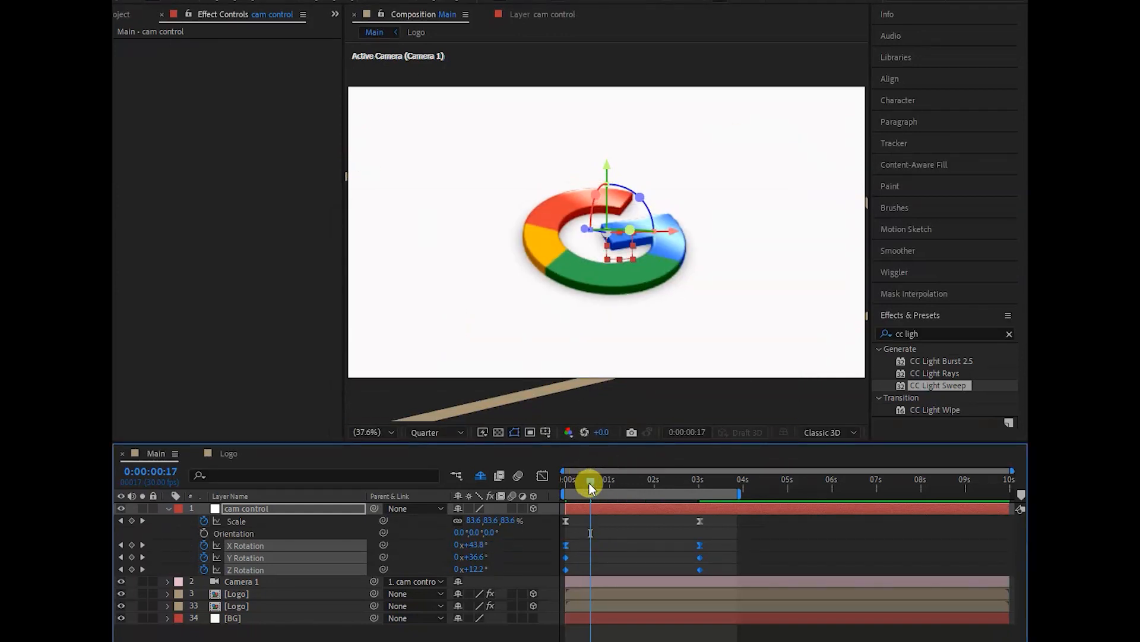
# - In the Logo composition, keyframe the Google image's Scale at 54% at 0:00:01:29 and 0% at 0:00:00:00
pyautogui.moveTo(565, 483); pyautogui.dragTo(708, 496)
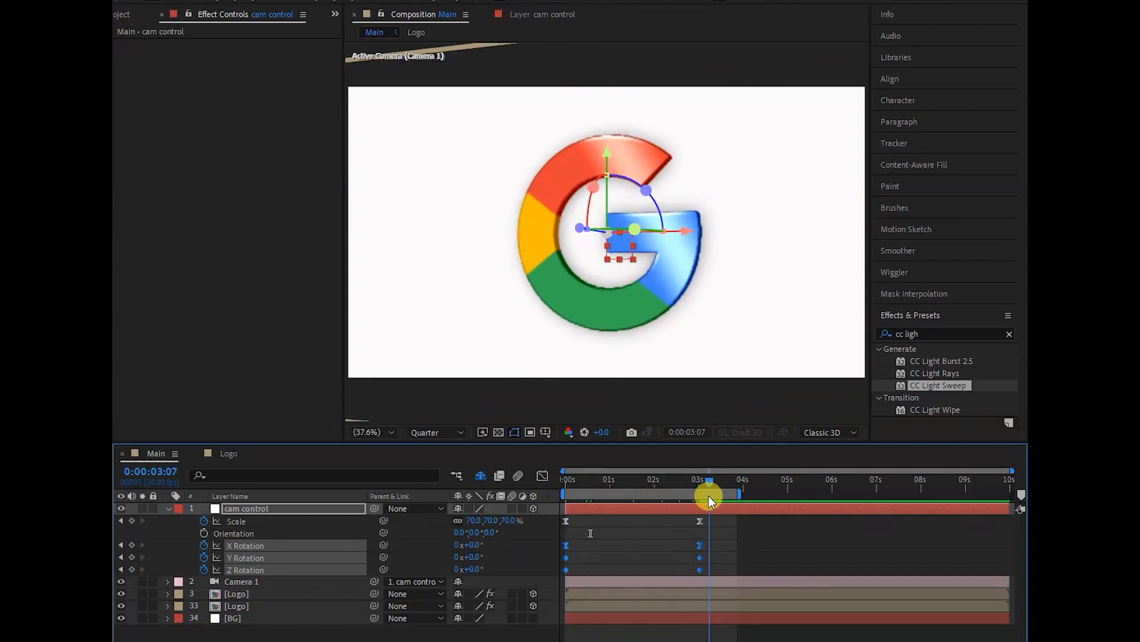
pyautogui.moveTo(636, 498); pyautogui.dragTo(569, 494)
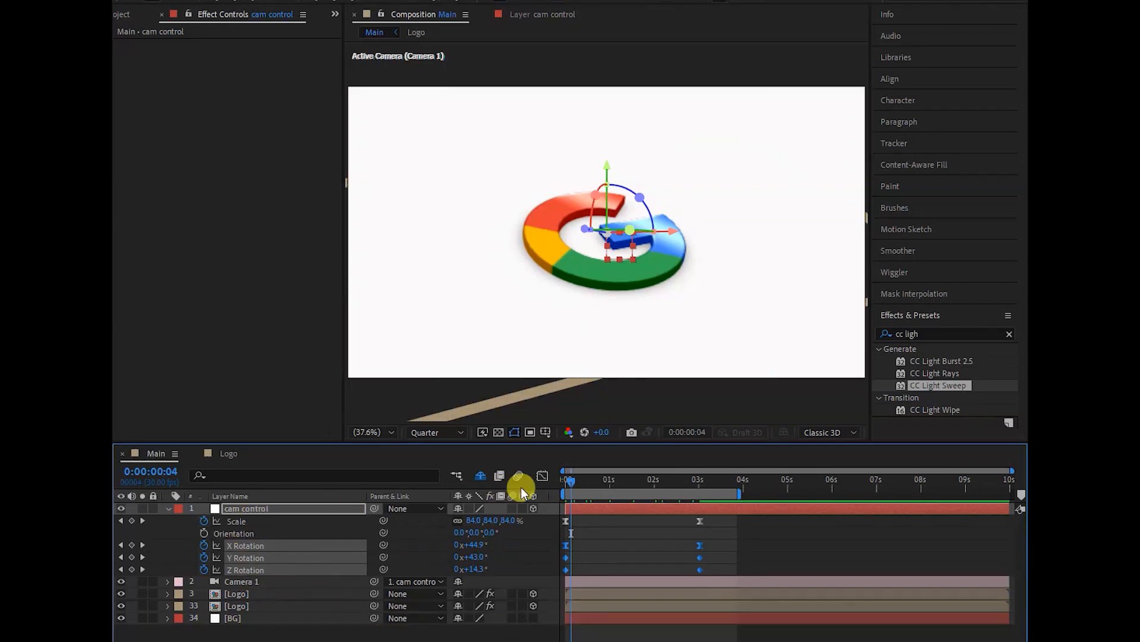
pyautogui.click(229, 454)
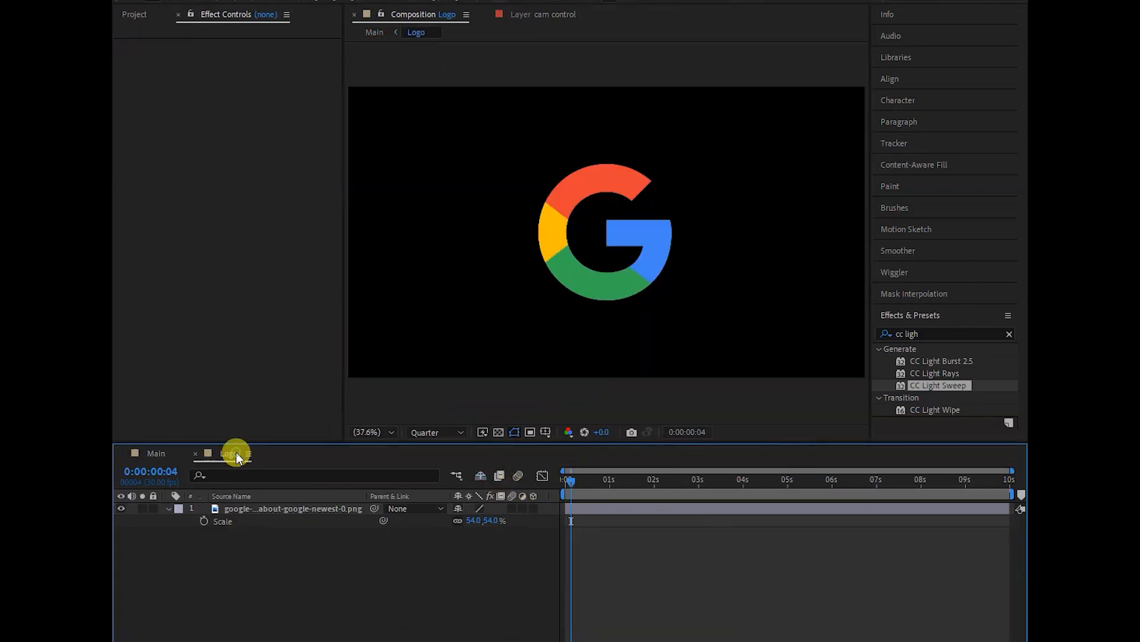
pyautogui.click(619, 236)
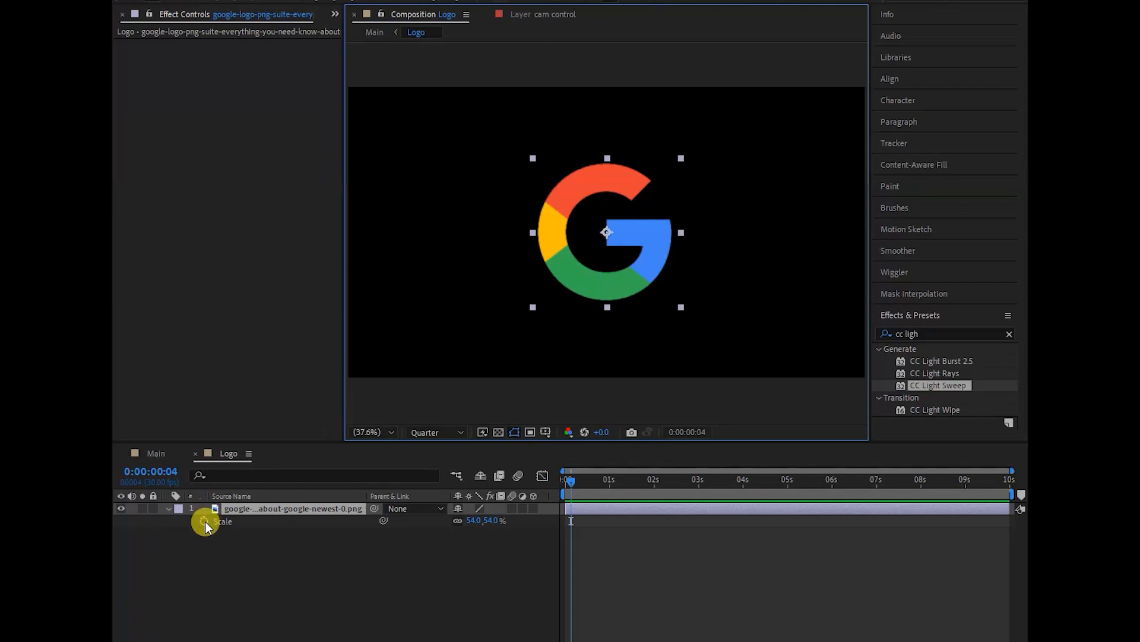
pyautogui.moveTo(573, 481); pyautogui.dragTo(652, 483)
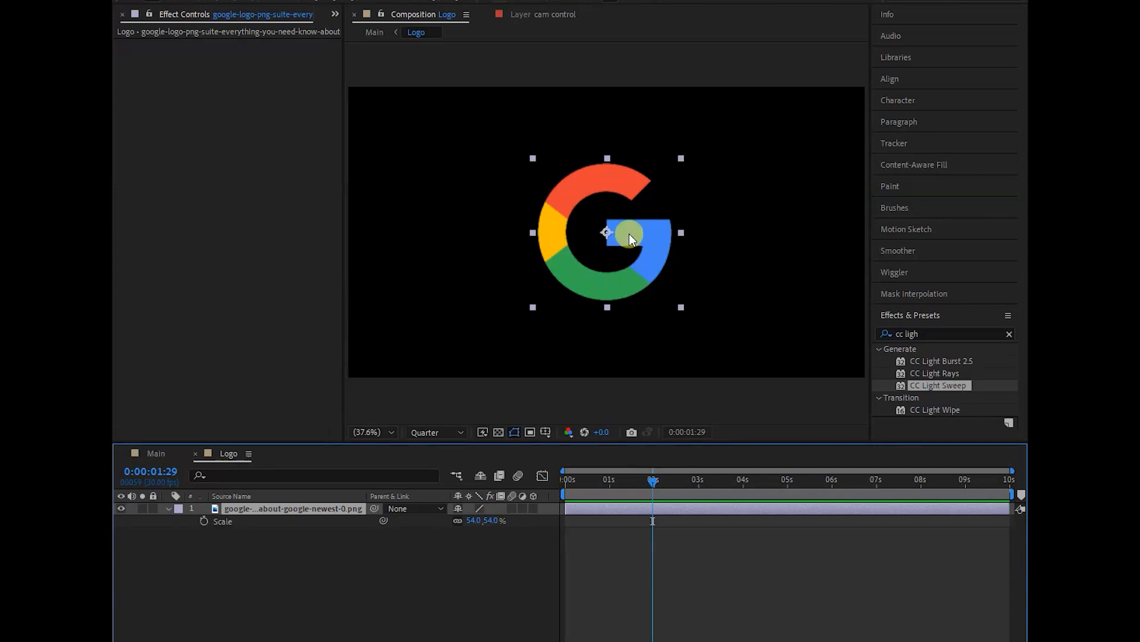
pyautogui.click(204, 521)
pyautogui.moveTo(639, 477); pyautogui.dragTo(562, 484)
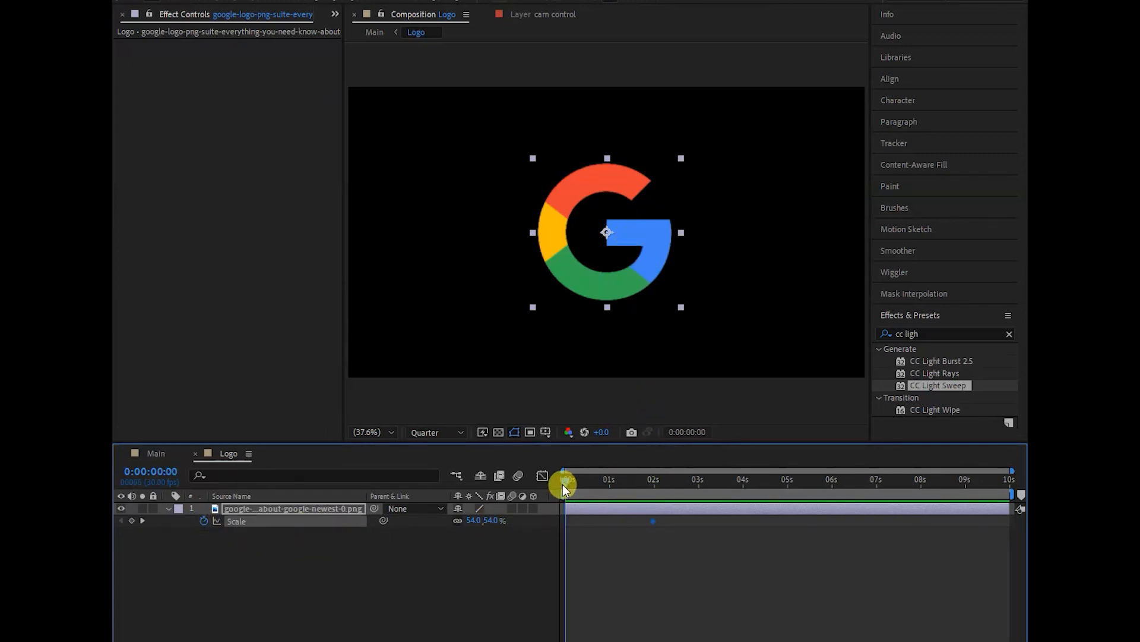
pyautogui.click(474, 520)
pyautogui.click(557, 606)
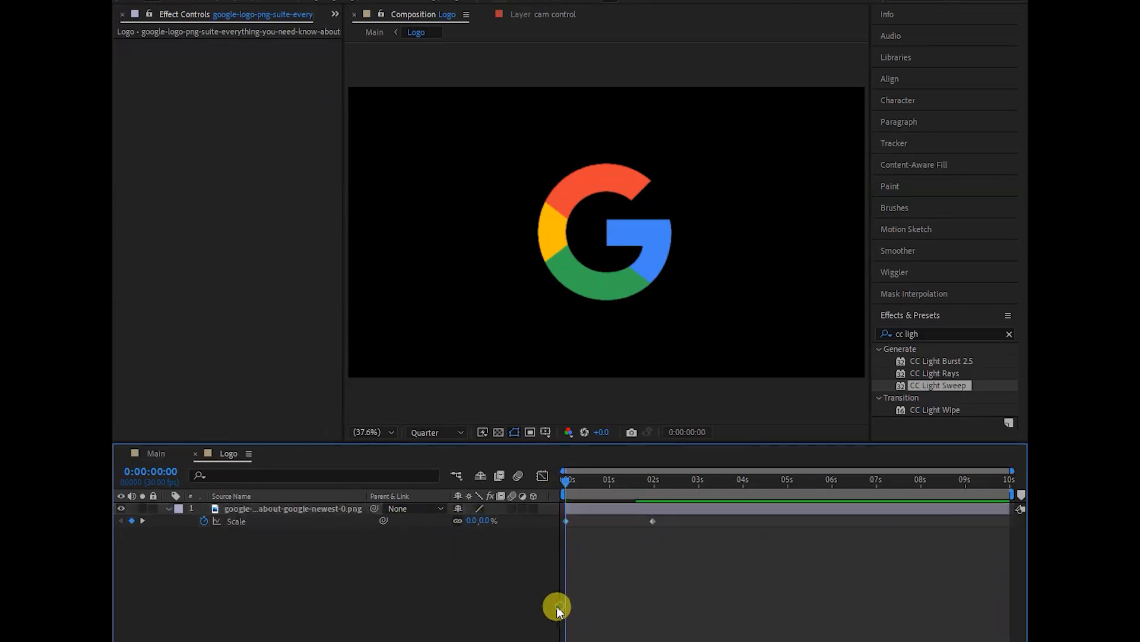
# - Return to the Main composition and preview the logo's scale-up and camera move from the first frame
pyautogui.click(158, 453)
pyautogui.moveTo(566, 480)
pyautogui.mouseDown()
pyautogui.moveTo(707, 483)
pyautogui.moveTo(559, 486)
pyautogui.mouseUp()
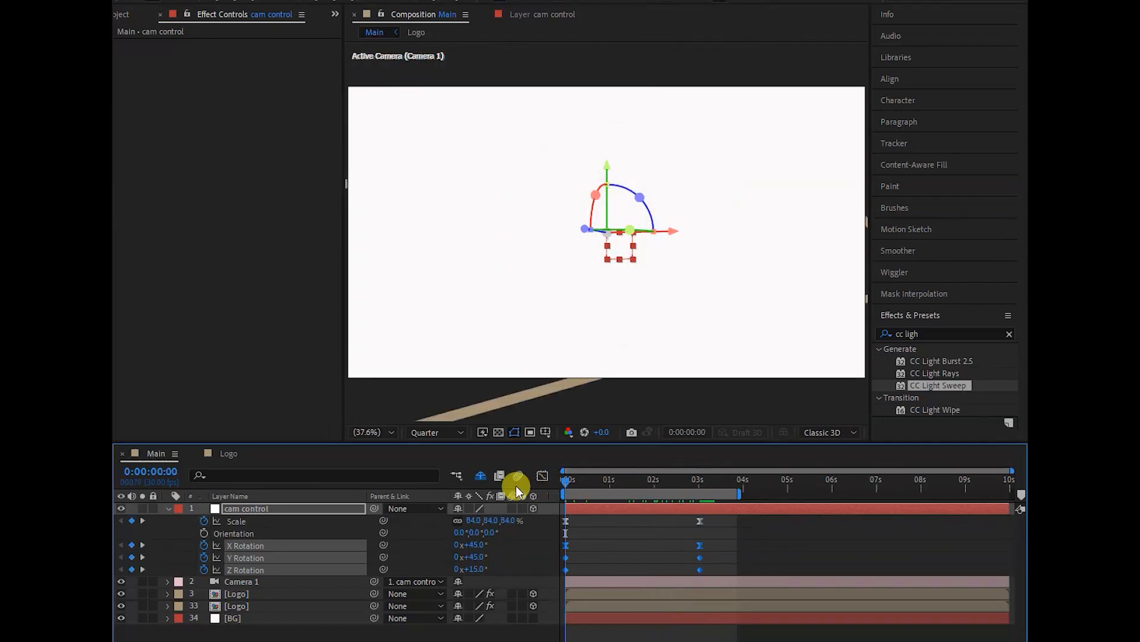
pyautogui.press('space')
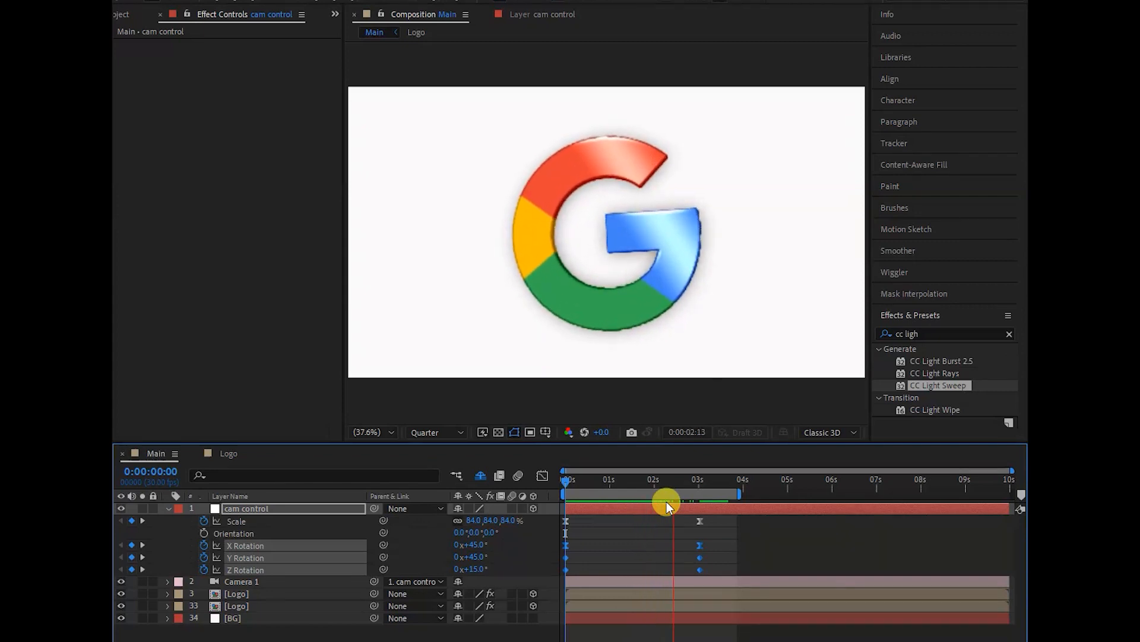
pyautogui.press('space')
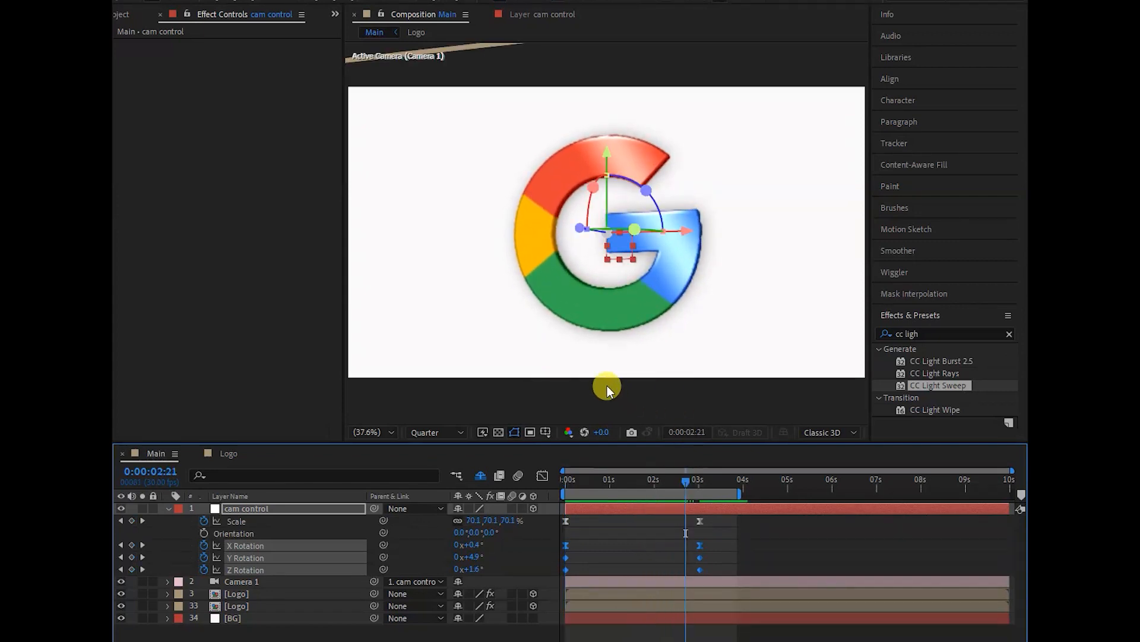
# - Create a new text layer in the Main composition, starting just below the logo's lower edge
pyautogui.click(583, 354)
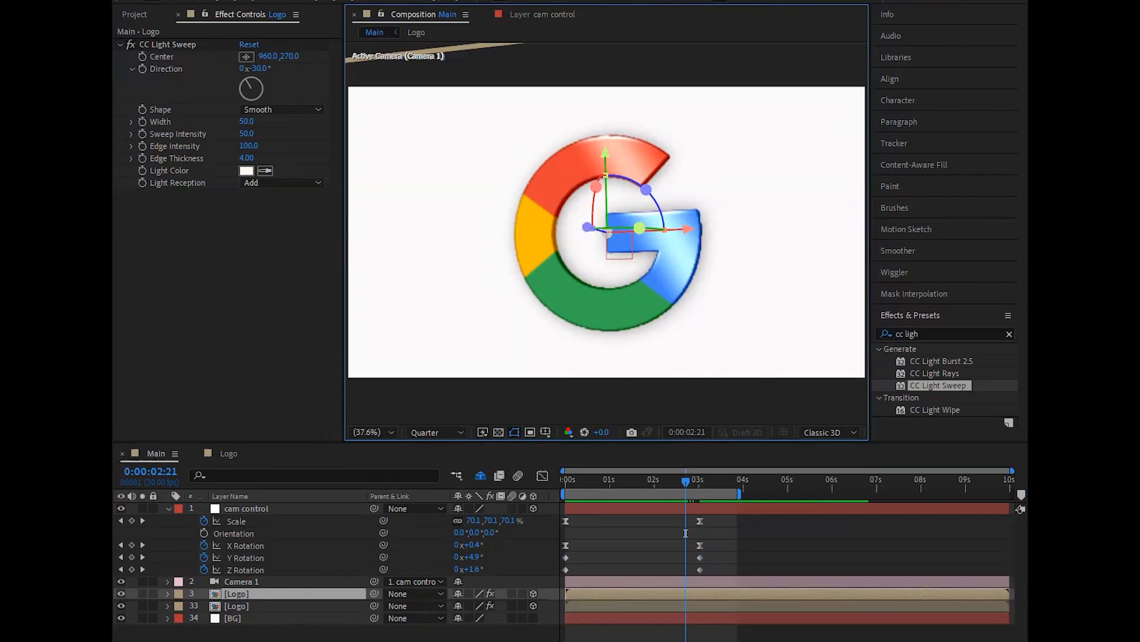
pyautogui.hotkey('ctrl', 't')
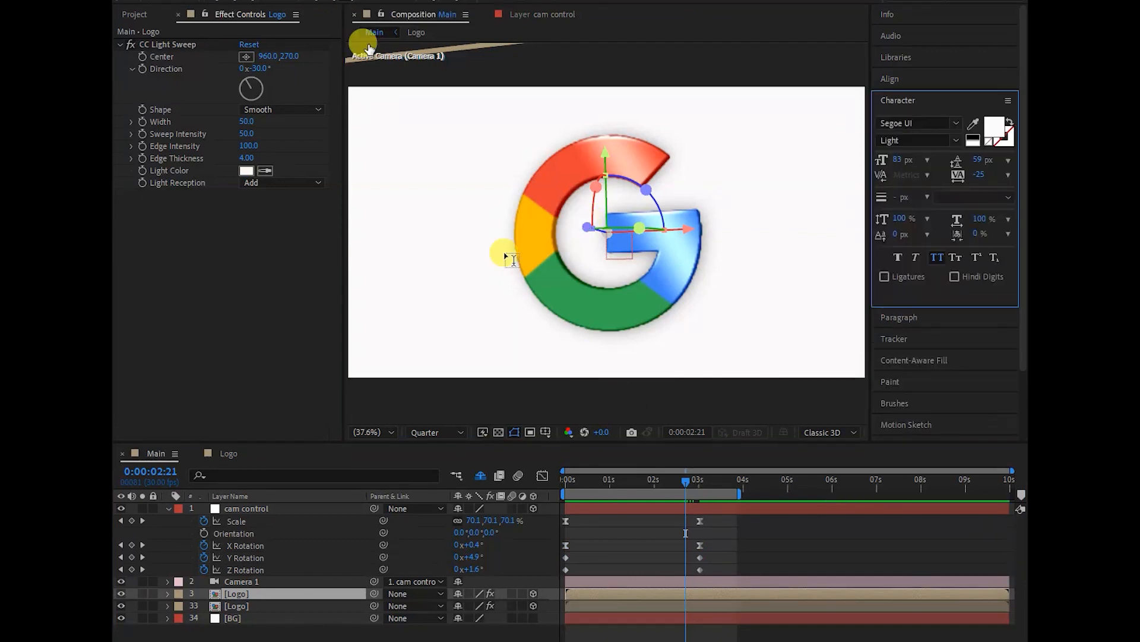
pyautogui.click(496, 350)
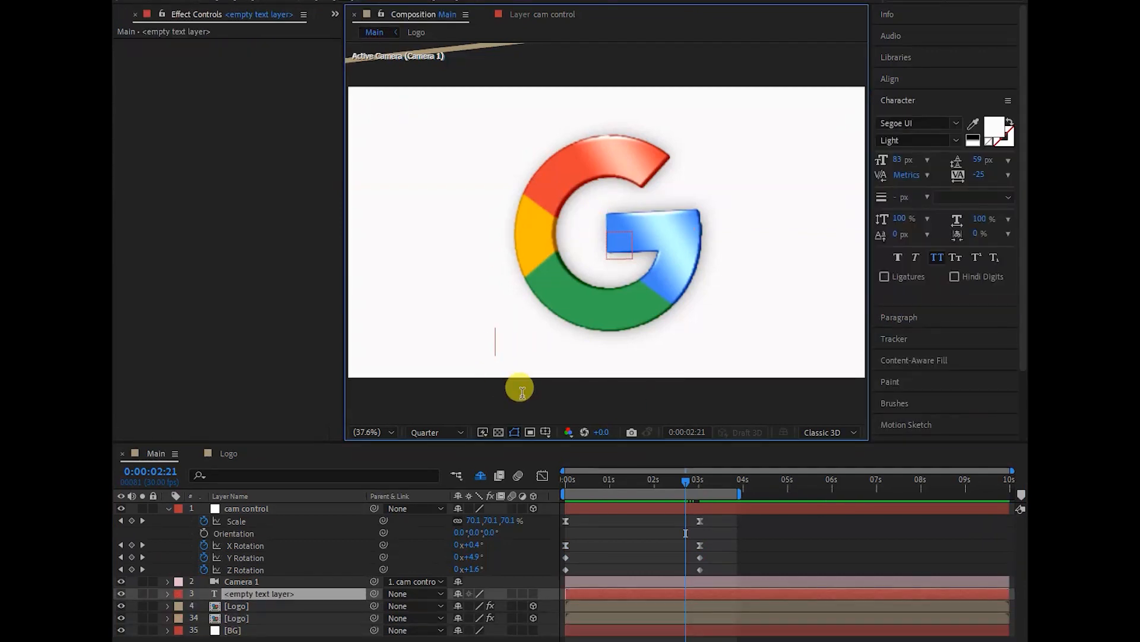
pyautogui.write('Goog')
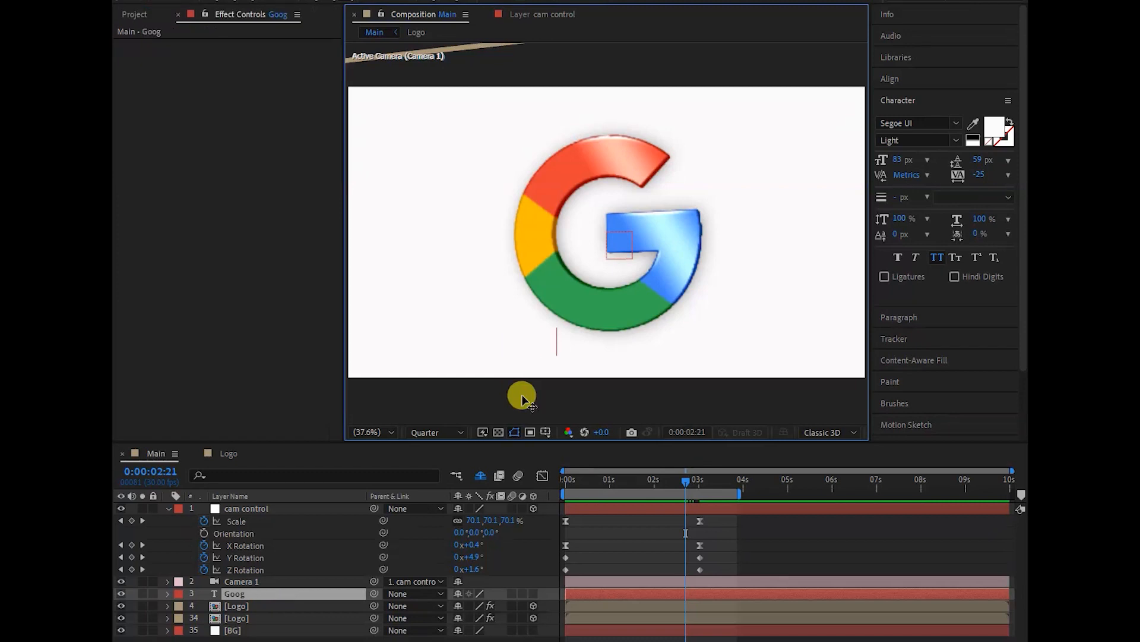
pyautogui.press('BackSpace')
pyautogui.press('BackSpace')
pyautogui.press('BackSpace')
pyautogui.press('BackSpace')
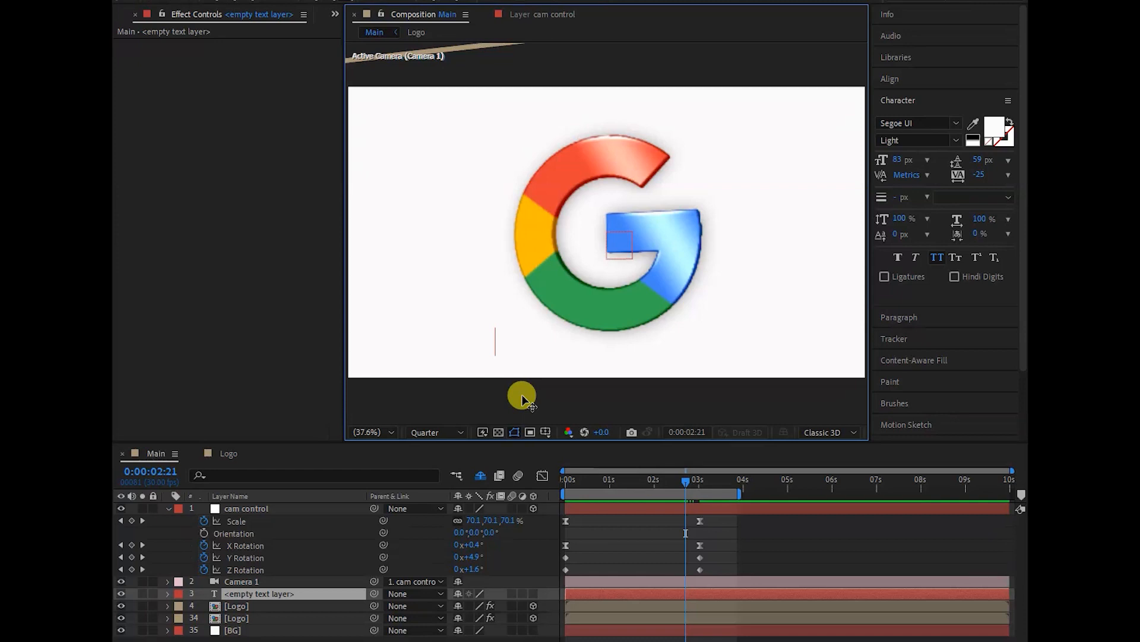
# - Enter "Google.com" in the empty text layer below the logo
pyautogui.click(346, 1)
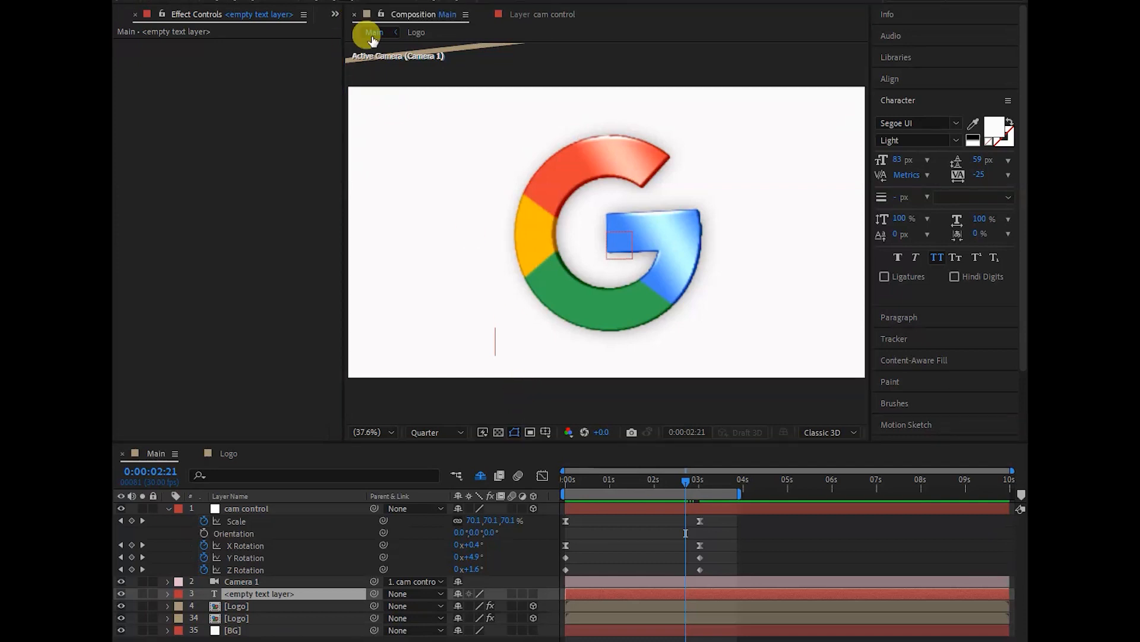
pyautogui.click(497, 349)
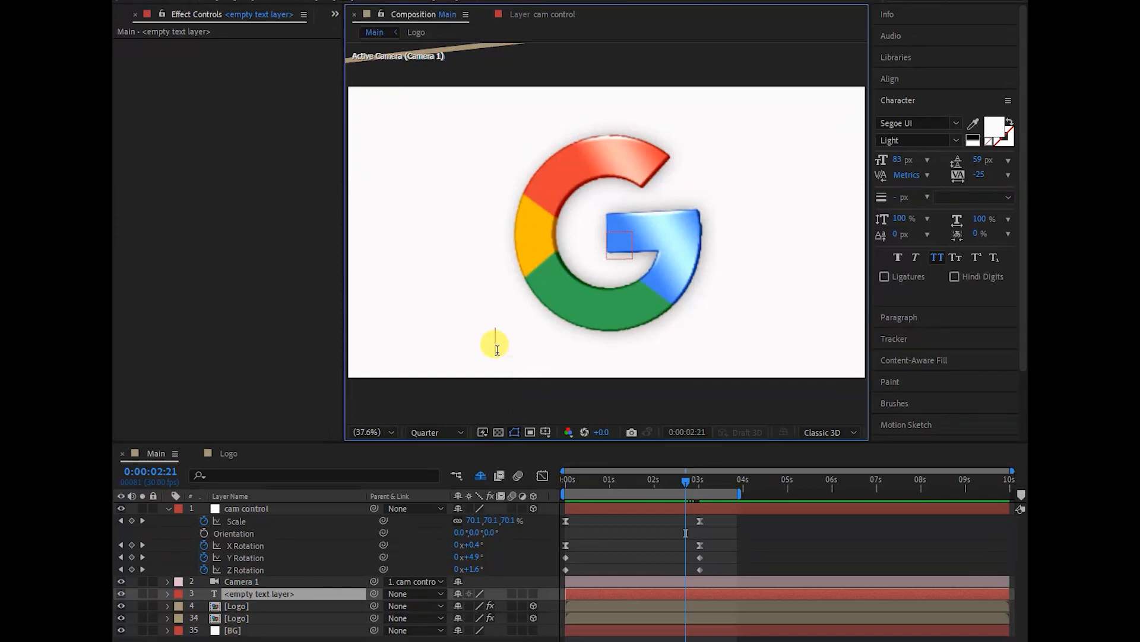
pyautogui.write('G')
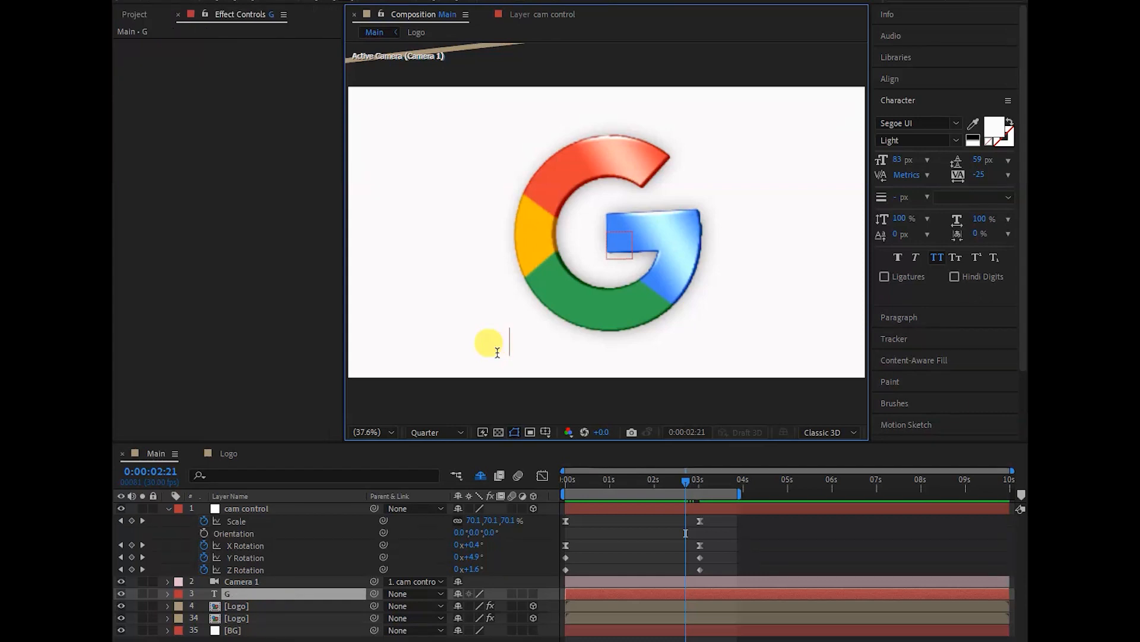
pyautogui.write('oogle')
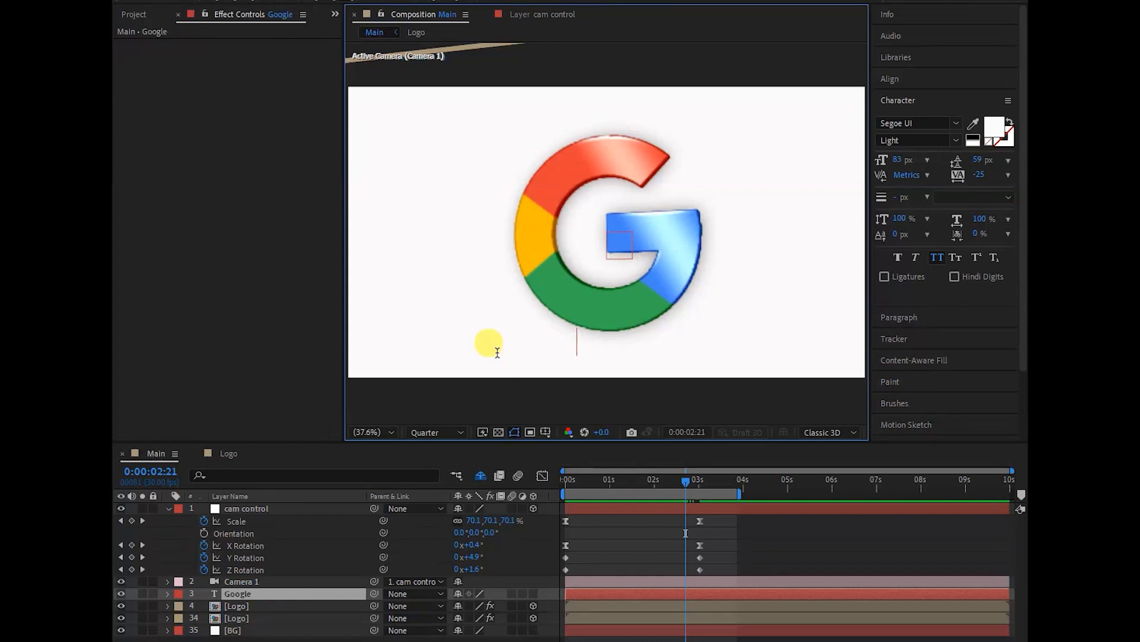
pyautogui.write('.com')
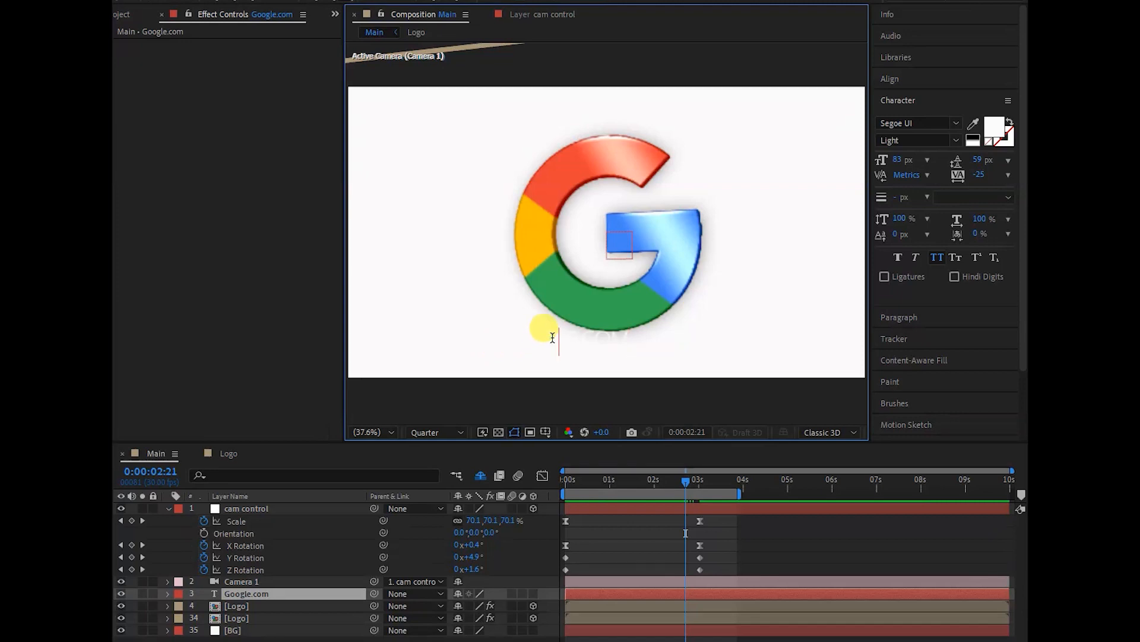
# - Set the fill color of all the Google.com text to black and finish text editing
pyautogui.hotkey('ctrl', 'a')
pyautogui.click(991, 125)
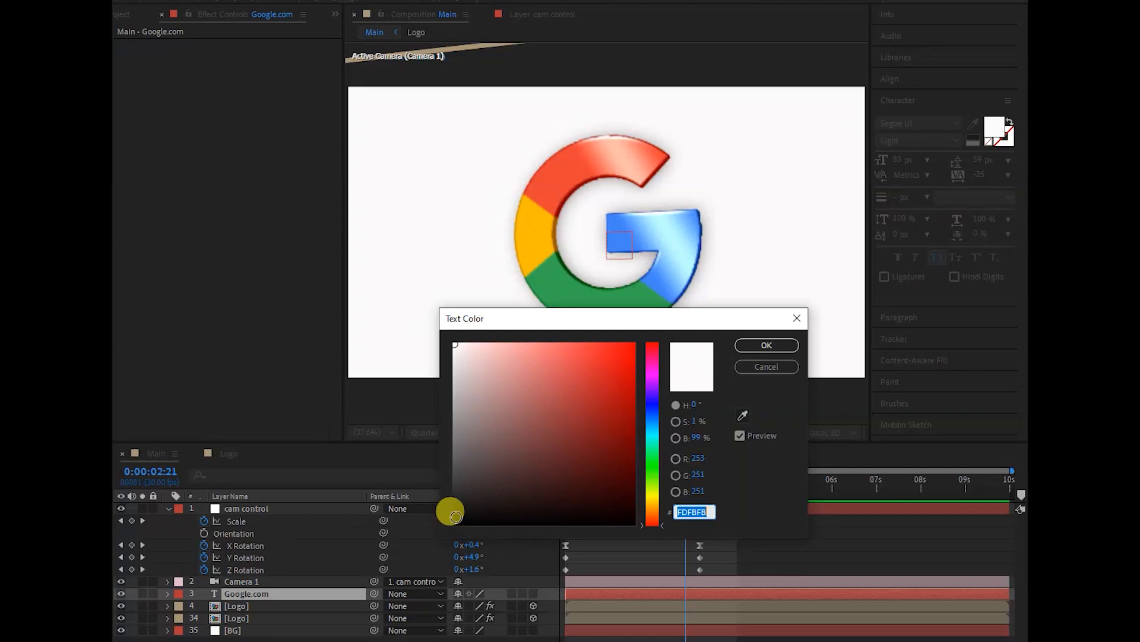
pyautogui.click(456, 524)
pyautogui.click(766, 345)
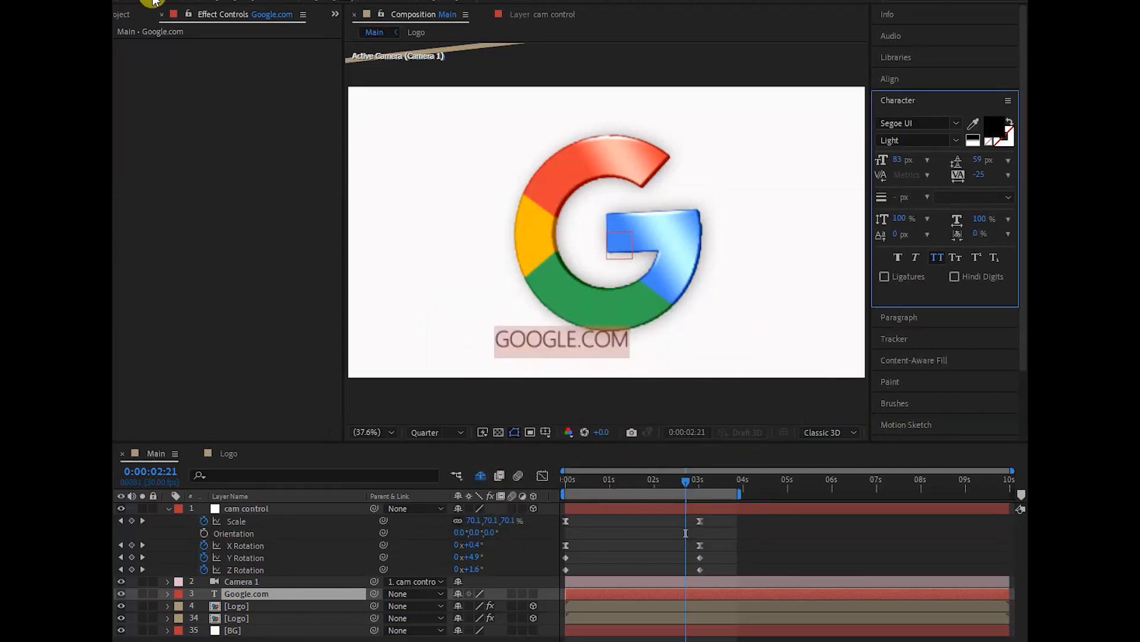
pyautogui.click(153, 1)
# - Try repositioning the Google.com text beneath the logo, undoing each attempt
pyautogui.moveTo(561, 330); pyautogui.dragTo(597, 325)
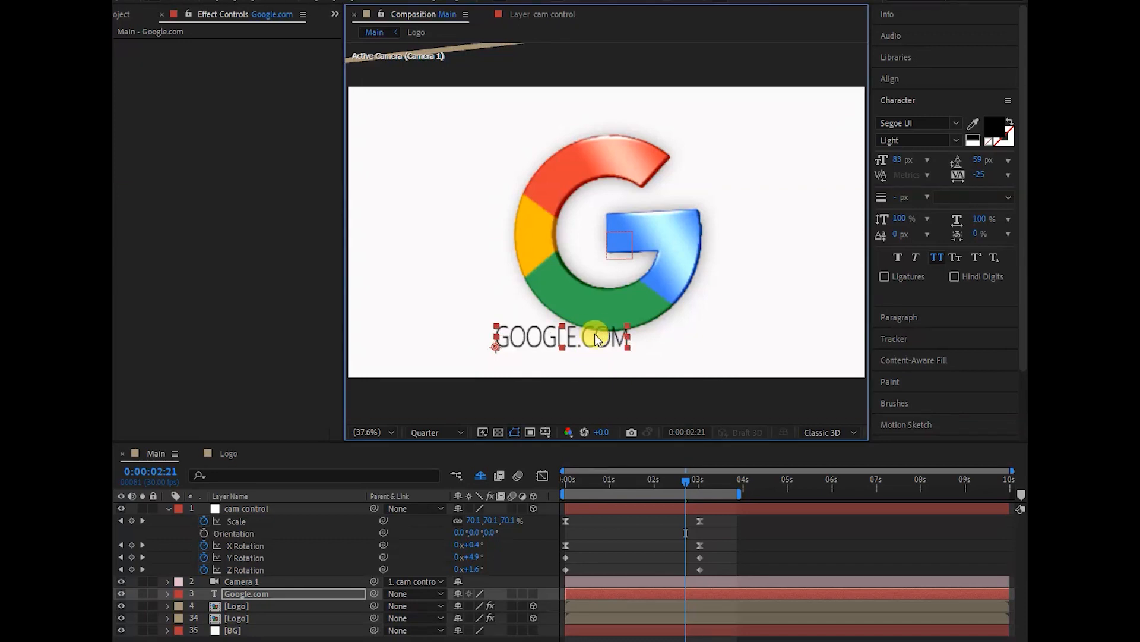
pyautogui.hotkey('ctrl', 'z')
pyautogui.moveTo(578, 346); pyautogui.dragTo(572, 345)
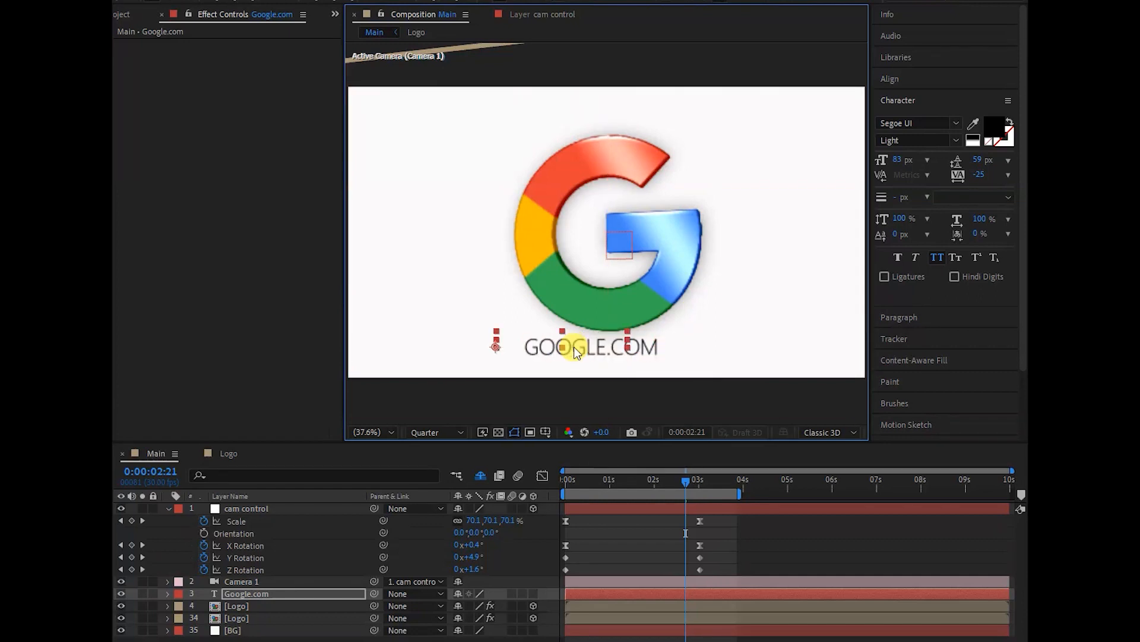
pyautogui.hotkey('ctrl', 'z')
# - Set the Google.com text's font size to 101 px and move it to just beneath the logo, centred under it
pyautogui.moveTo(897, 159); pyautogui.dragTo(909, 150)
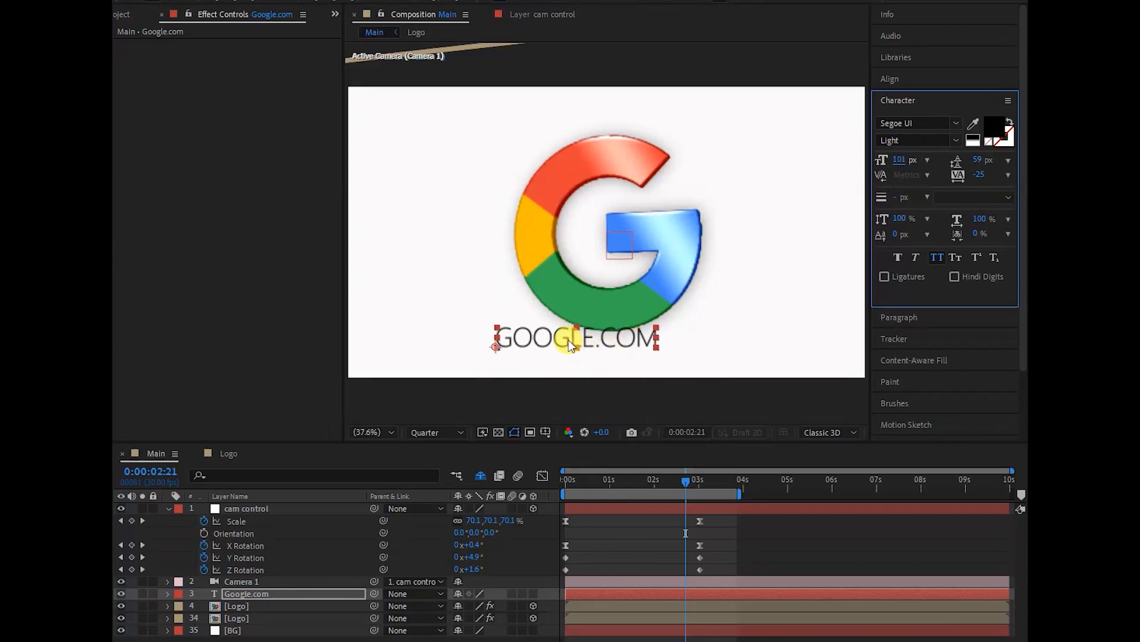
pyautogui.moveTo(595, 348); pyautogui.dragTo(607, 357)
pyautogui.click(905, 159)
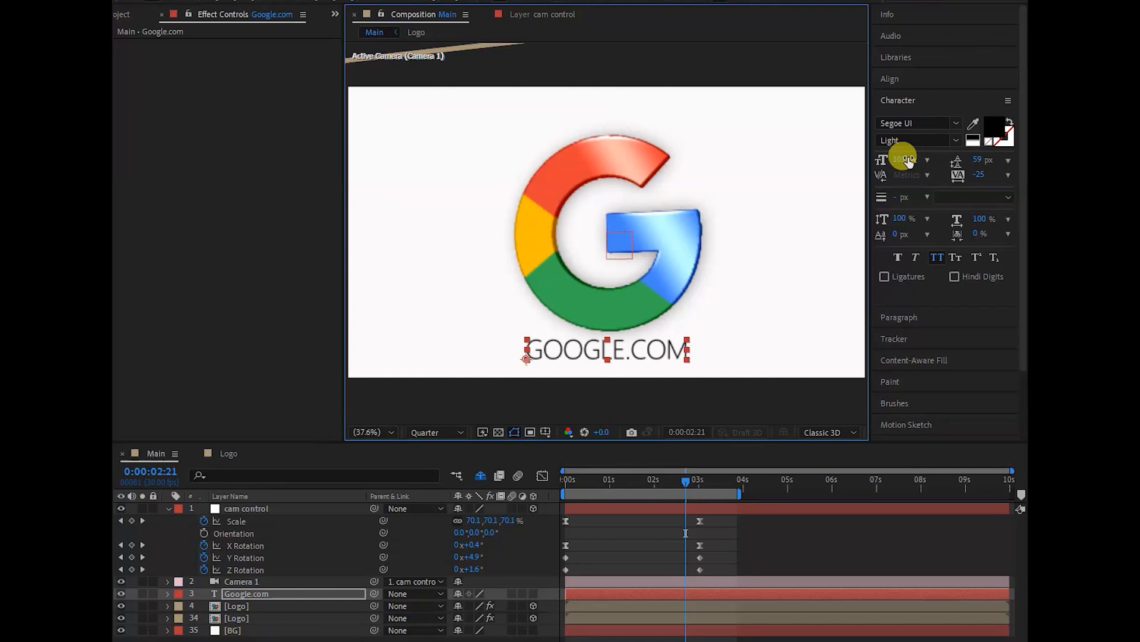
# - Try the Segoe UI Black font on the Google.com text, comparing small caps with all caps
pyautogui.click(957, 123)
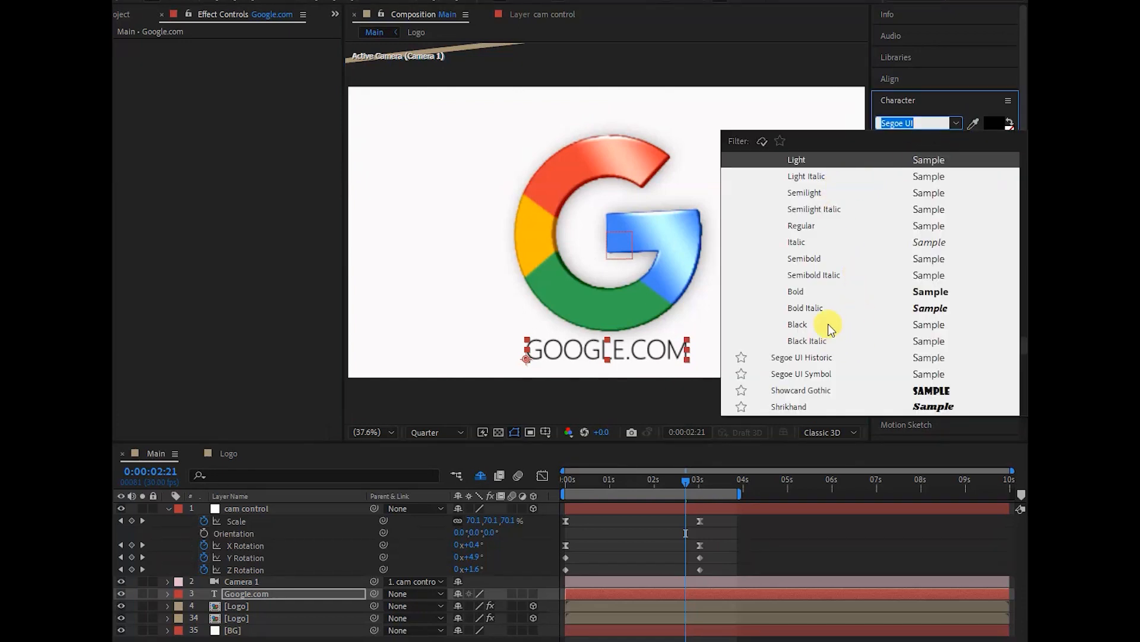
pyautogui.click(796, 325)
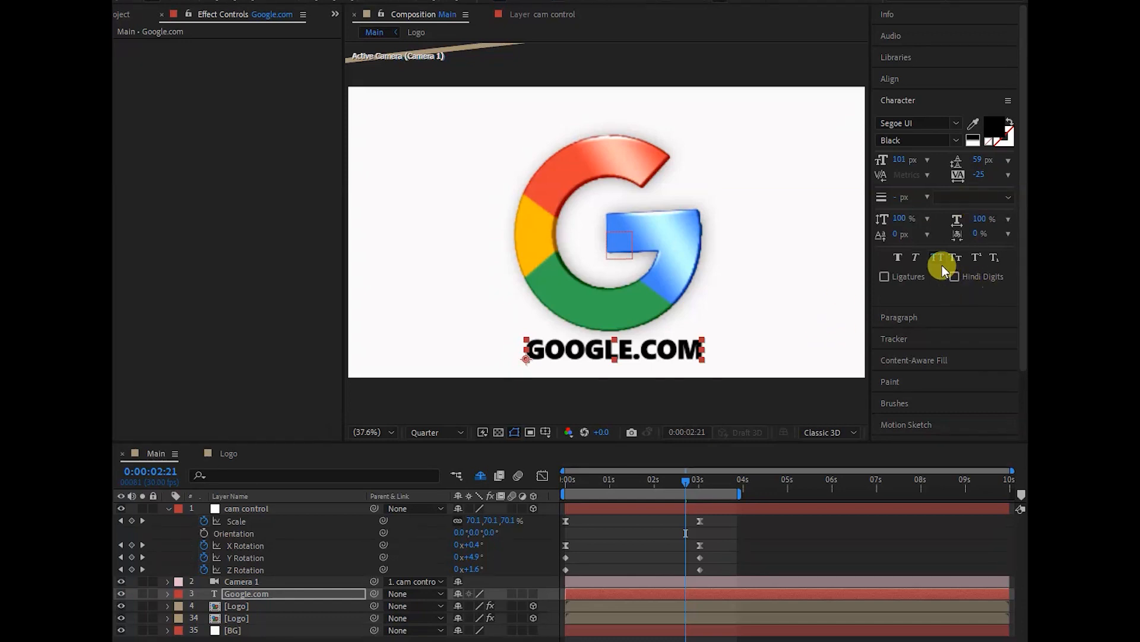
pyautogui.click(957, 257)
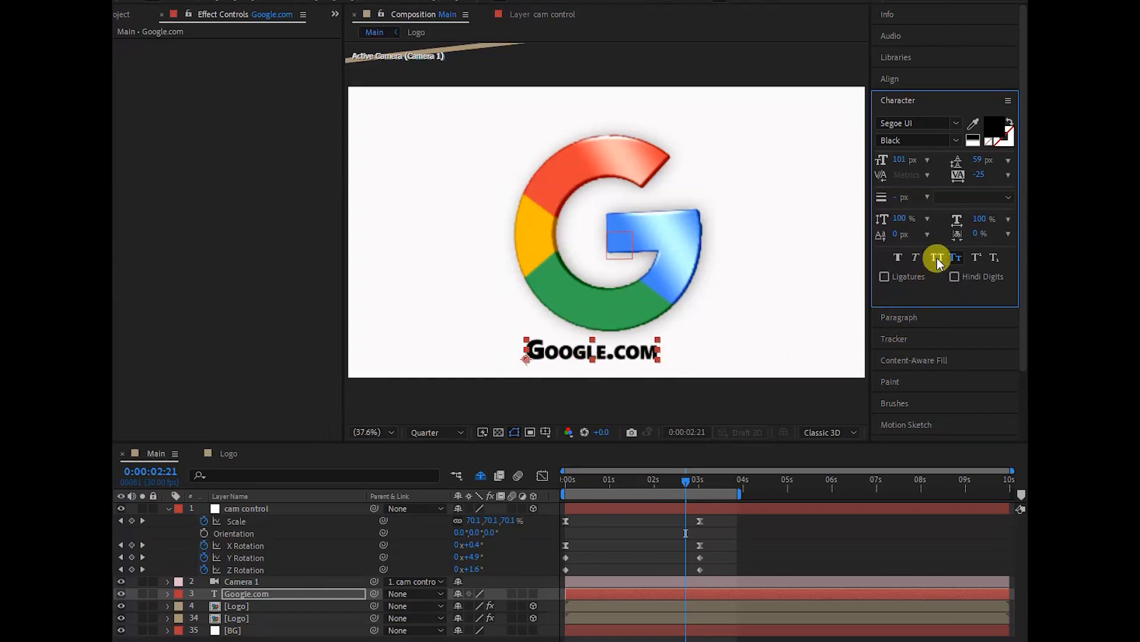
pyautogui.click(936, 257)
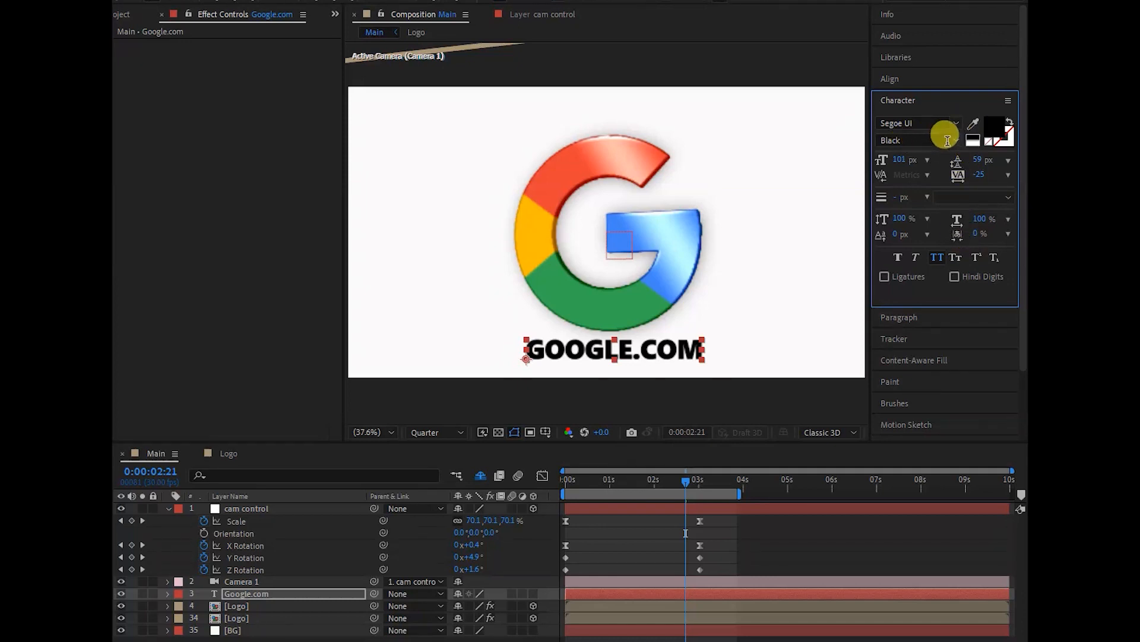
# - Try the Swis721 Blk BT font on the Google.com text
pyautogui.click(958, 123)
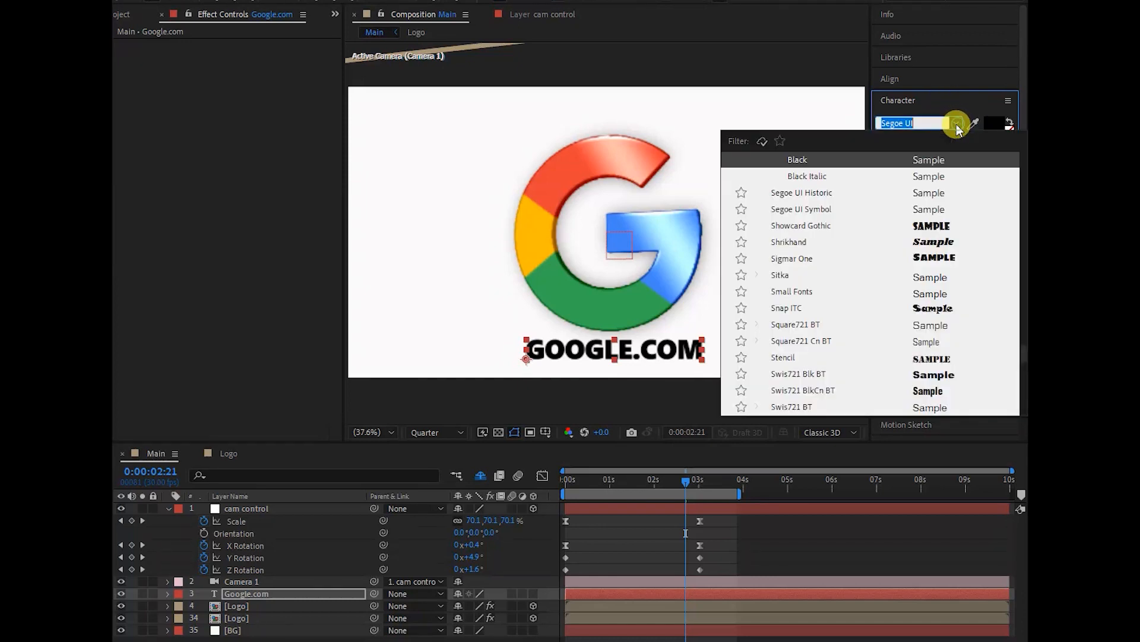
pyautogui.scroll(-1, 812, 243)
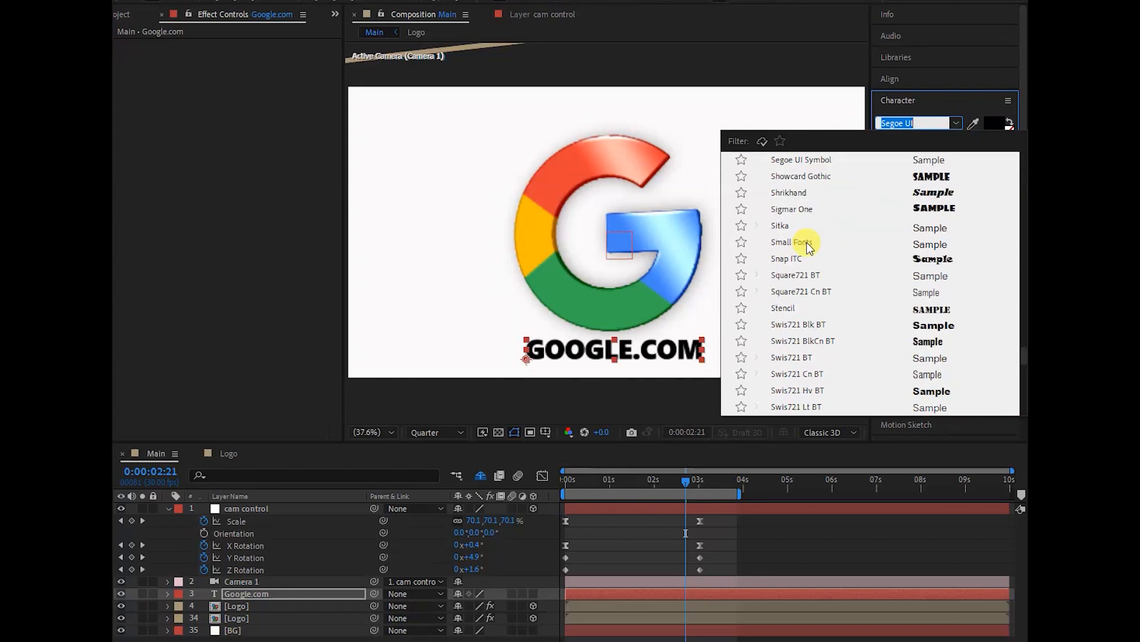
pyautogui.click(932, 329)
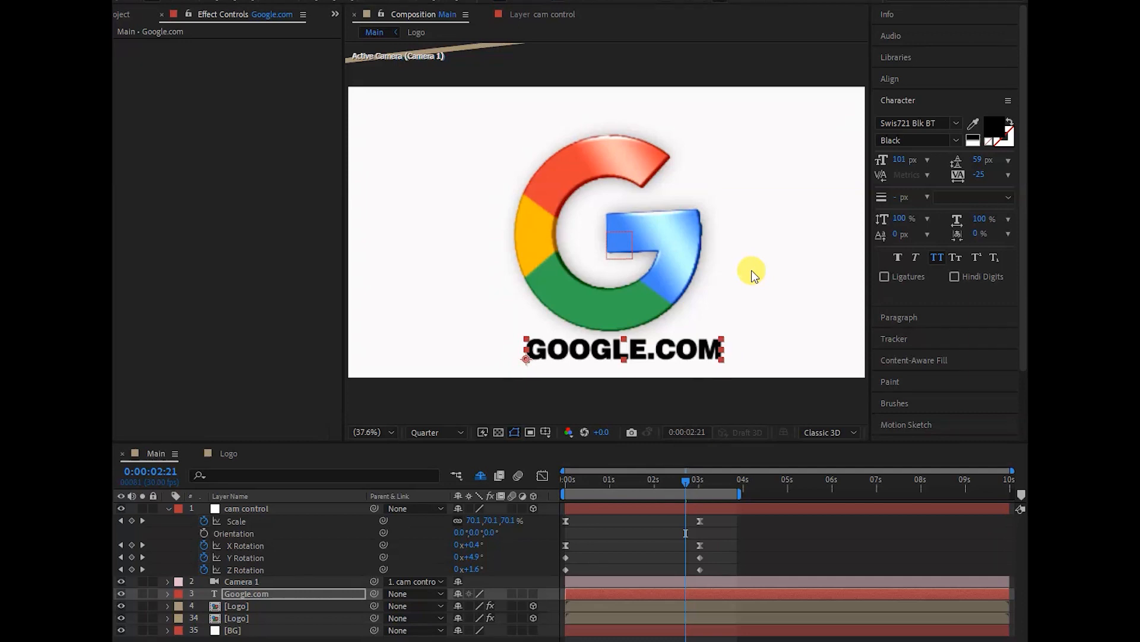
# - Change the Google.com text's font to Swis721 Cn BT in the Roman style
pyautogui.click(954, 141)
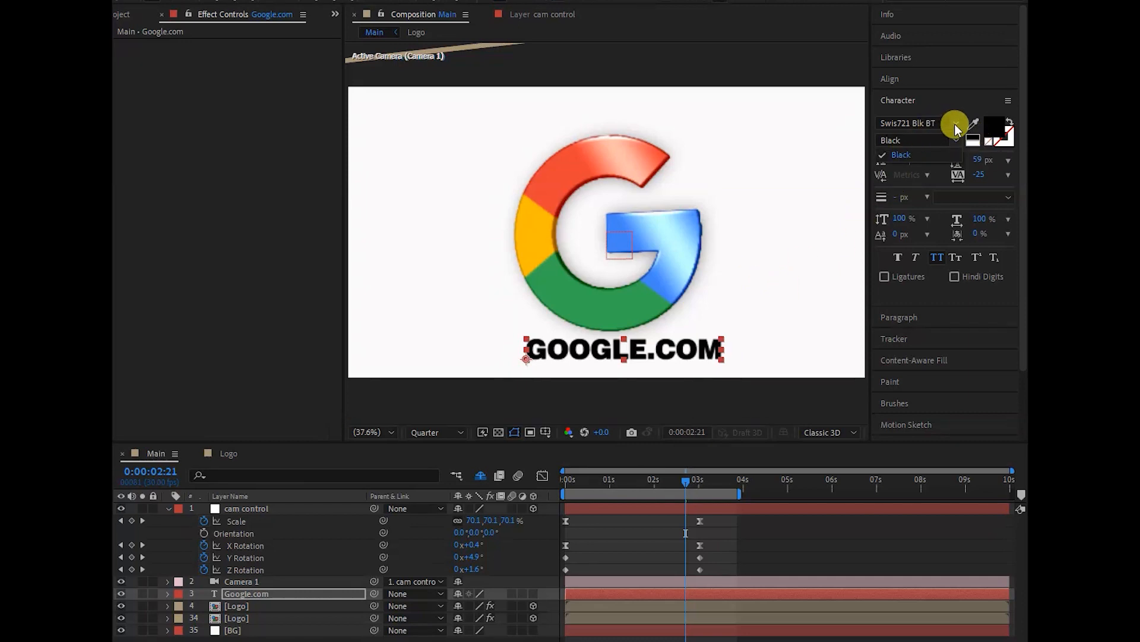
pyautogui.click(955, 124)
pyautogui.click(924, 208)
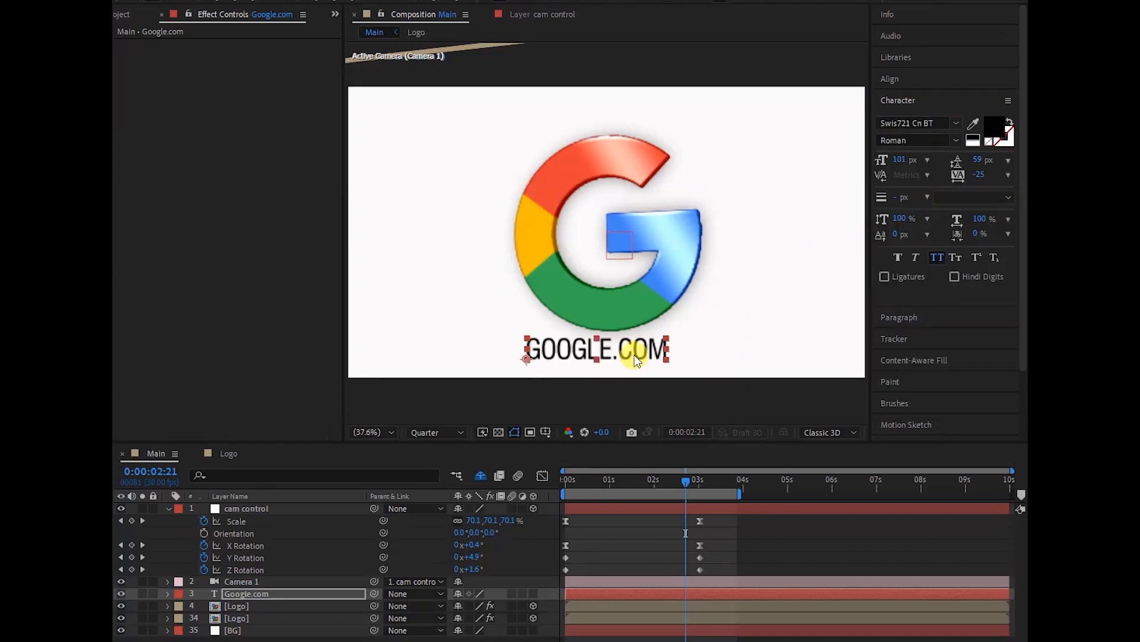
# - Move the Google.com text slightly so it sits centred beneath the logo, and preview the animation from the start
pyautogui.moveTo(602, 342); pyautogui.dragTo(615, 353)
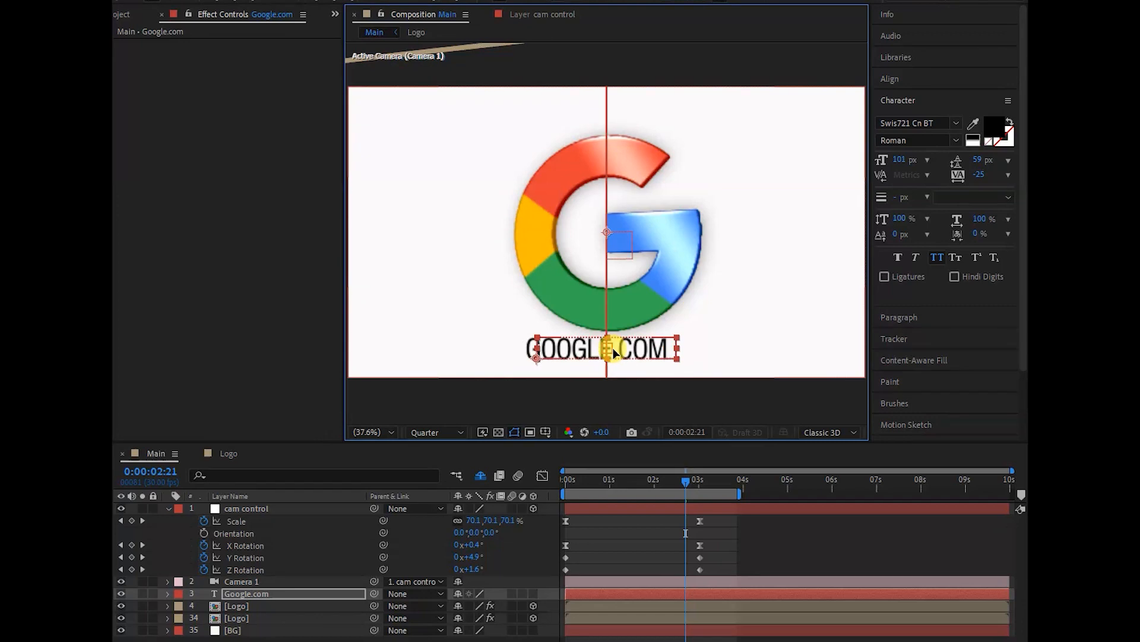
pyautogui.click(740, 334)
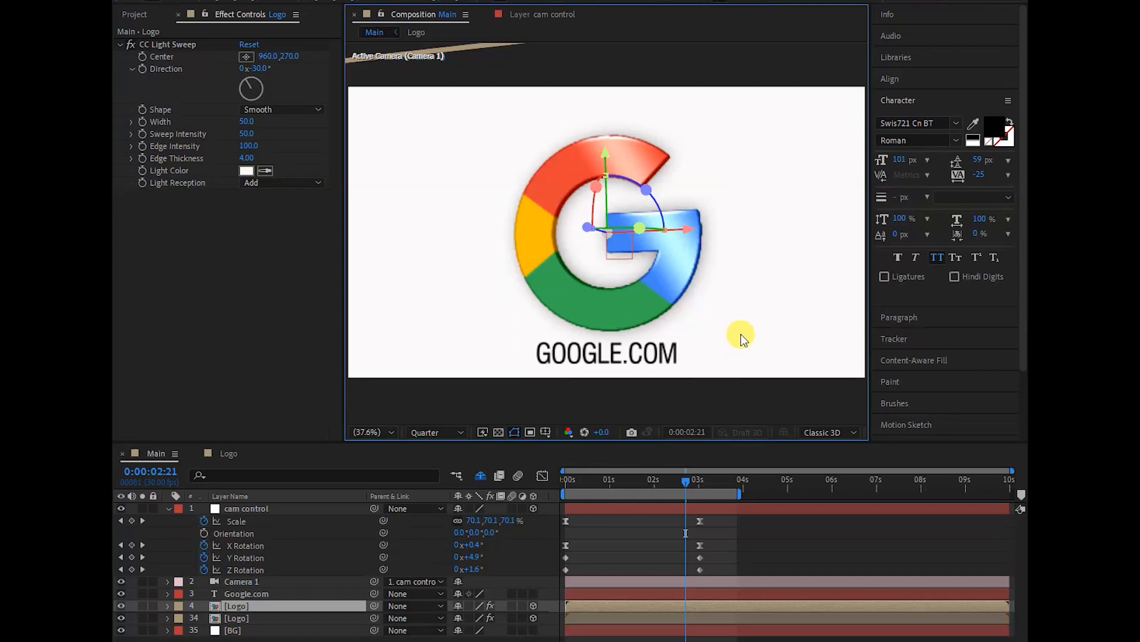
pyautogui.moveTo(687, 486); pyautogui.dragTo(565, 494)
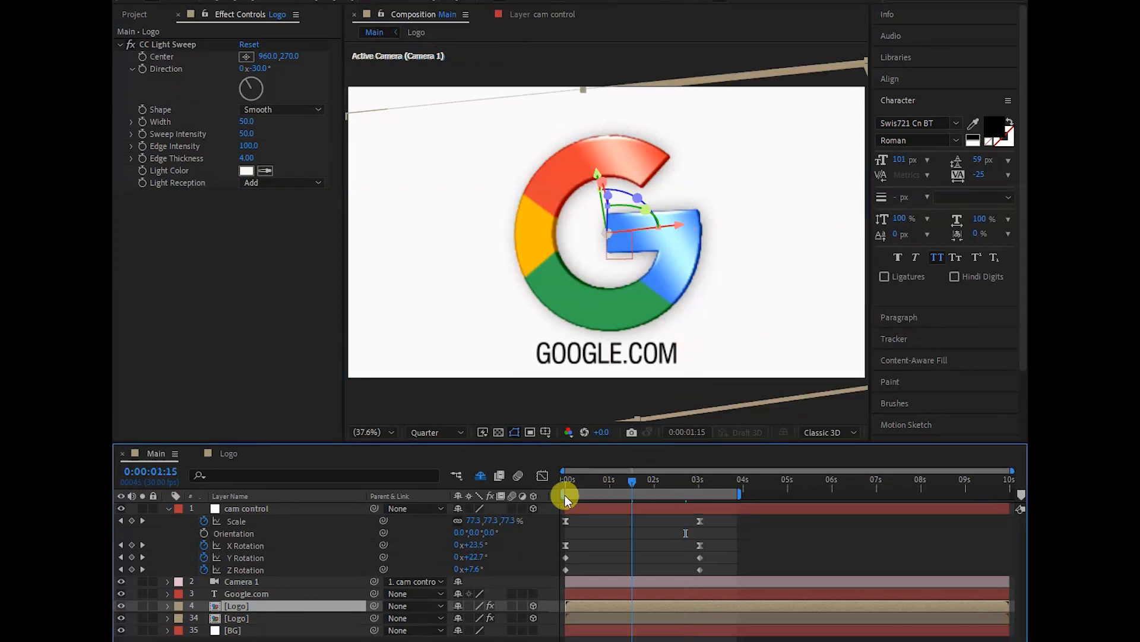
pyautogui.press('space')
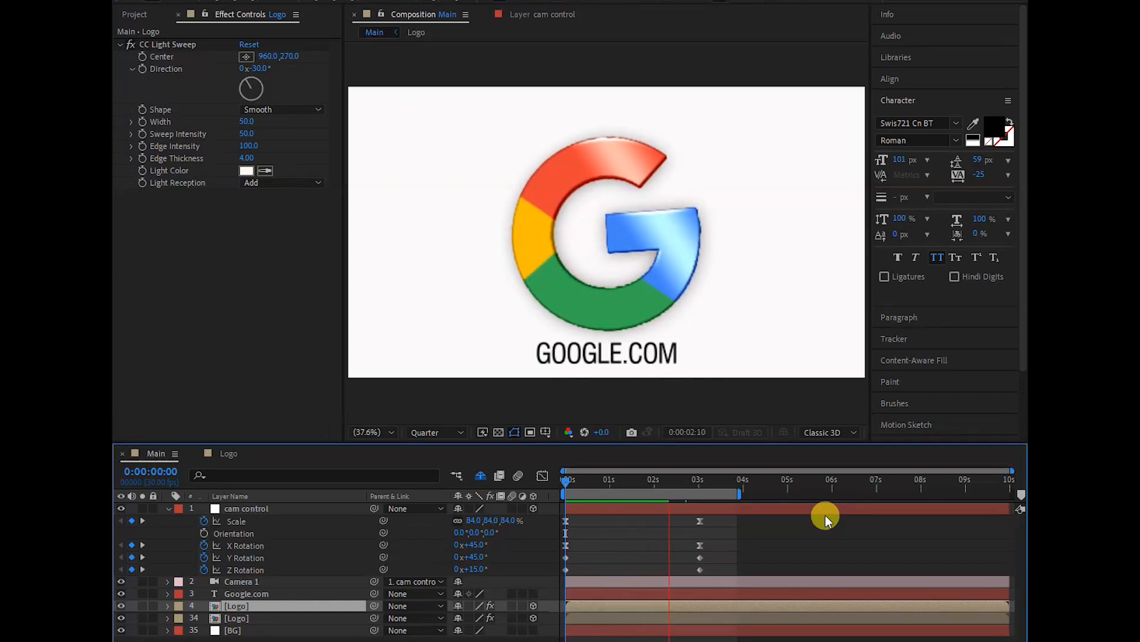
pyautogui.press('space')
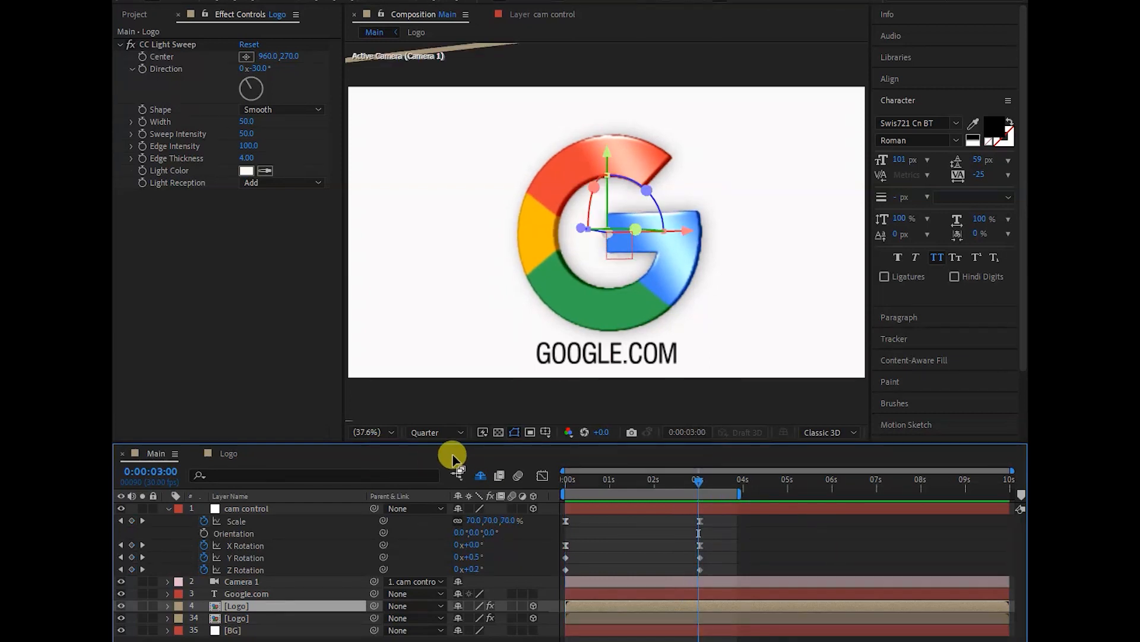
# - Set the composition's preview resolution to Full and play the animation from the first frame
pyautogui.click(452, 434)
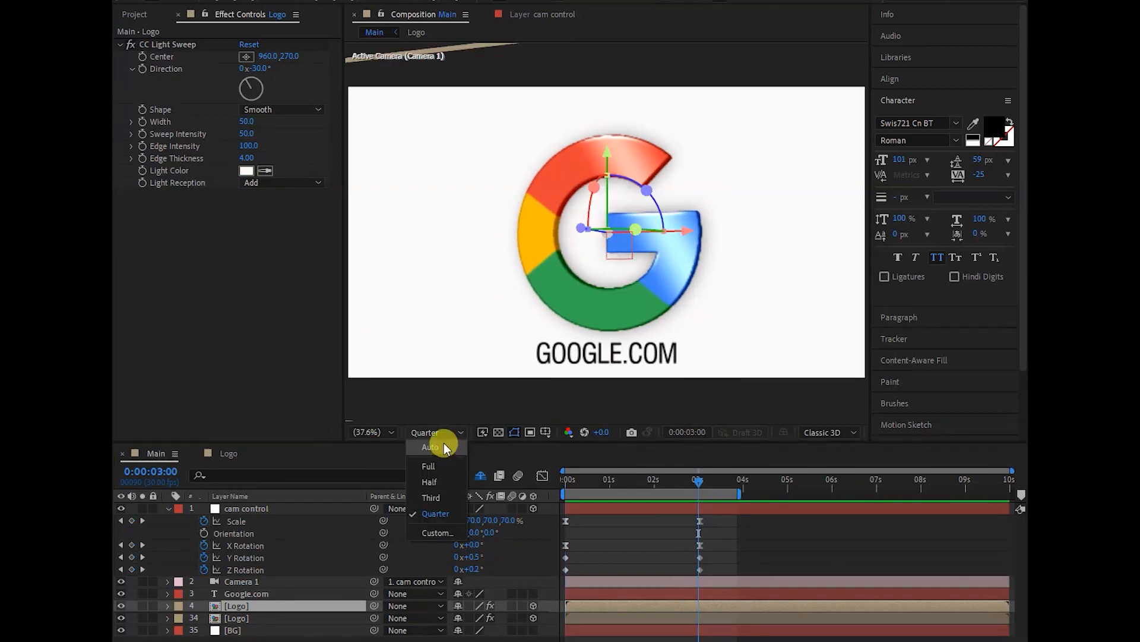
pyautogui.click(441, 468)
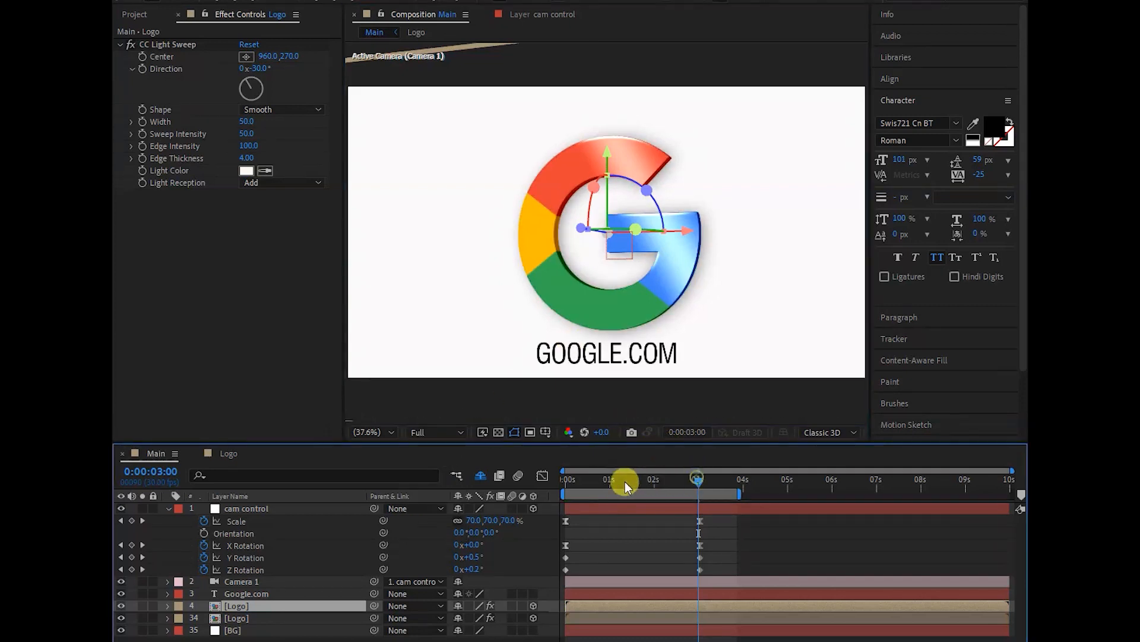
pyautogui.click(572, 479)
pyautogui.press('Home')
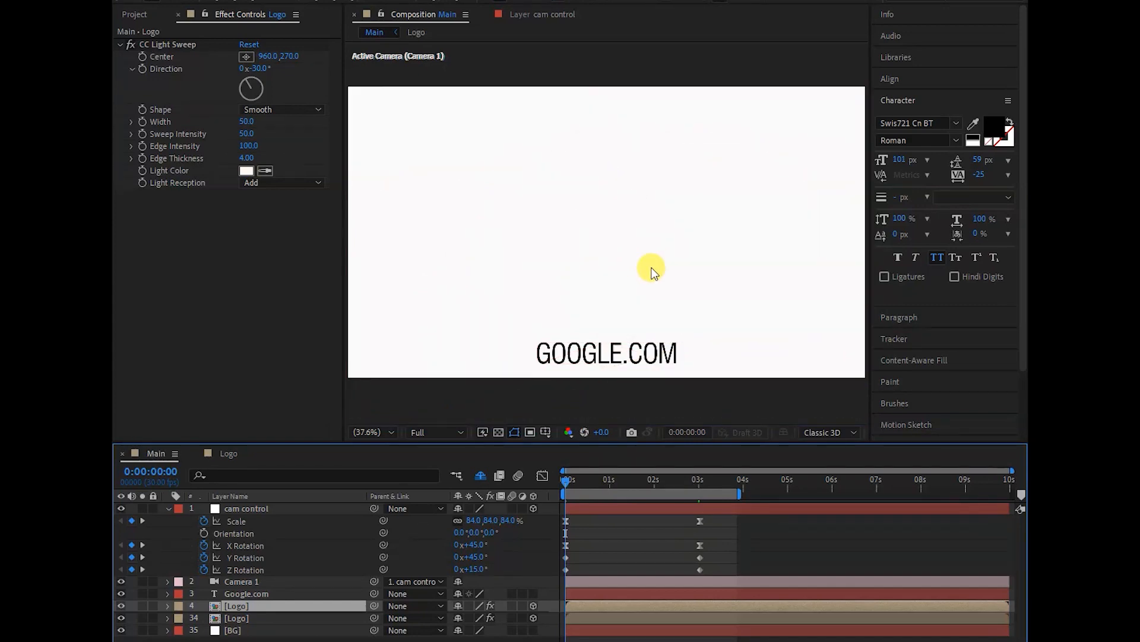
pyautogui.press('space')
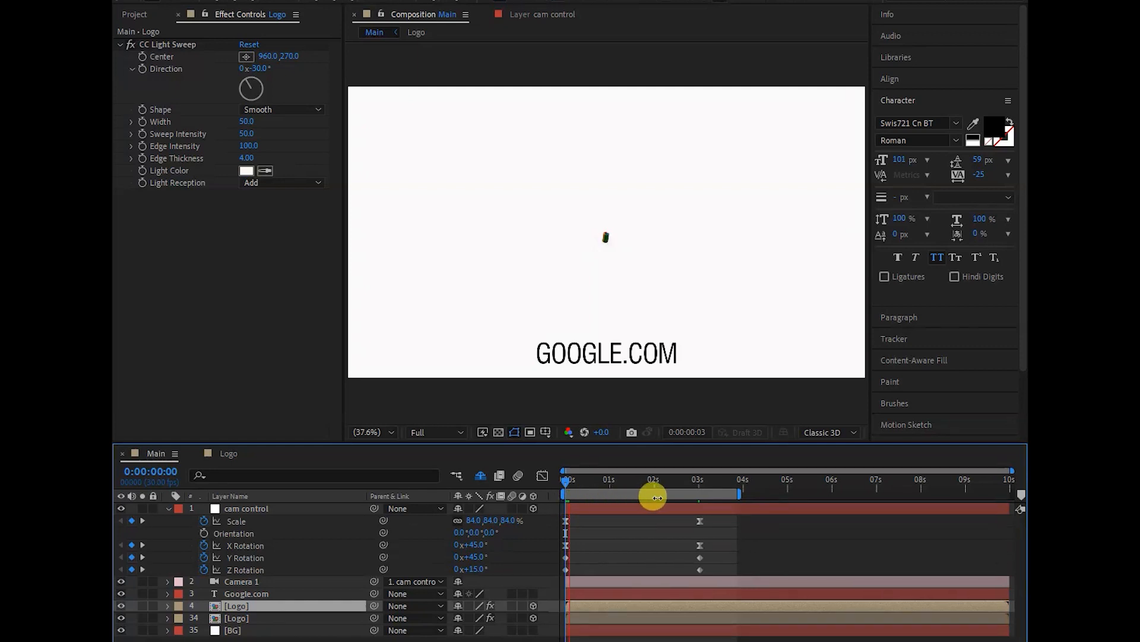
# - Try the Auto preview resolution, switch to Quarter, and play the animation at that quality
pyautogui.click(439, 435)
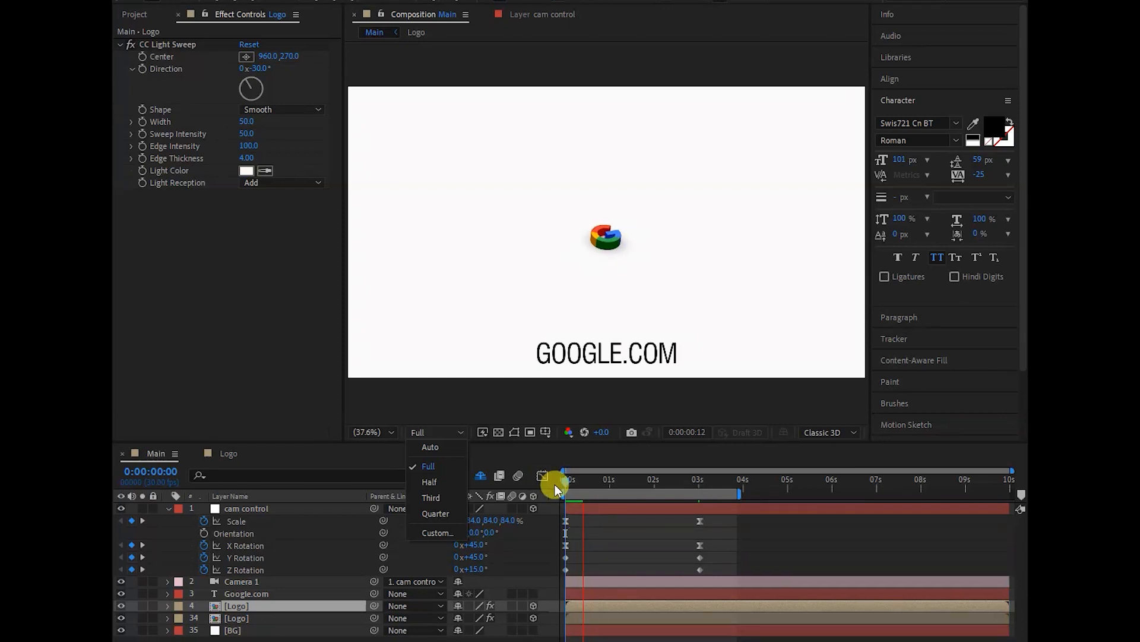
pyautogui.click(435, 446)
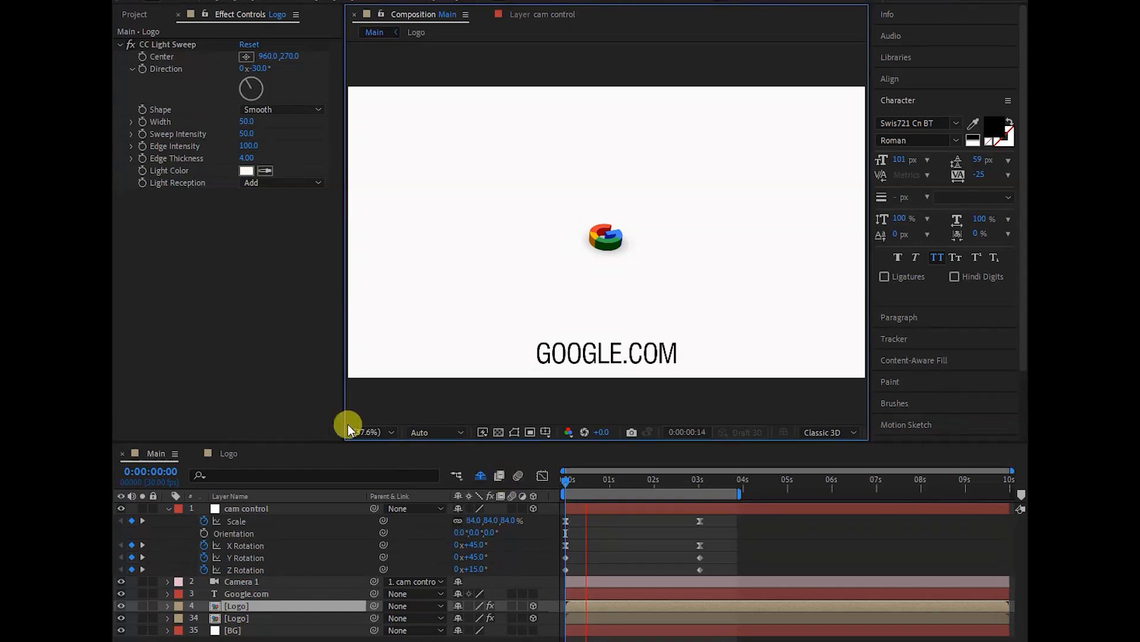
pyautogui.click(434, 430)
pyautogui.click(442, 508)
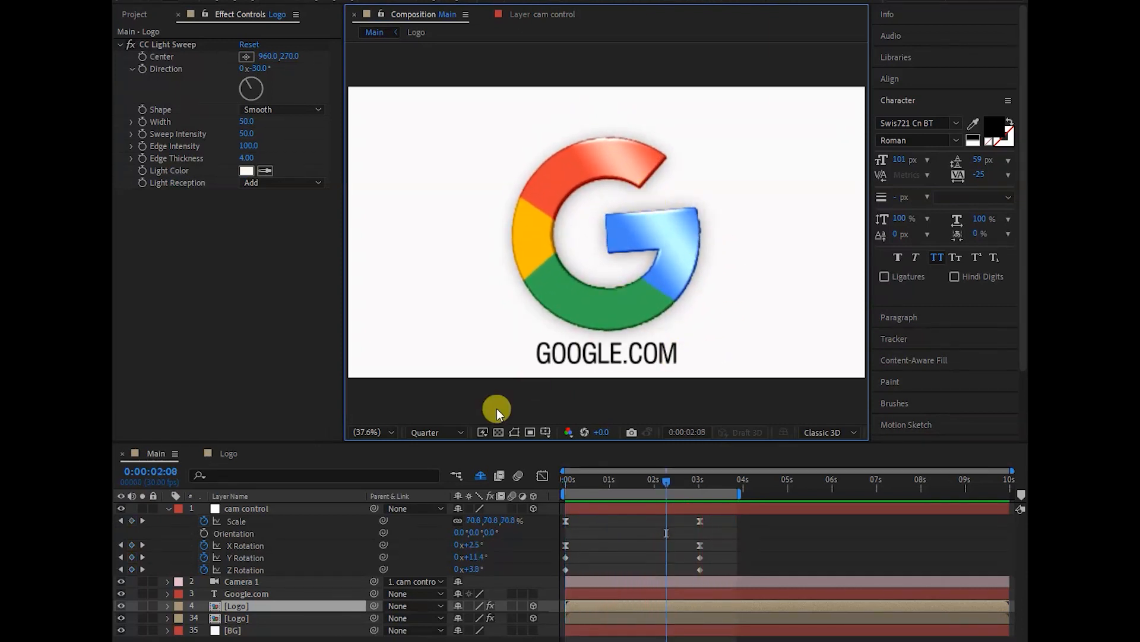
pyautogui.press('space')
# - Return the preview resolution to Full and replay the Main composition from 0:00:00:00
pyautogui.click(445, 433)
pyautogui.click(440, 466)
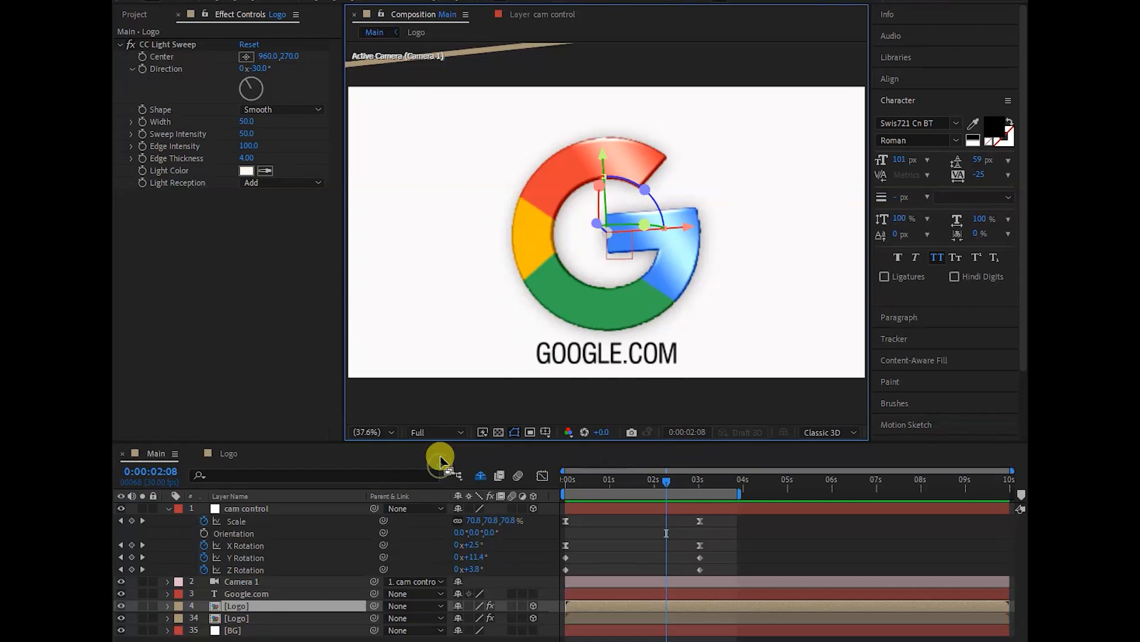
pyautogui.moveTo(666, 482); pyautogui.dragTo(554, 487)
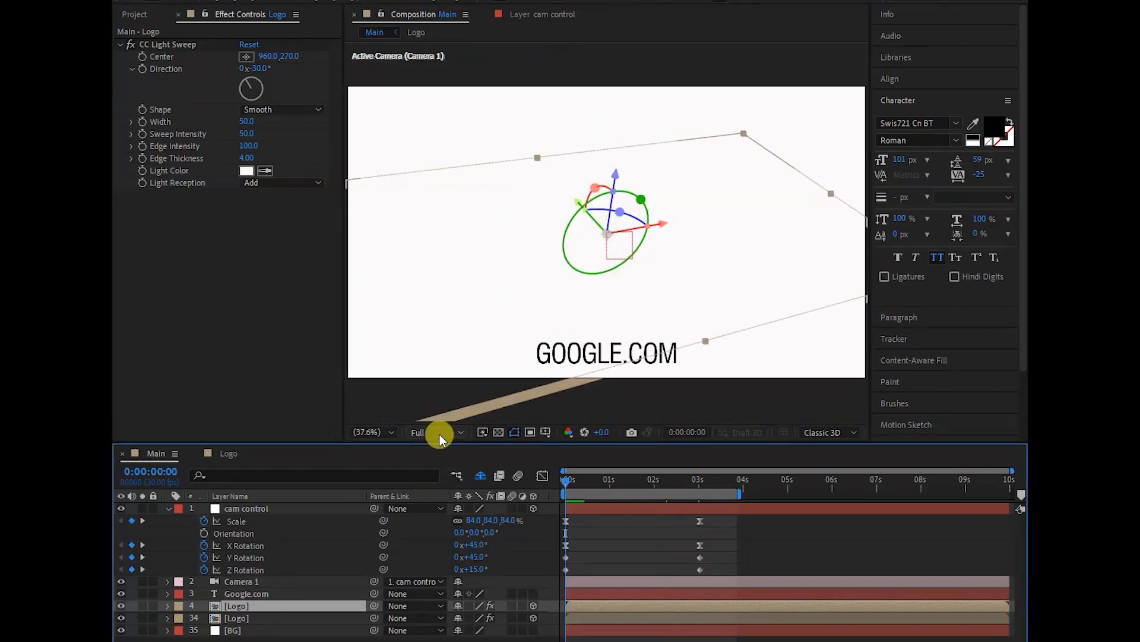
pyautogui.press('space')
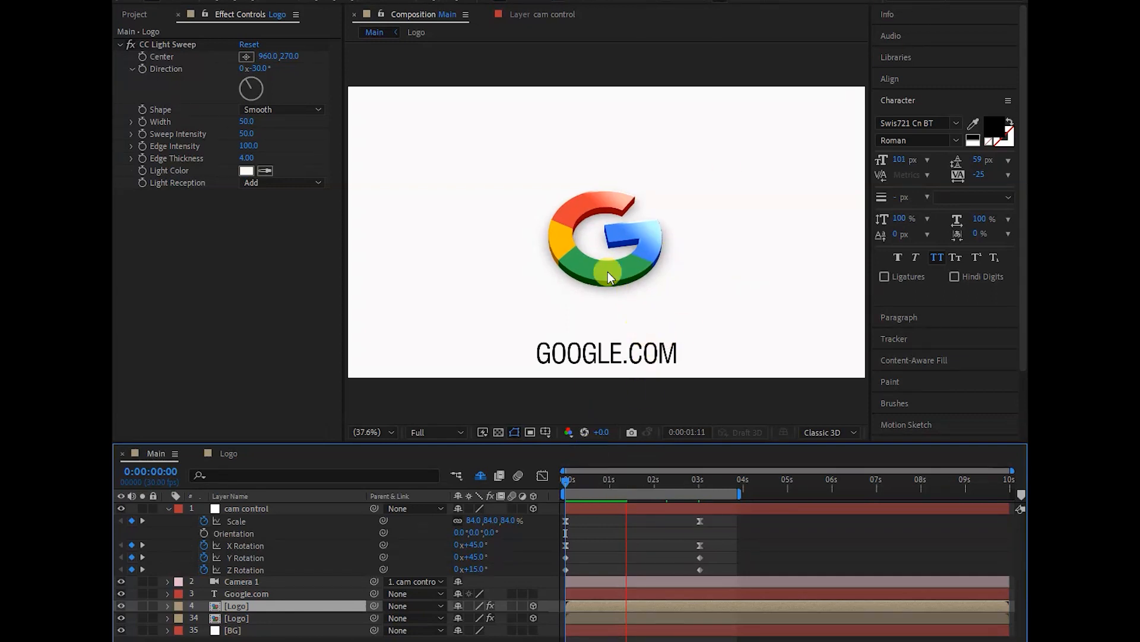
# - Review the composition's export options, including the Adobe Media Encoder queue, without exporting
pyautogui.click(123, 0)
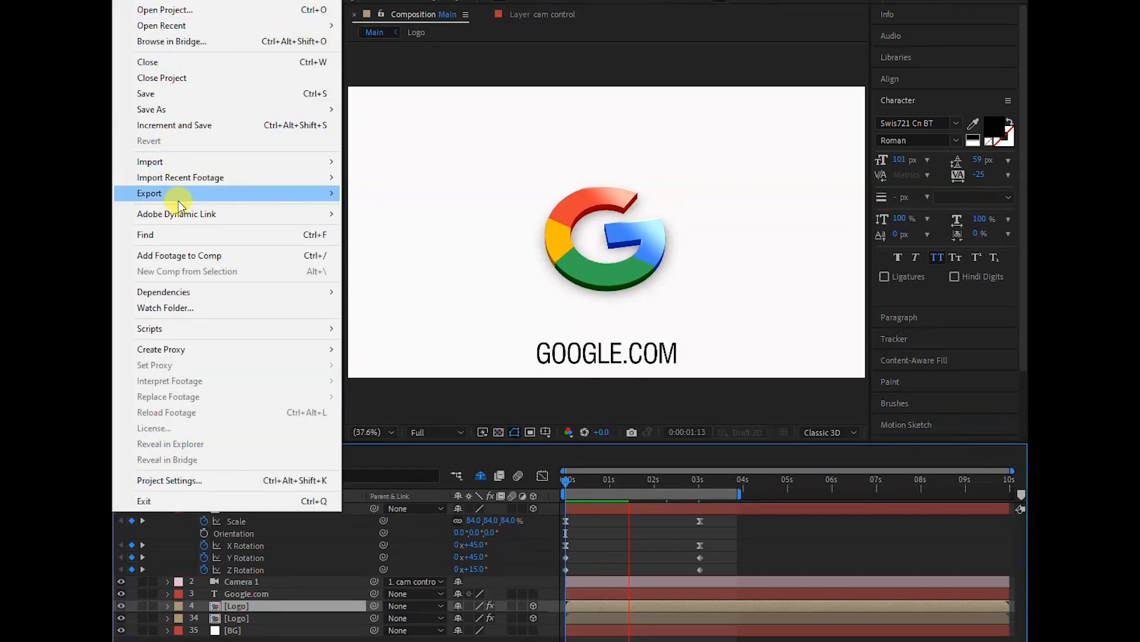
pyautogui.moveTo(178, 201)
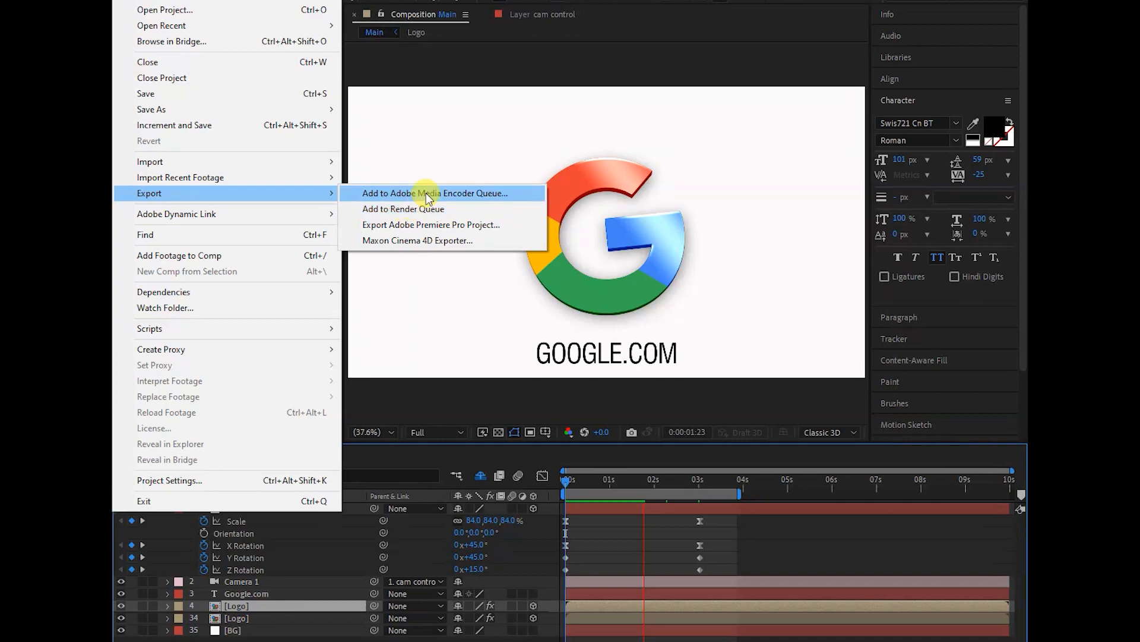
pyautogui.click(474, 137)
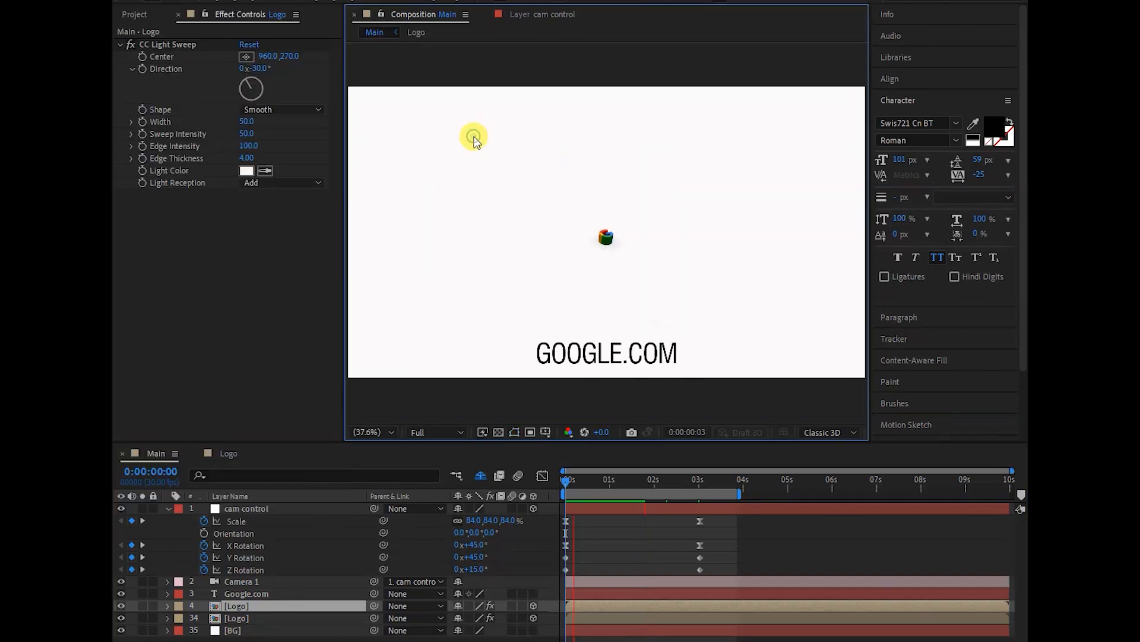